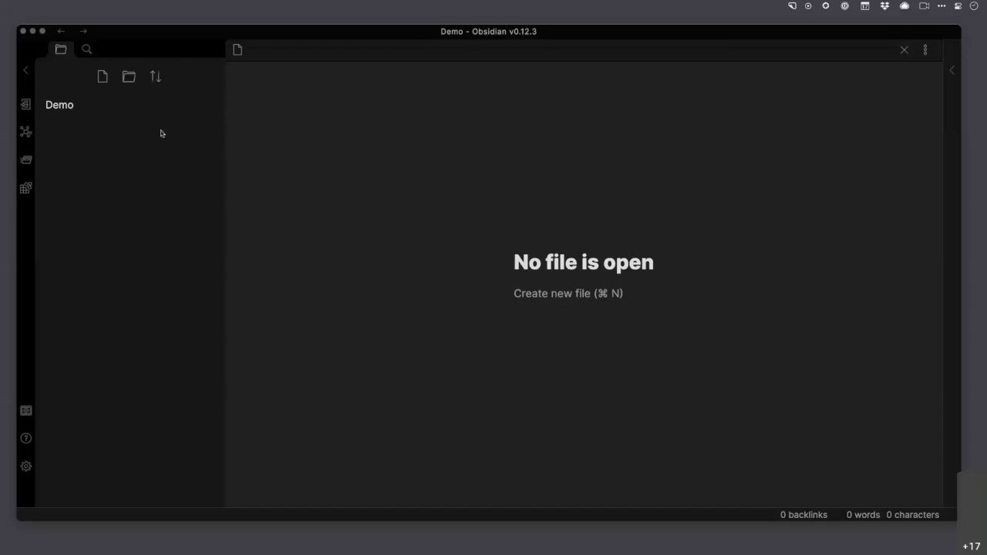
Step: Create a new note in the Demo vault and title it "My First Note"
click(108, 88)
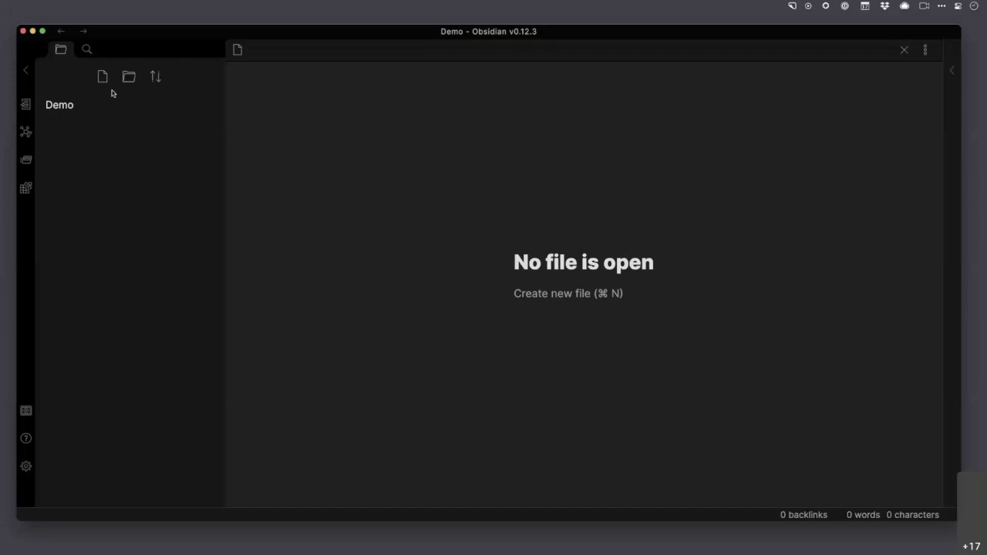
click(103, 80)
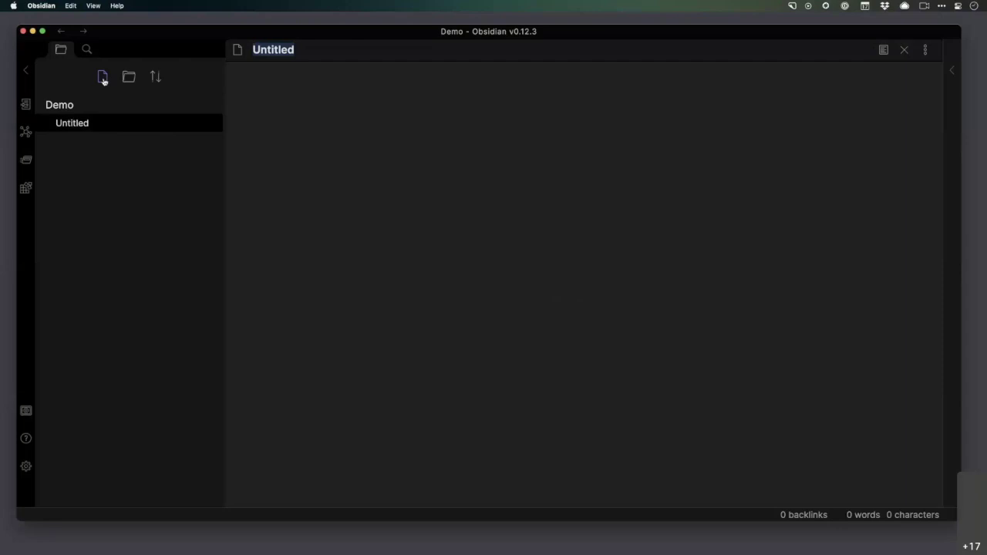
text(My First Note)
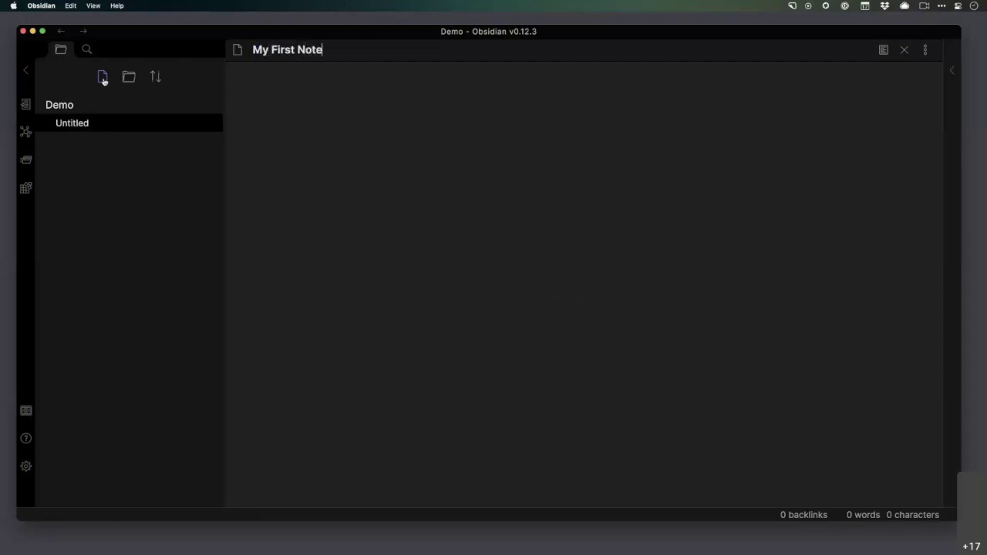
key(Return)
Step: Write "This is plain text." as the first line of the note, followed by a blank line
text(T)
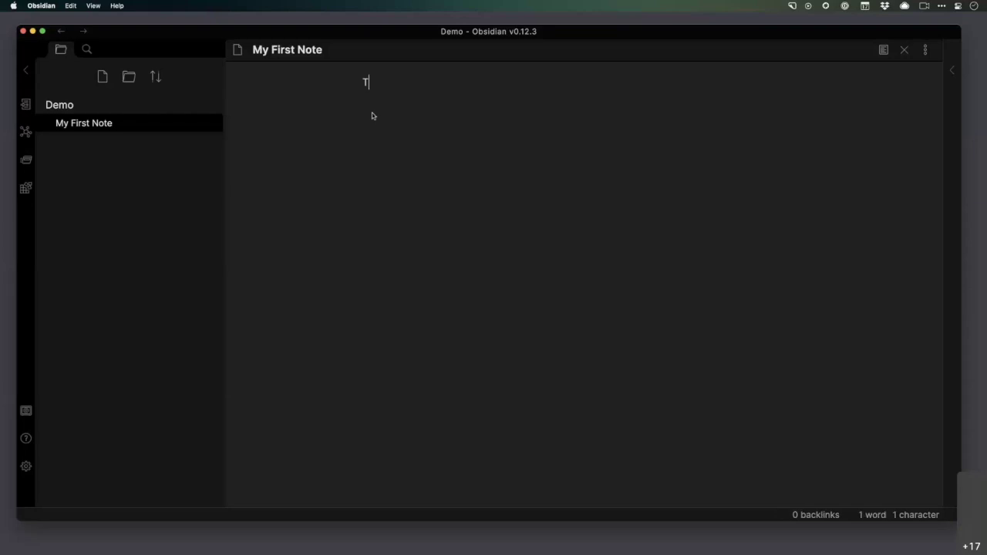
text(his is plain text.)
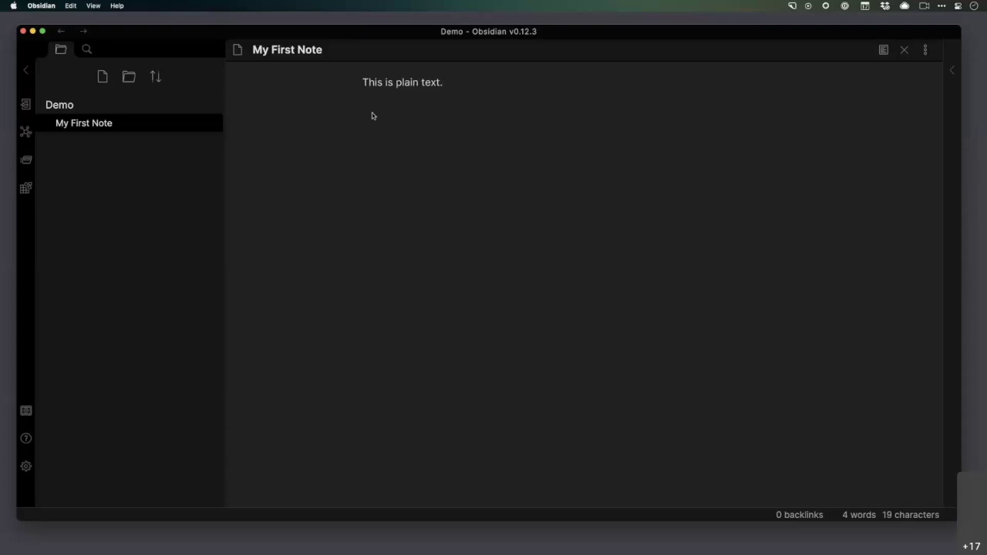
key(Return)
key(Return)
Step: Add a Markdown bold line "This is bold text" and, directly below it, an italic line "This is italic text"
text(**)
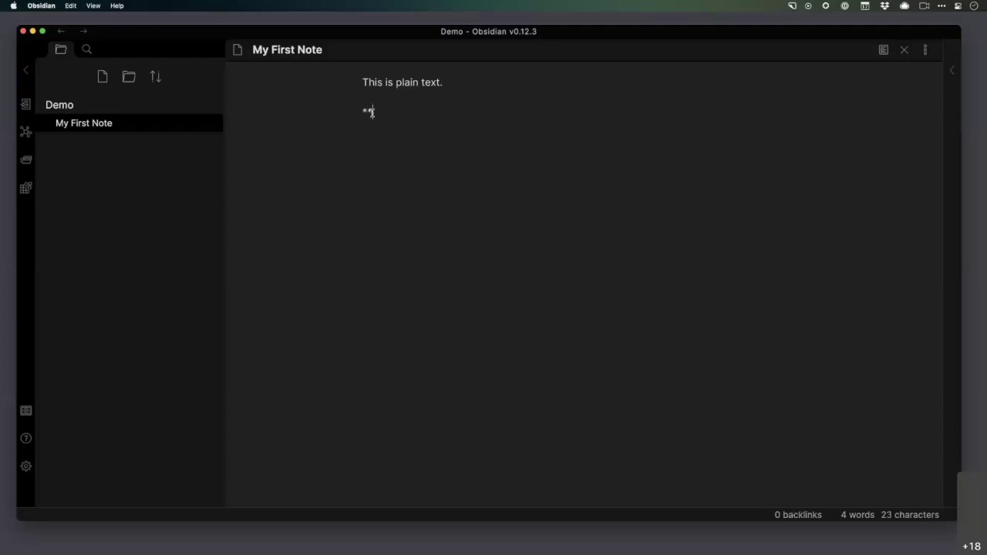
text(This is bold text**)
key(Return)
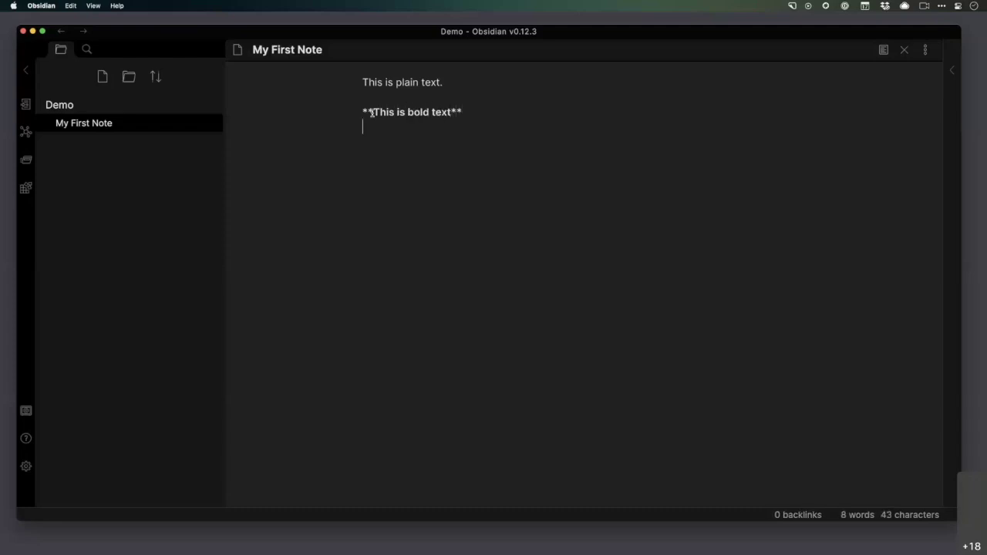
text(**This is ita)
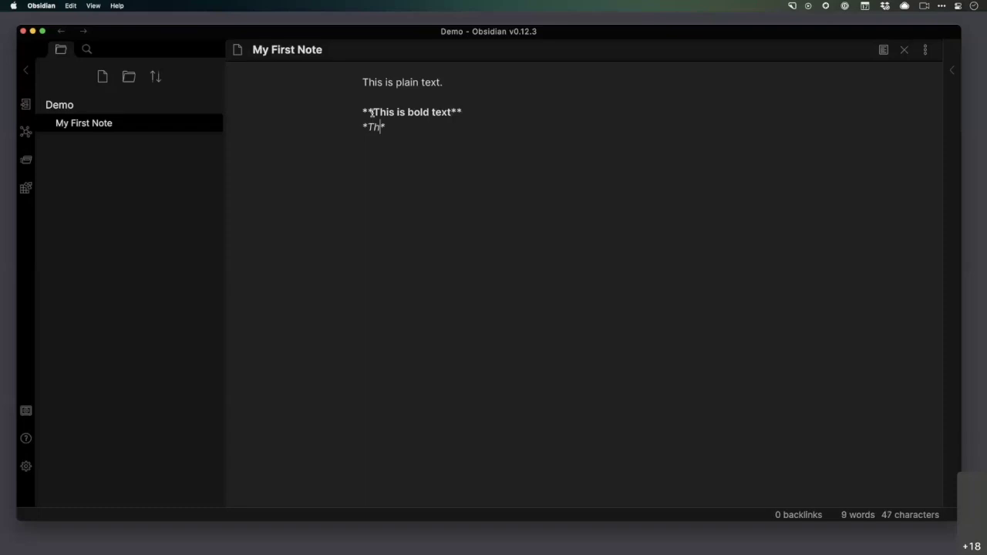
text(lic text)
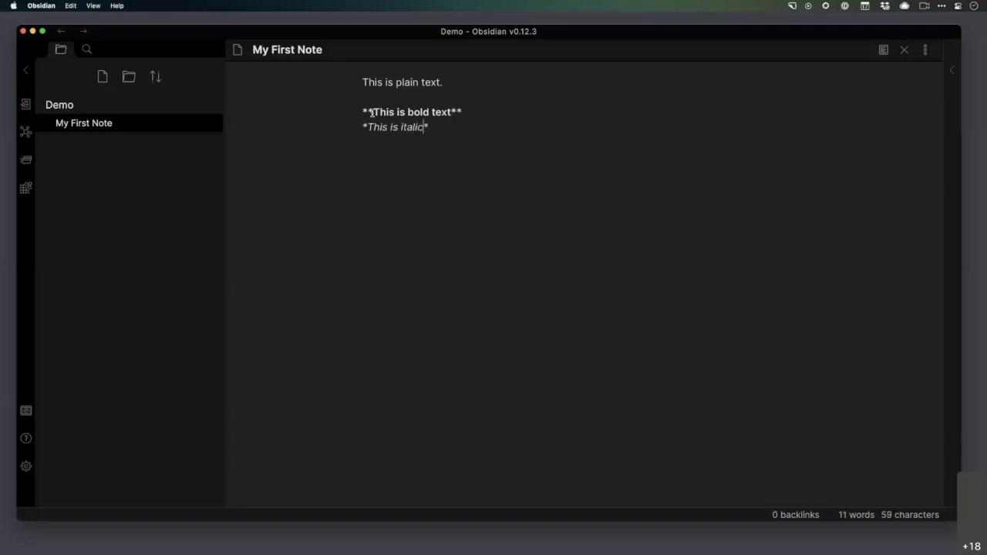
key(Right)
key(Return)
key(Return)
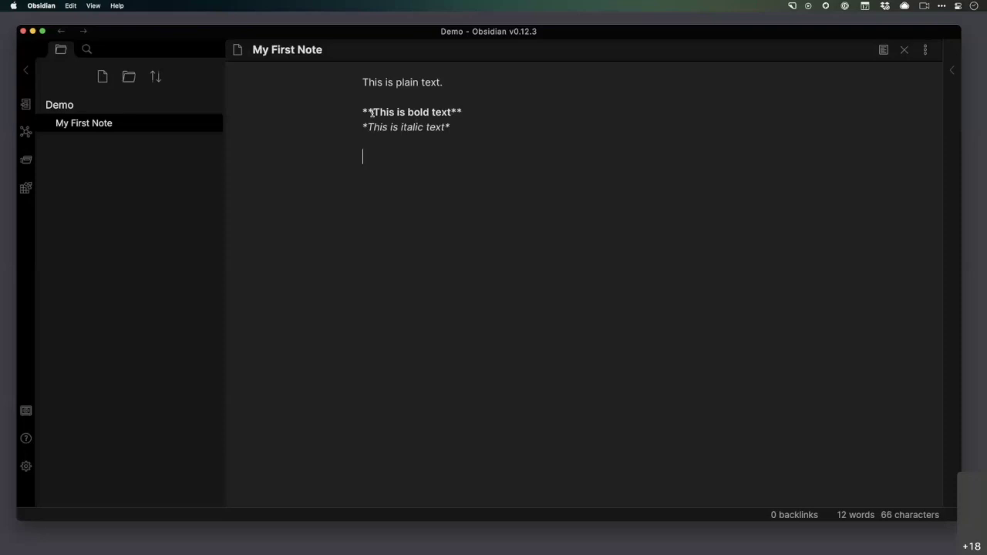
Step: Add a Markdown bulleted list below the italic line with the items Thing 1, Thing 2 and Thing 3
text(- Thing 1)
key(Return)
text(Thing 2)
key(Return)
text(Tin)
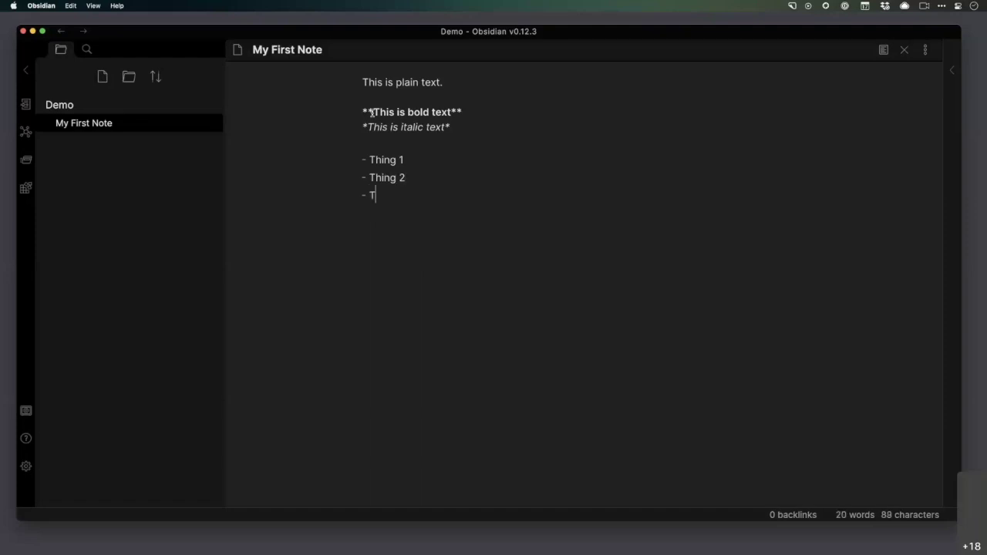
key(BackSpace)
key(BackSpace)
text(hing 3)
key(Return)
key(Return)
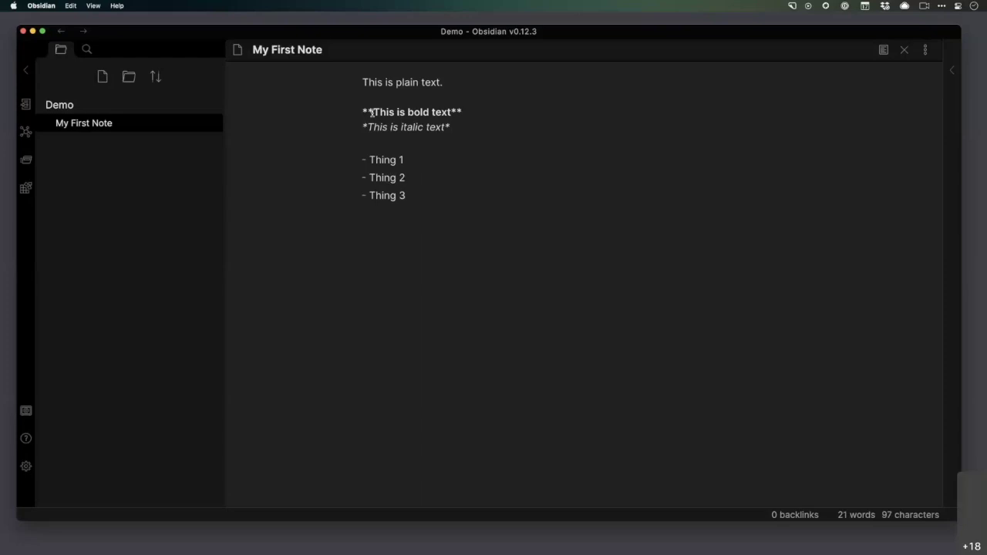
Step: Add a numbered list below the bullets with the items Thing 1, Thing 2 and Thing 3
text(1. Th)
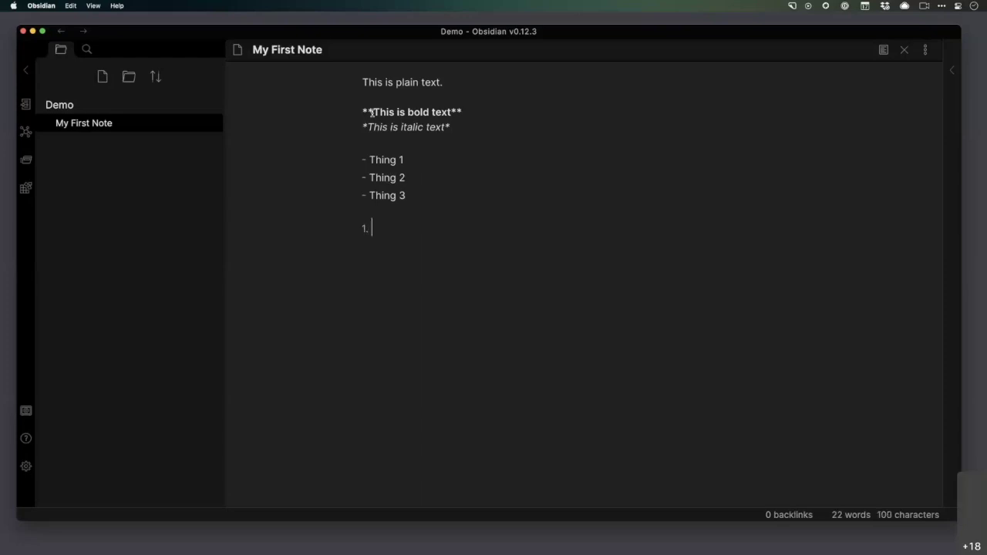
text(ing 1)
key(Return)
text(Thing)
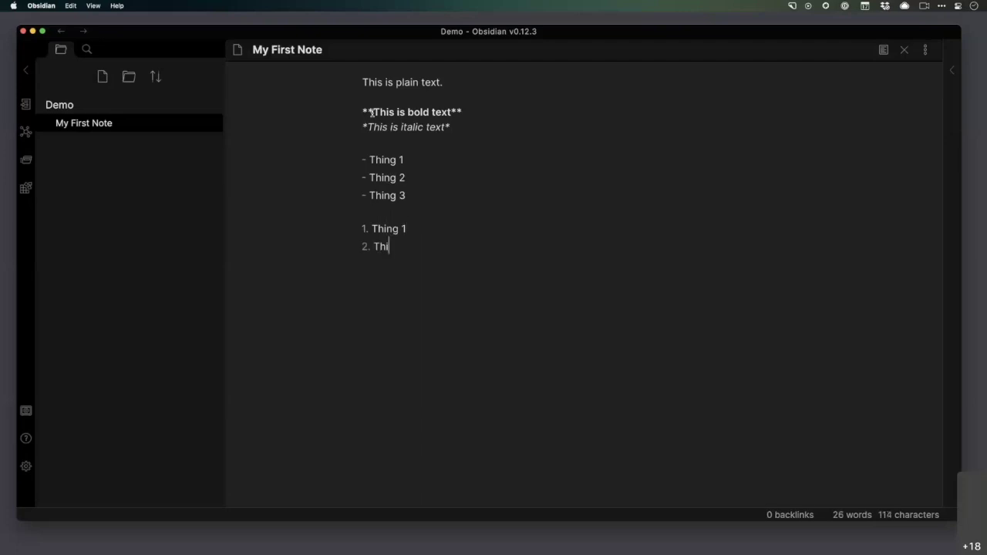
key(BackSpace)
text(g 2)
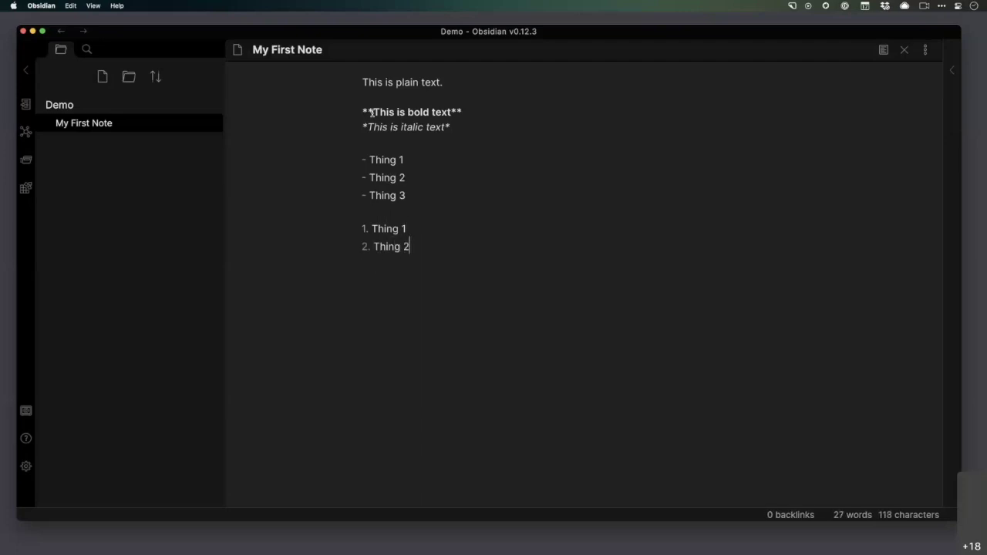
key(Return)
text(Thing 3)
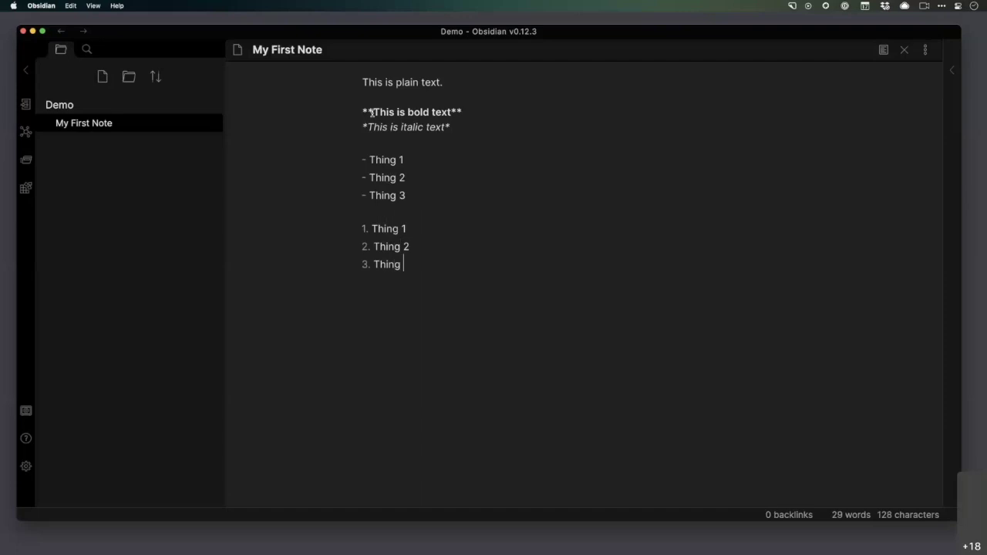
key(Return)
key(Return)
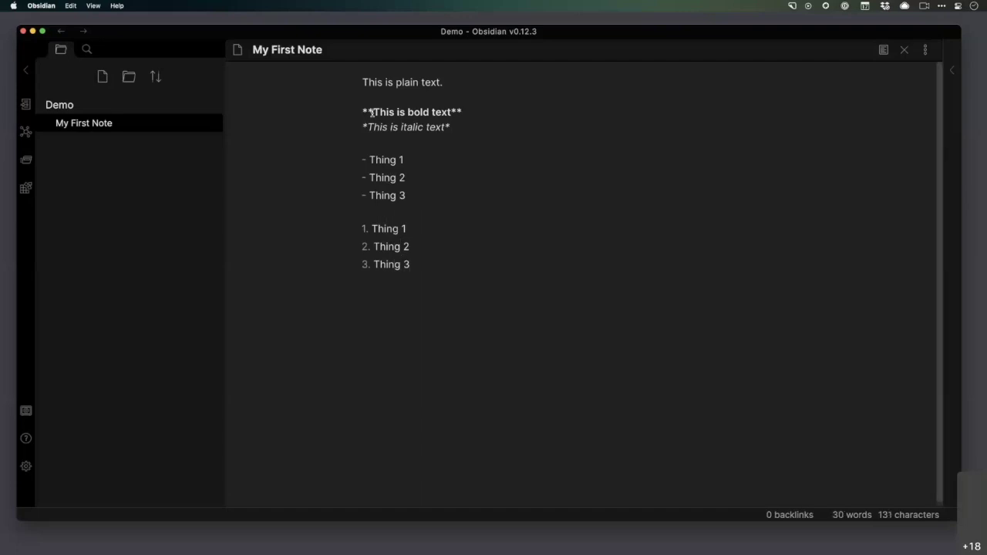
text([)
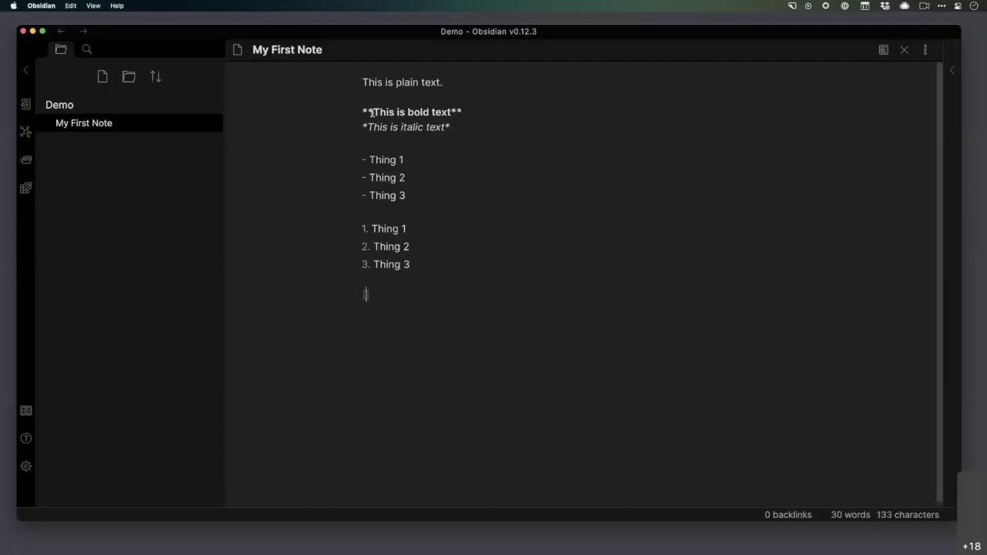
text(Text])
text((https)
text(://url.com)
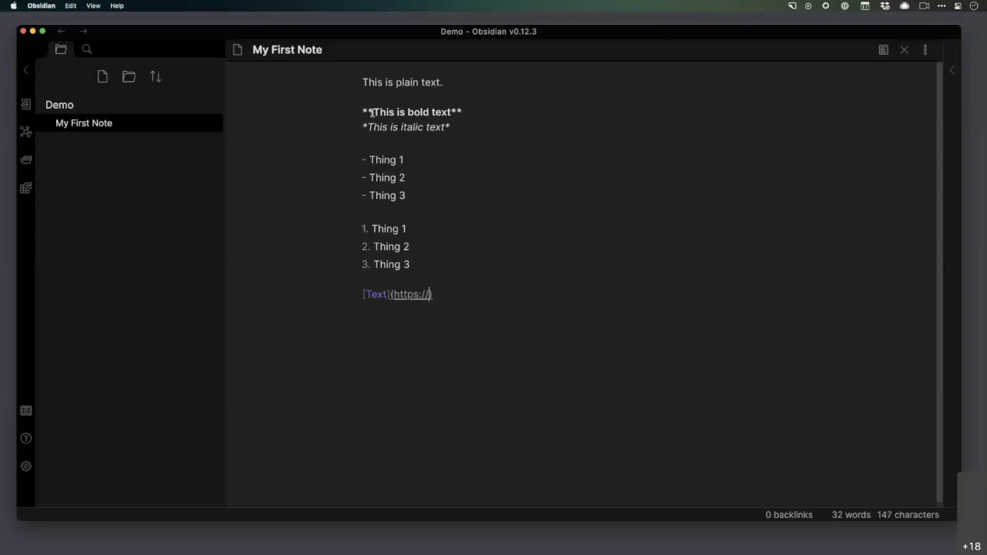
text())
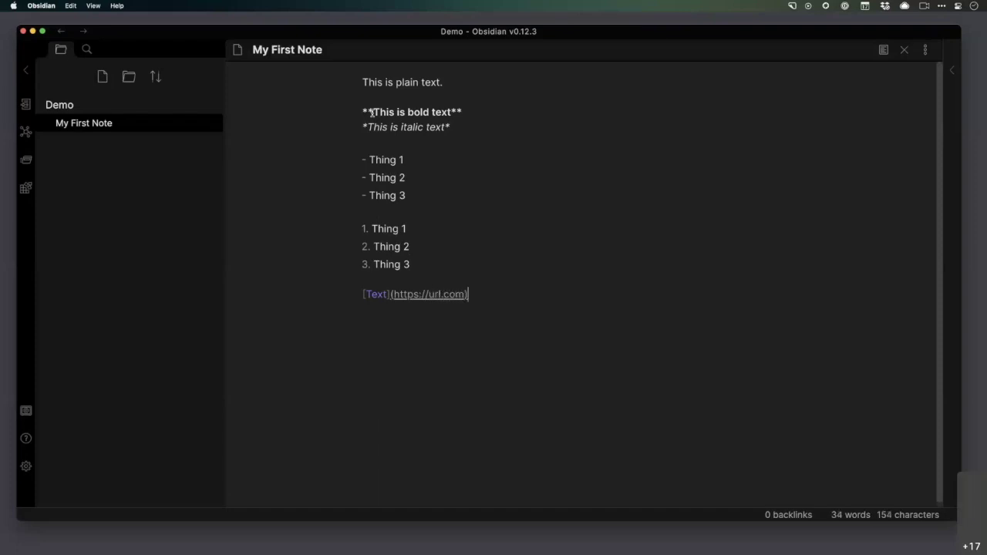
click(883, 52)
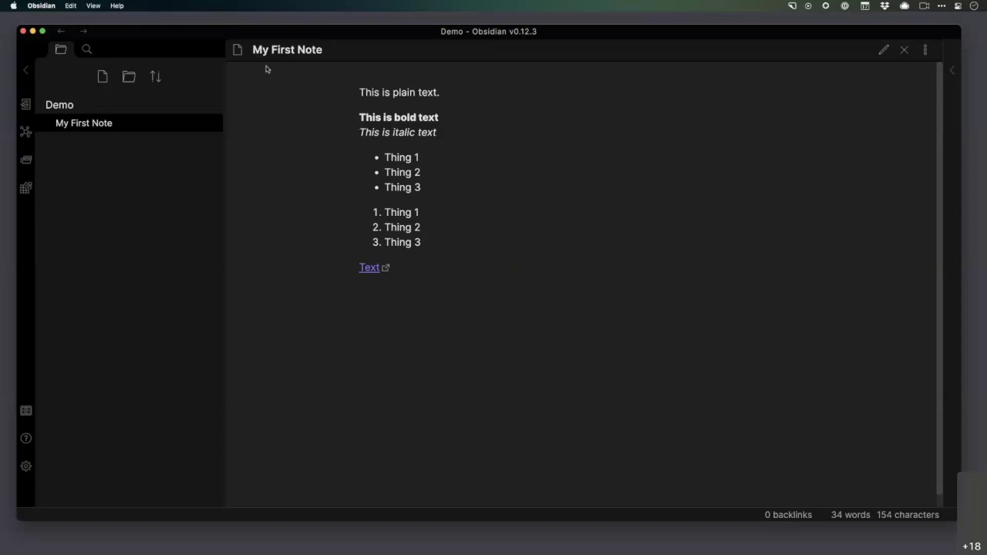
Step: Create another note titled "Books to Read"
click(103, 78)
text(Books to Read)
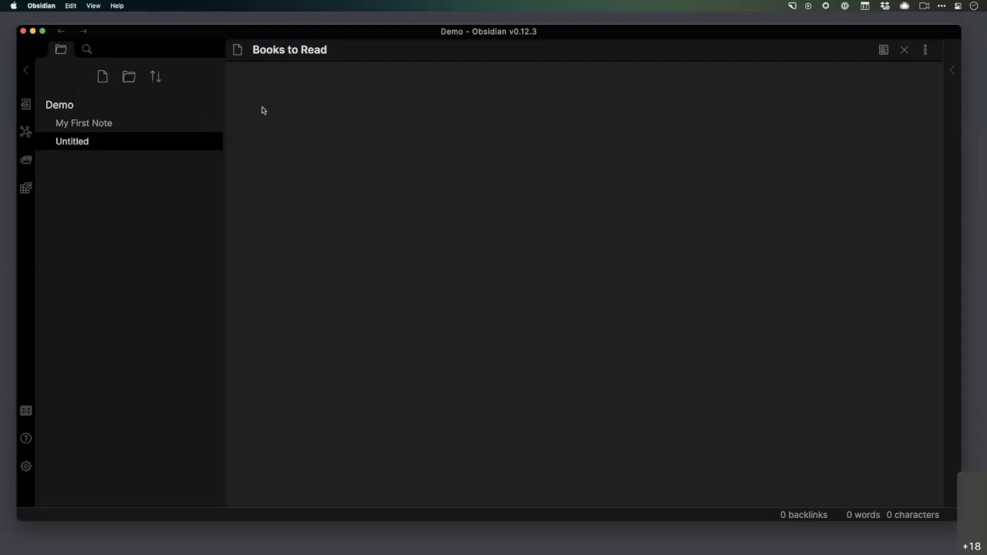
key(Return)
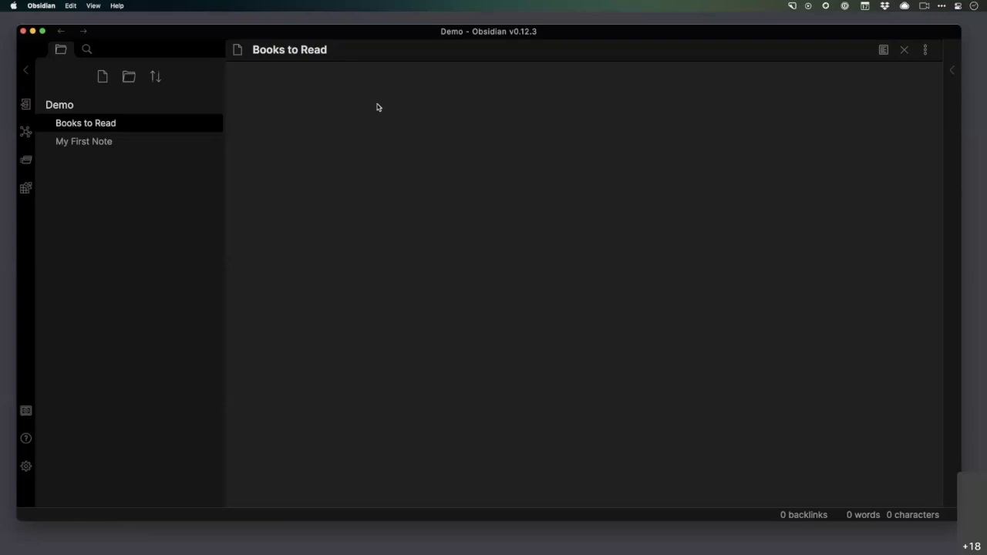
Step: Add the bullet item "Atomic Habits by James Clear" to the Books to Read note
text(- )
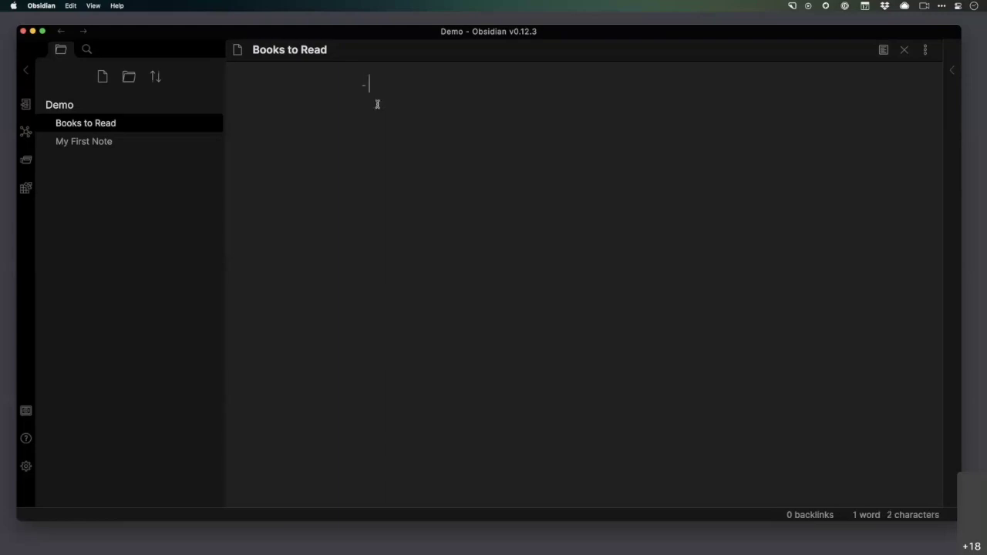
text(Ato)
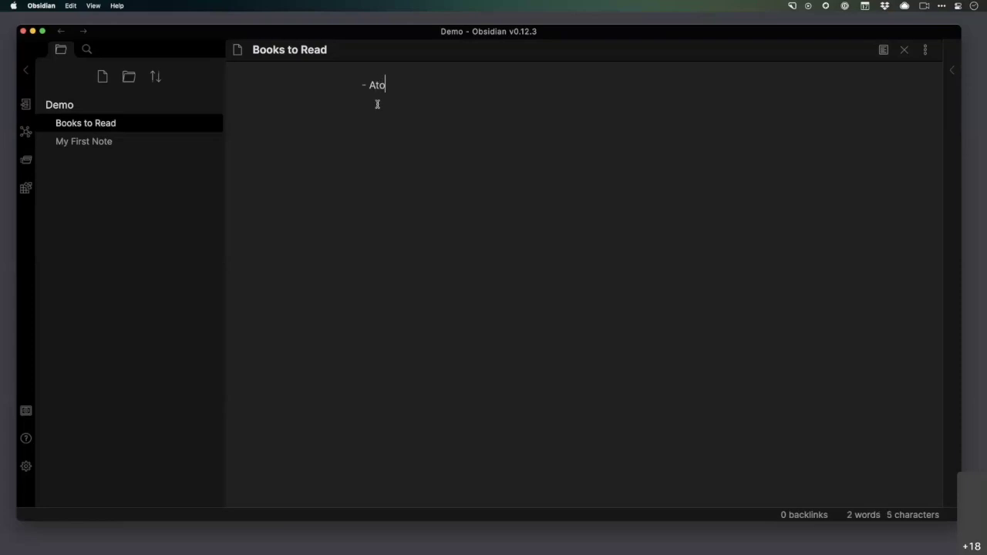
text(mic Habits by James Clear)
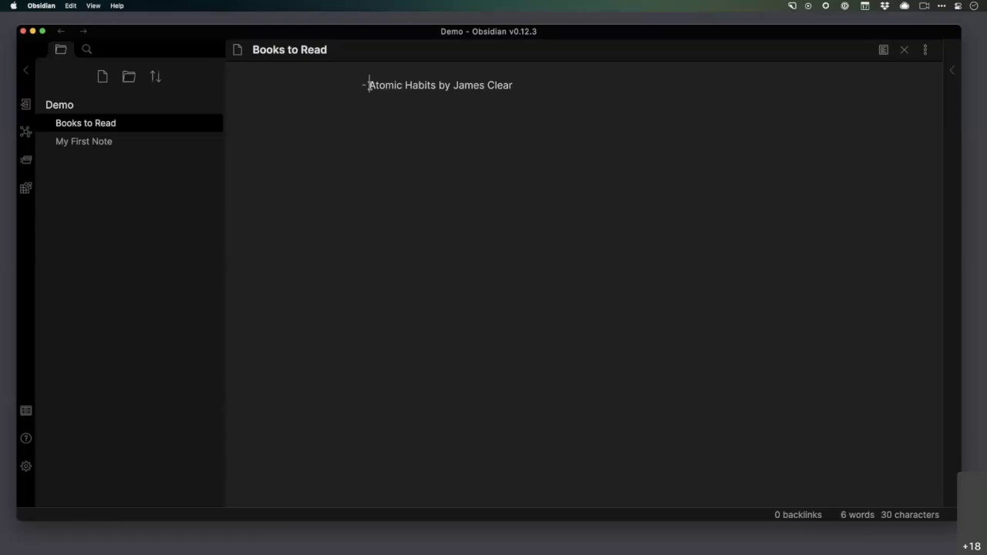
Step: Turn the book title Atomic Habits in the bullet into an internal link using double square brackets
click(368, 86)
text([[)
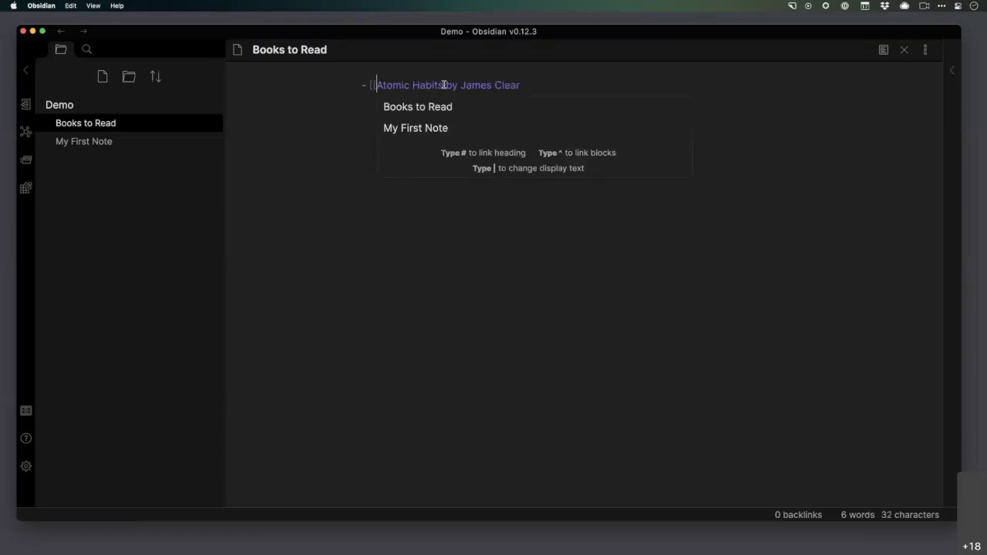
click(446, 86)
text(]])
click(462, 107)
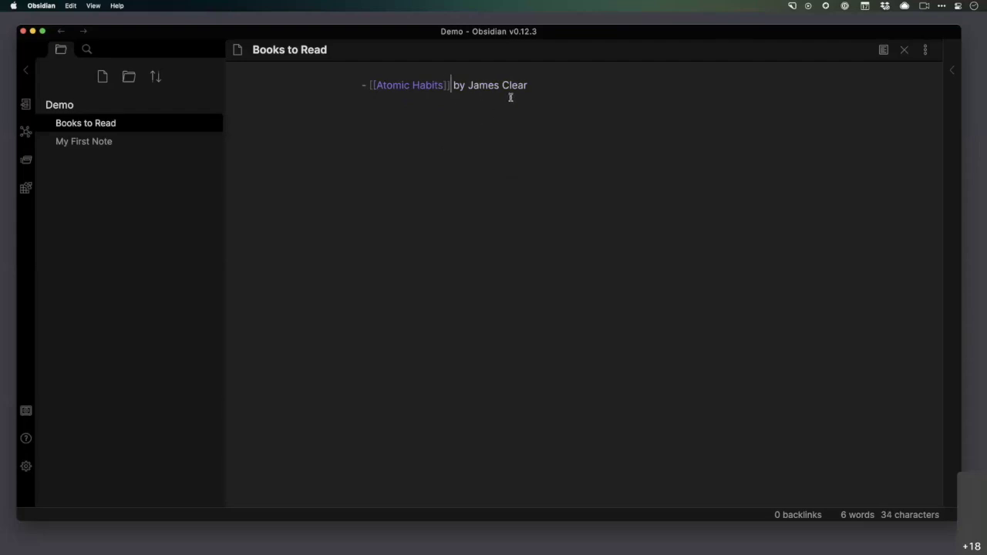
Step: Preview the Books to Read note and follow the Atomic Habits link to create its note
click(530, 87)
click(885, 51)
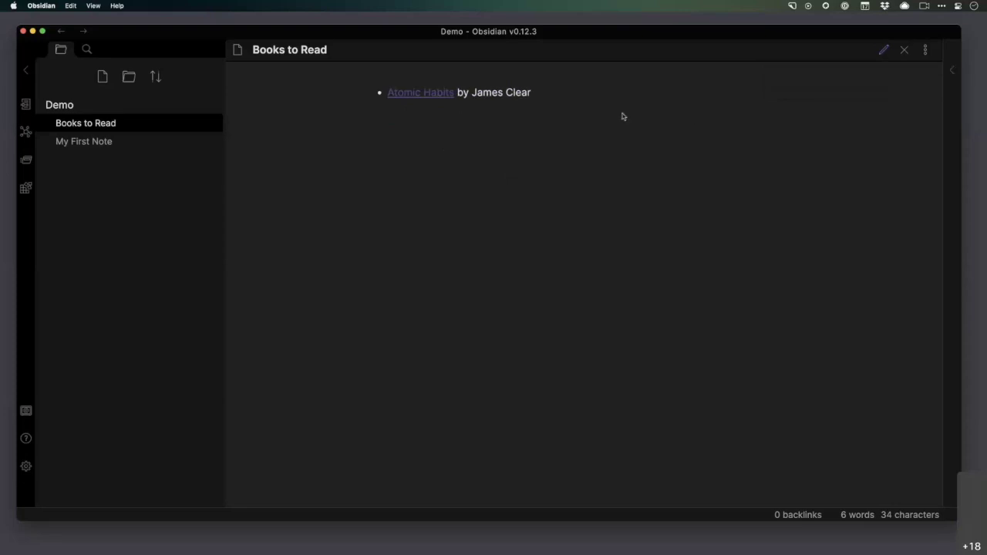
click(430, 94)
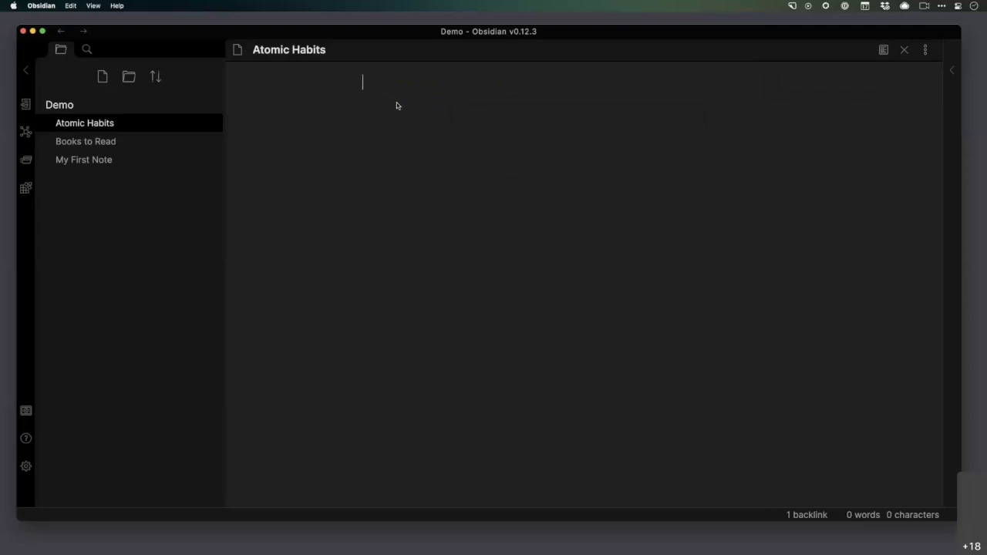
Step: Switch between the Books to Read and Atomic Habits notes, and show the backlinks for Atomic Habits
click(99, 145)
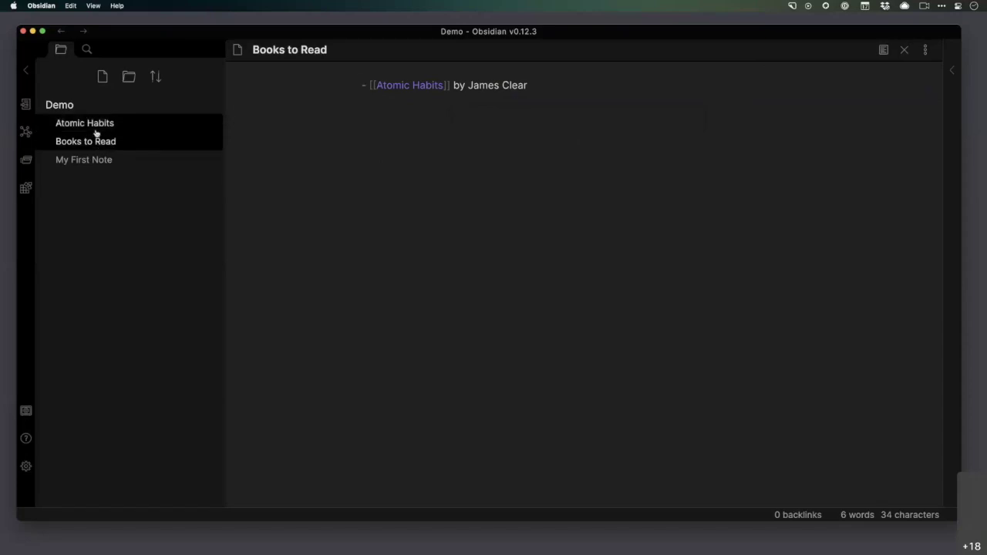
click(96, 132)
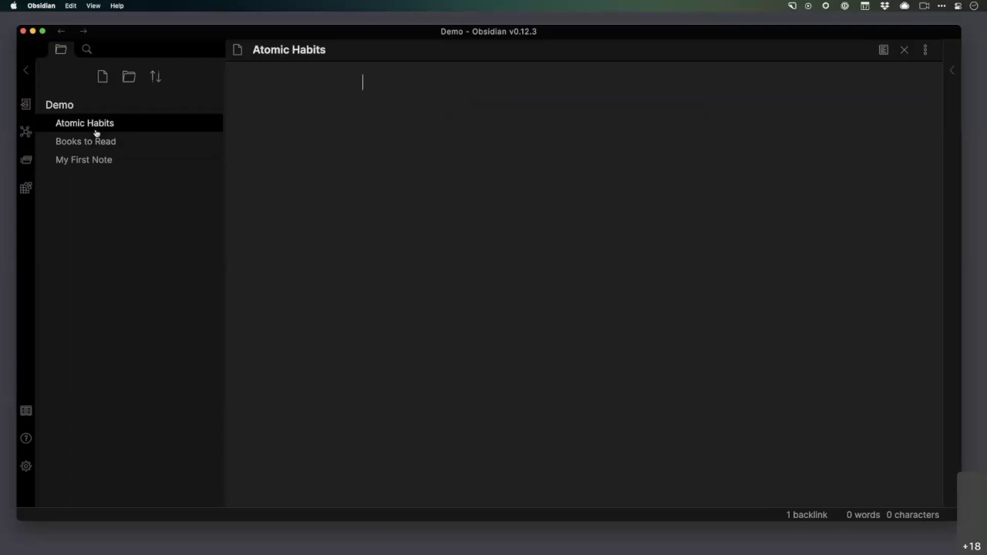
click(108, 142)
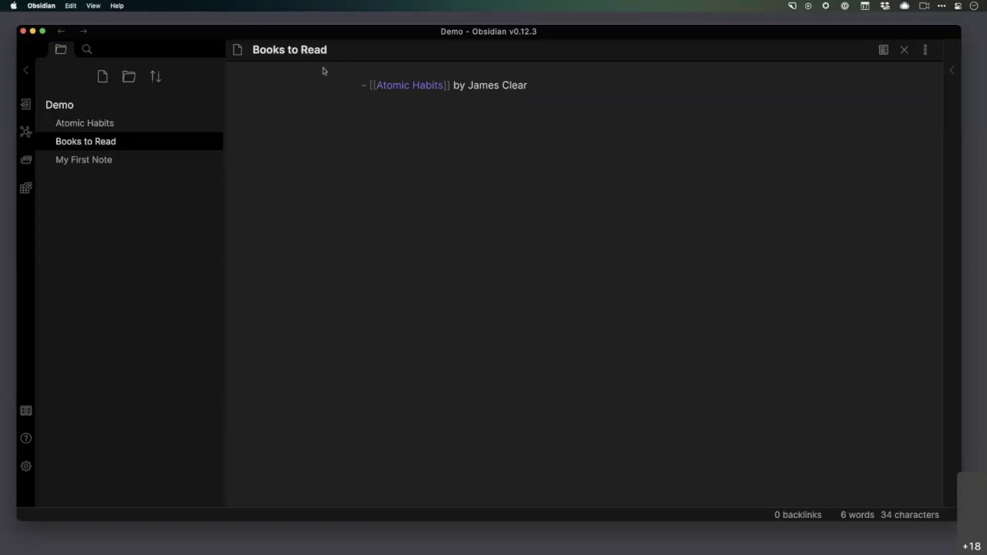
click(110, 130)
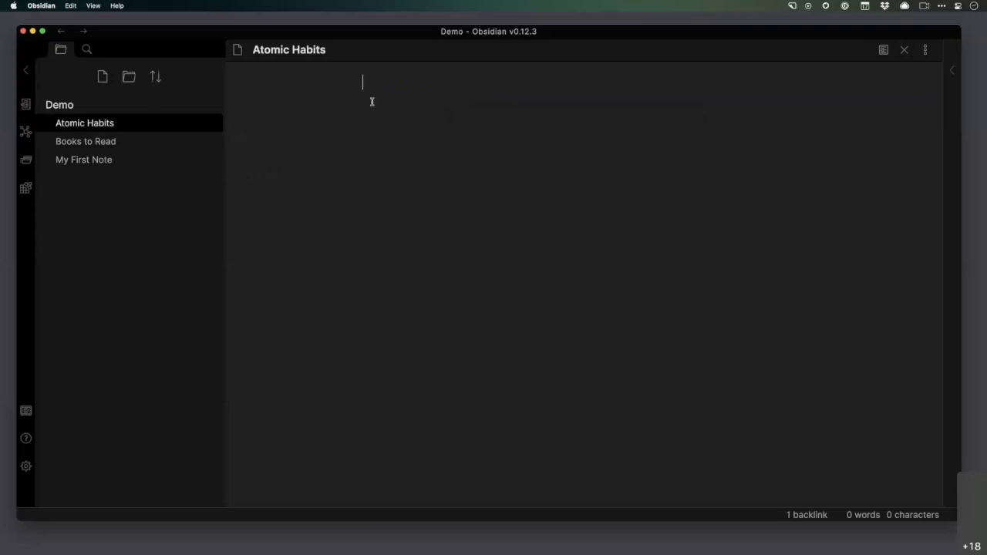
click(955, 71)
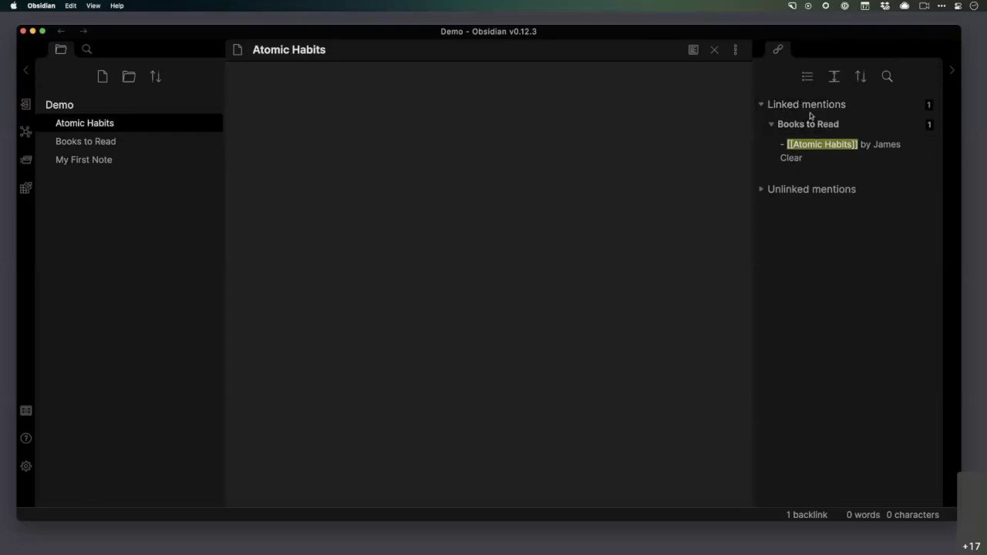
Step: Expand the unlinked mentions, and add the level-two Markdown heading "4 Laws of Habit Chage" to the Atomic Habits note
click(763, 190)
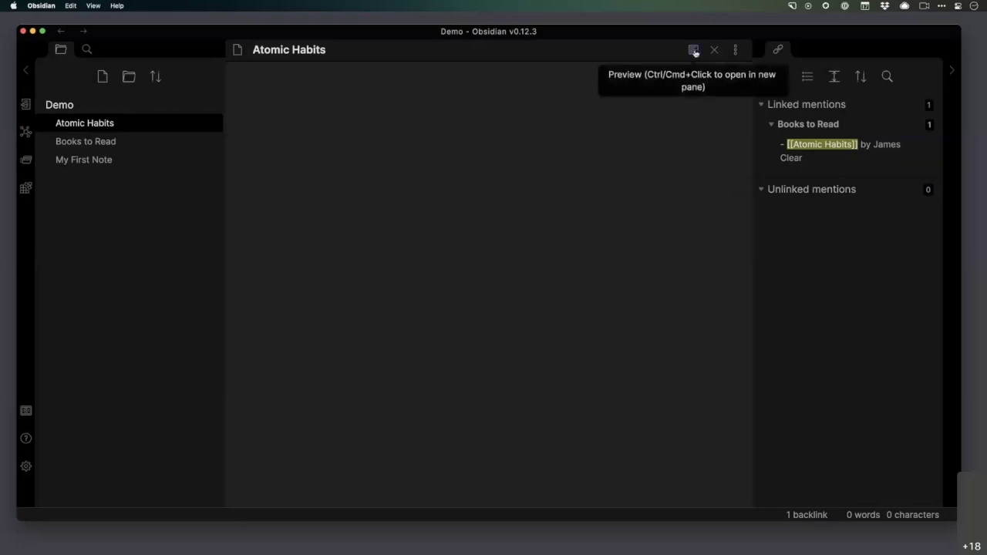
click(382, 101)
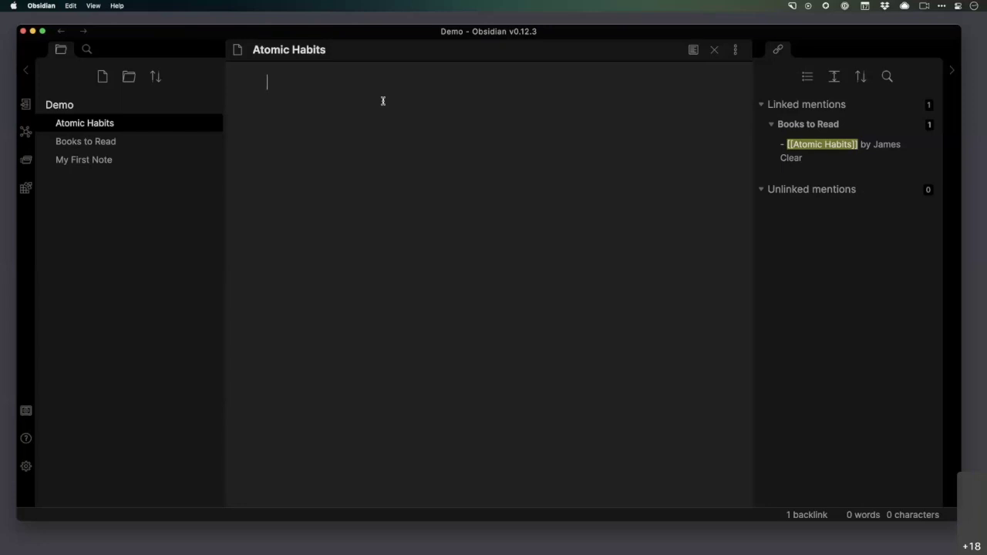
text(## 4 Lawa)
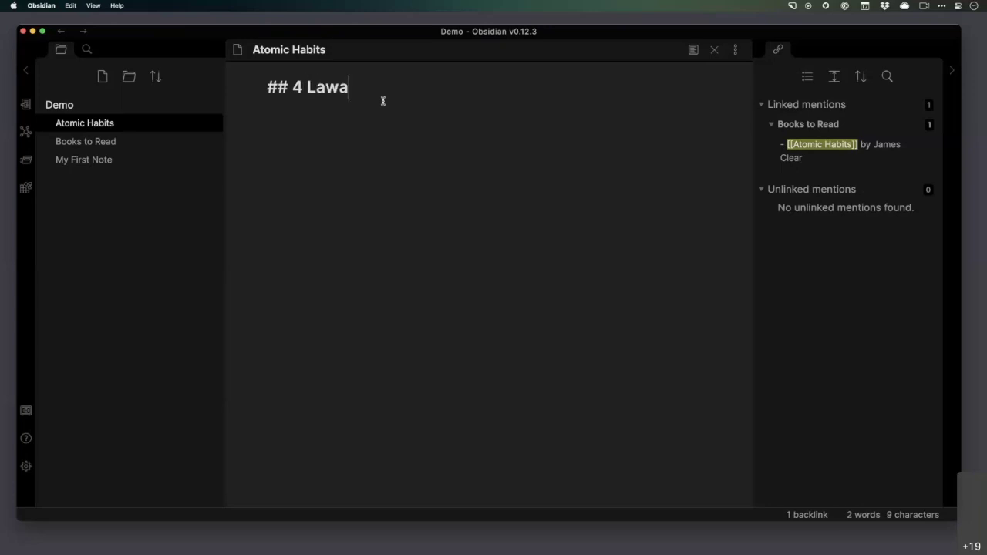
key(BackSpace)
text(s of Hab)
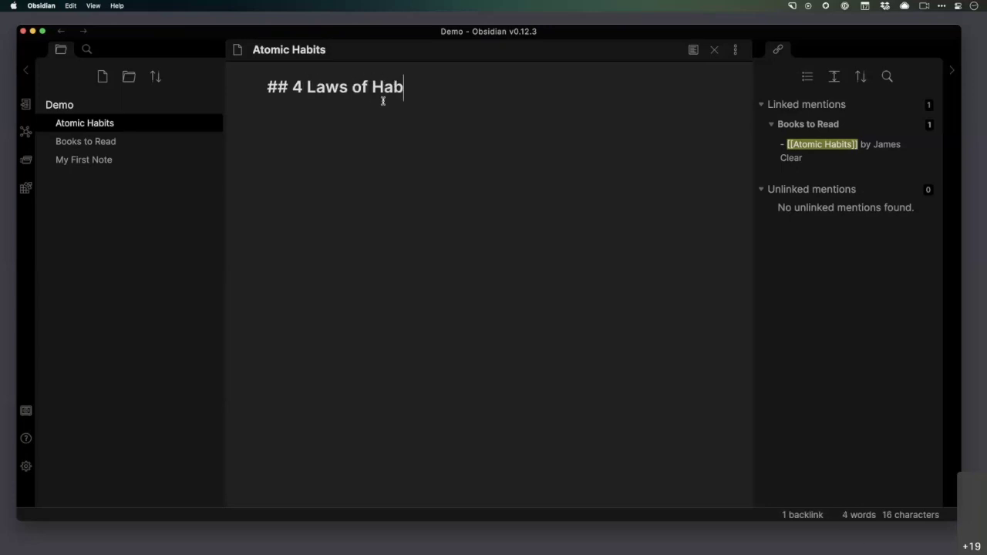
text(it Chage)
key(Return)
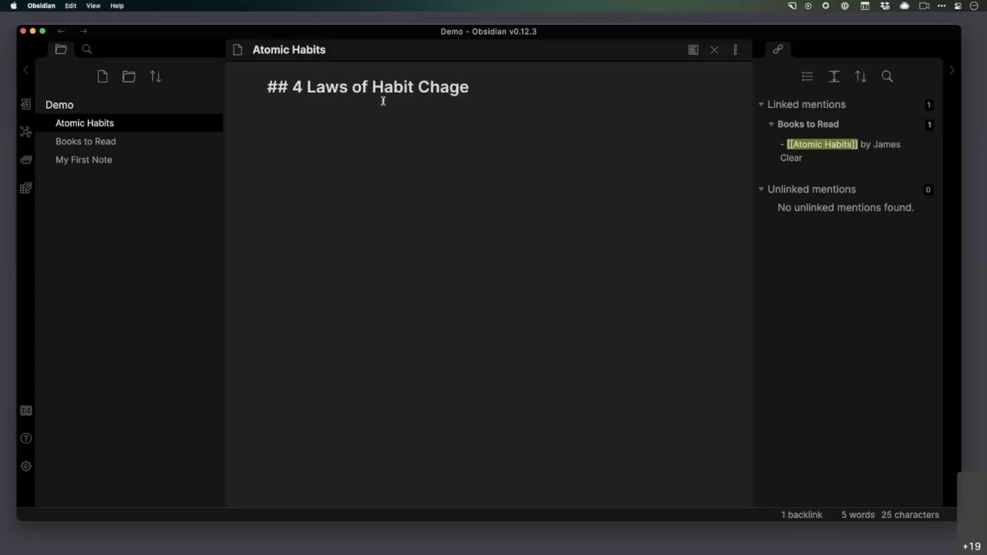
Step: Add a numbered list under the heading with the items Cue, Craving, Routine and Reward
text(1. Cue)
key(Return)
text(Craving)
key(Return)
text(Routine)
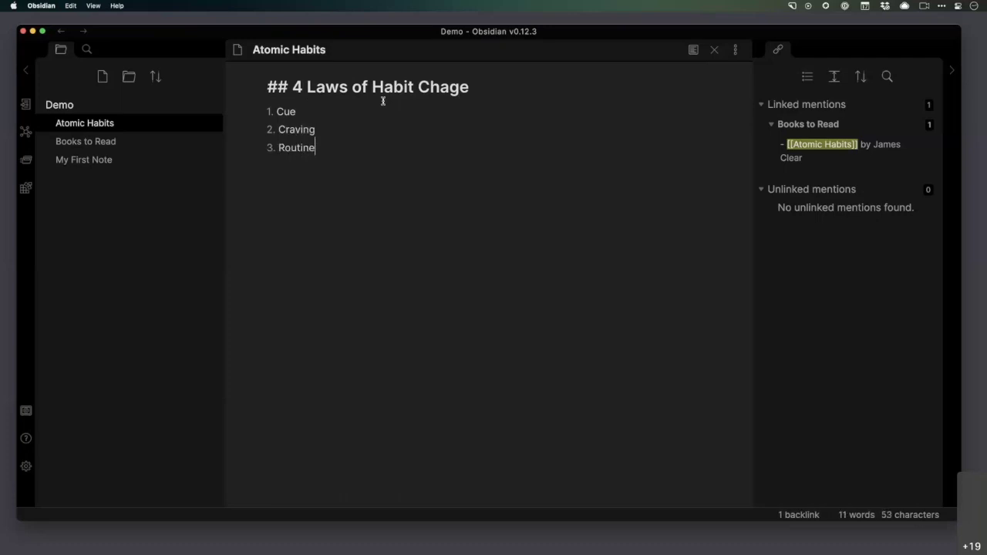
key(Return)
text(Reward)
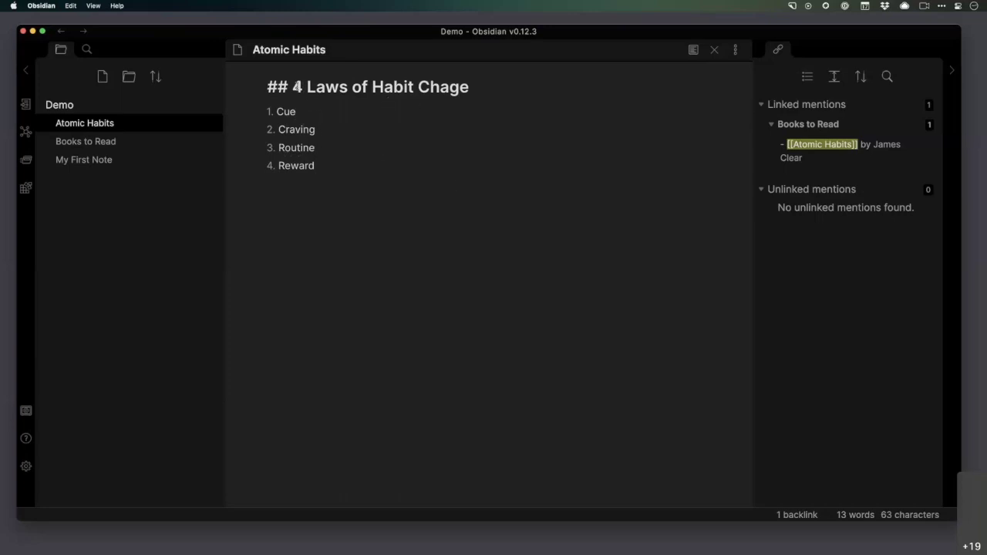
Step: Copy the heading text and numbered list from the Atomic Habits note and delete them, keeping only the ## marker
click(479, 89)
drag(346, 163, 296, 88)
key(super+c)
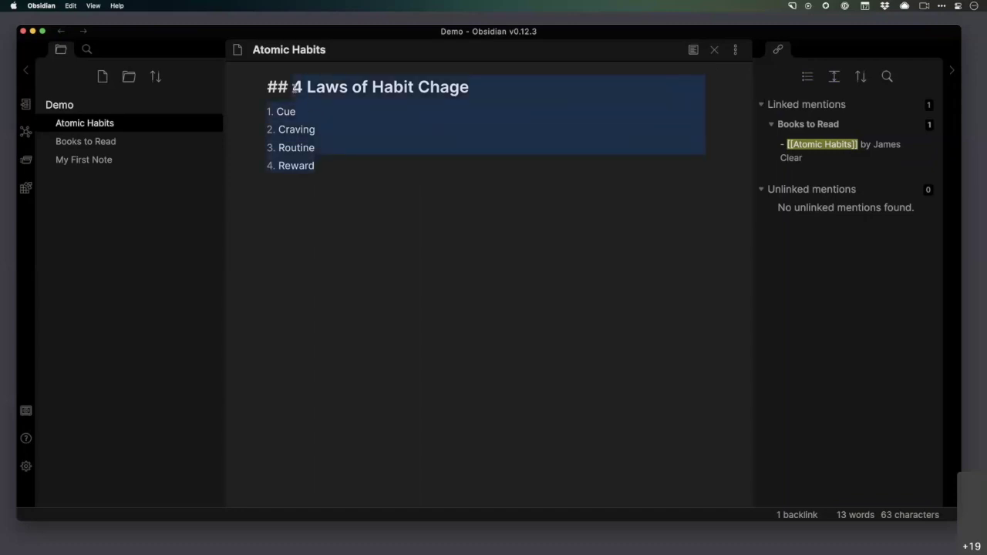
key(BackSpace)
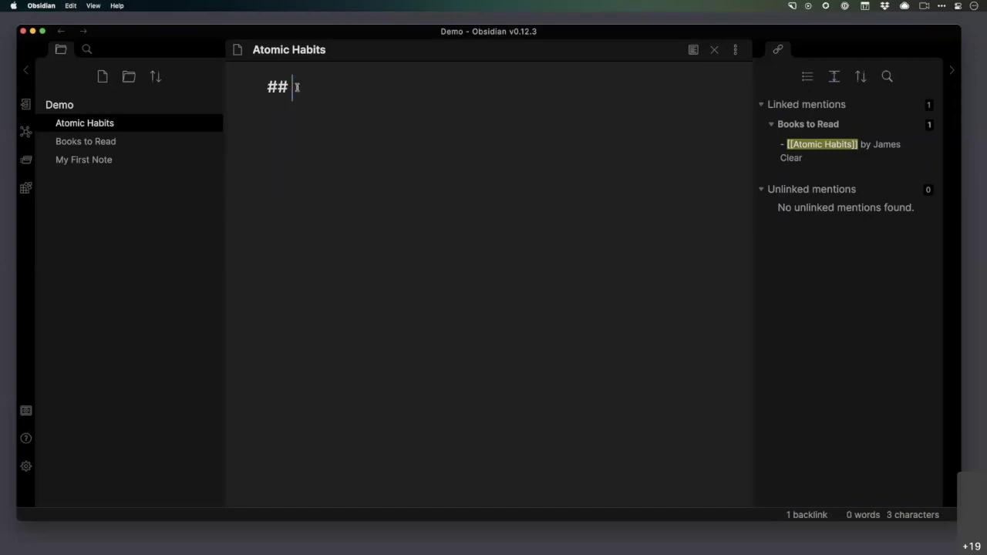
Step: Enter the internal link [[4 Laws of Behavior Change]] as the level-two heading of the Atomic Habits note
text([[4 L)
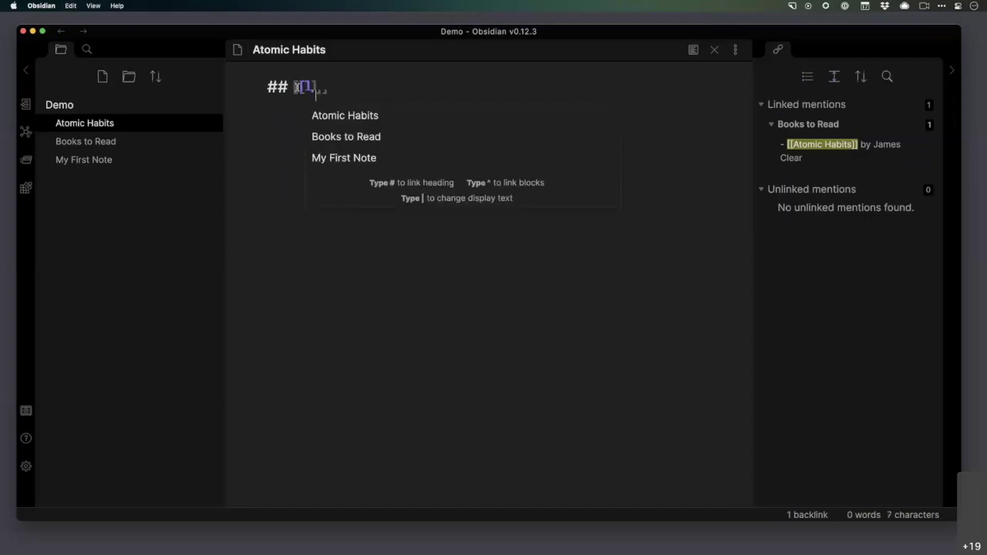
text(awa)
key(BackSpace)
text(s o)
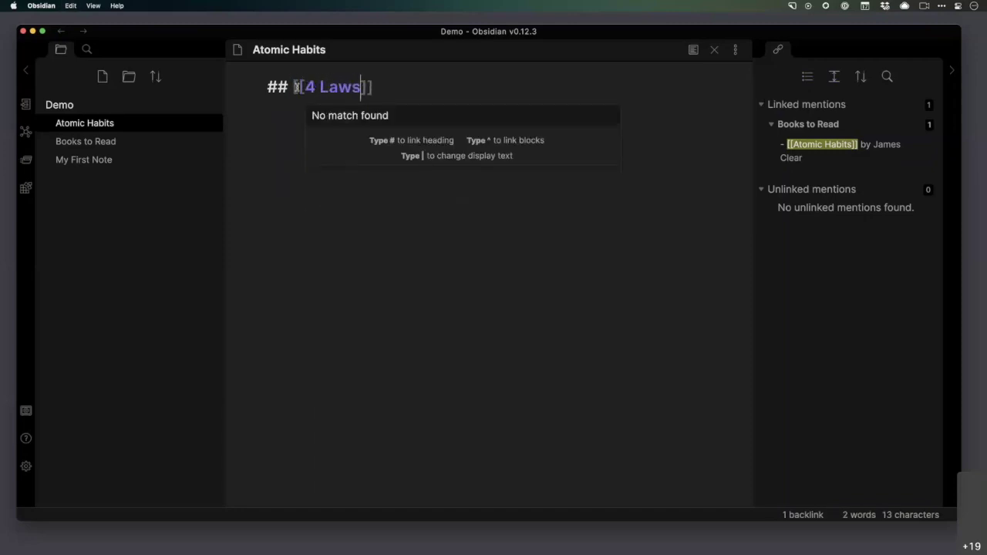
text(f )
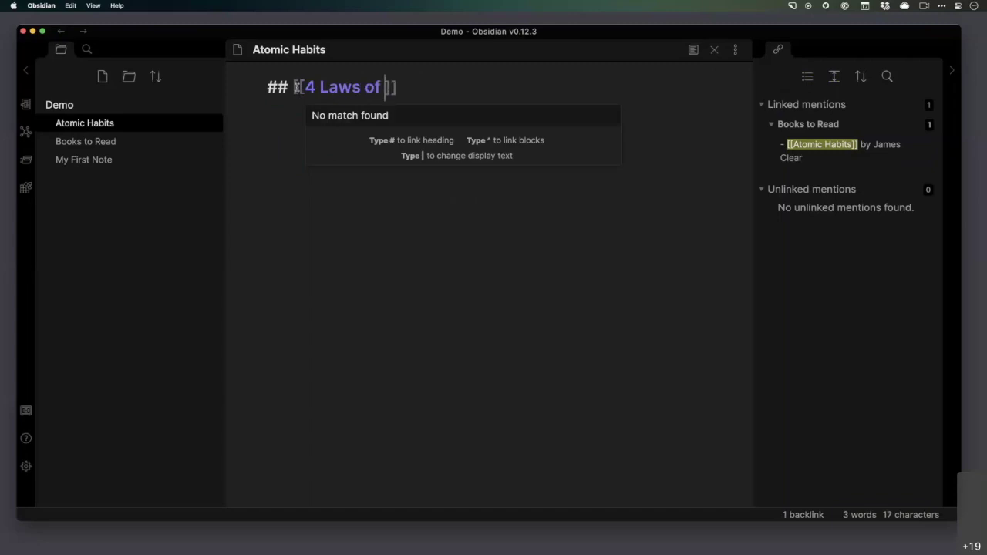
text(Behavior)
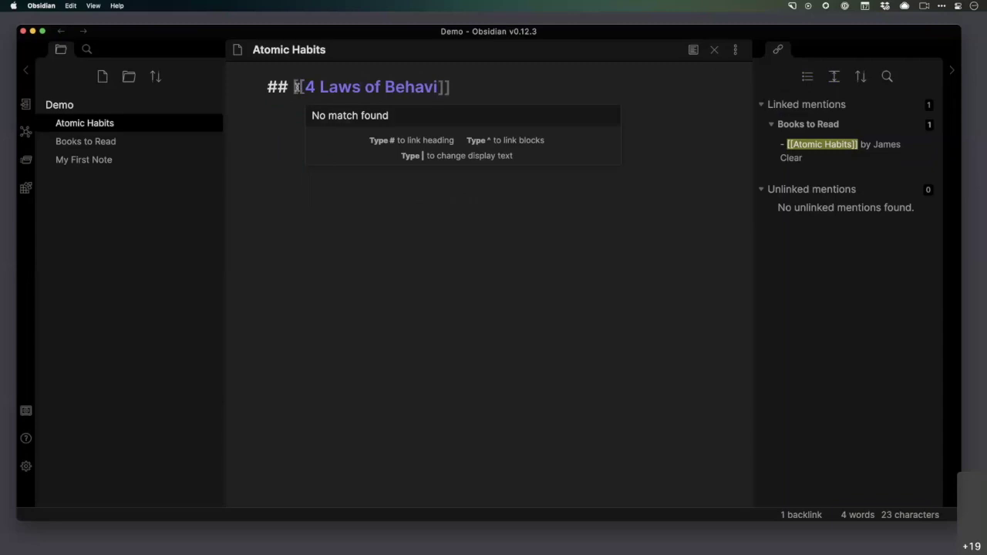
text( Change)
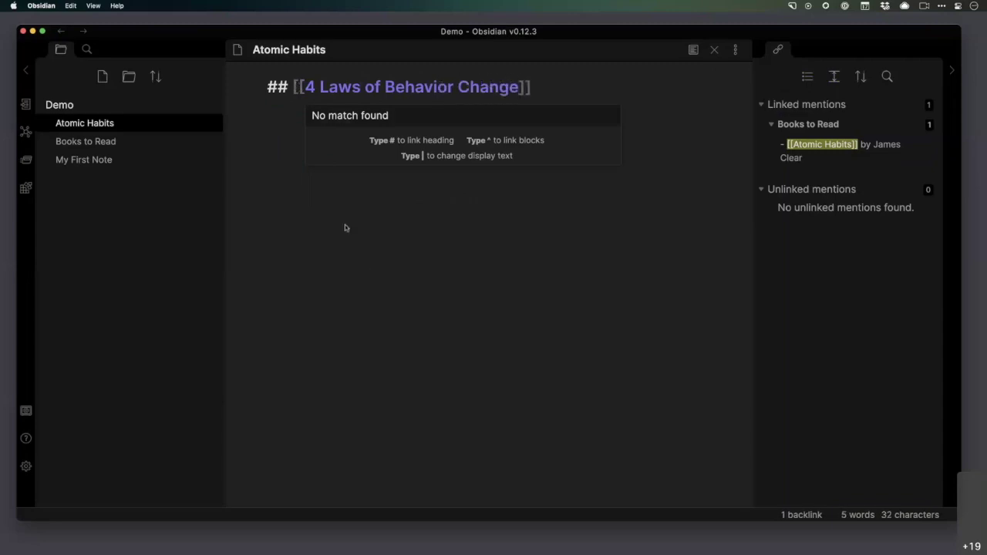
click(345, 228)
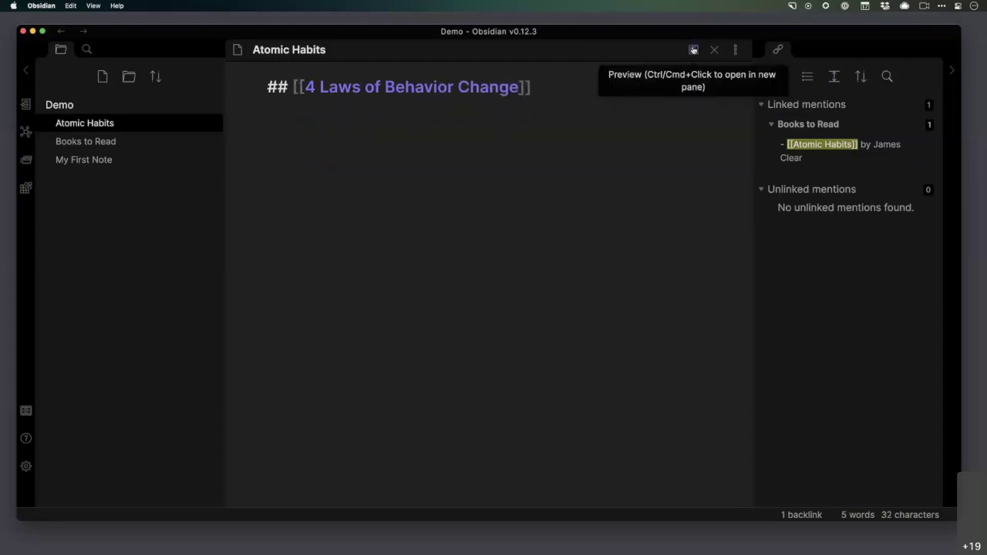
Step: Preview the note, follow the 4 Laws of Behavior Change link to create its note, and paste the copied text there
click(694, 49)
click(455, 101)
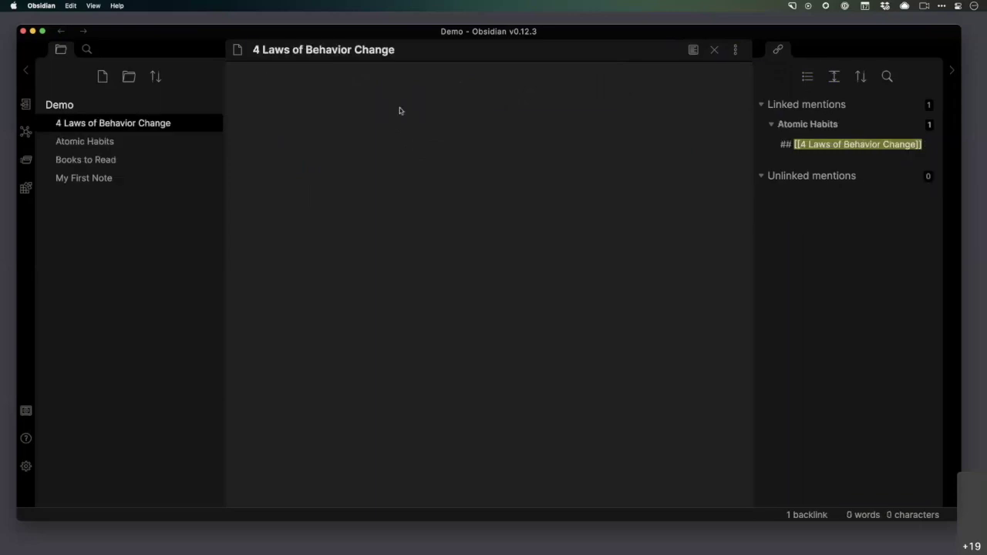
key(super+v)
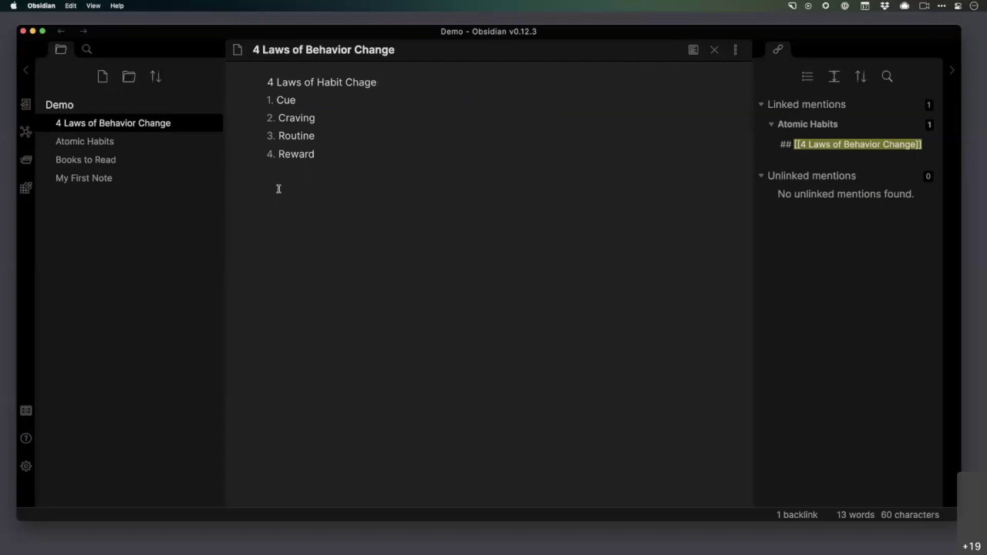
Step: Open the graph view of the whole vault and examine how the notes are connected
click(25, 133)
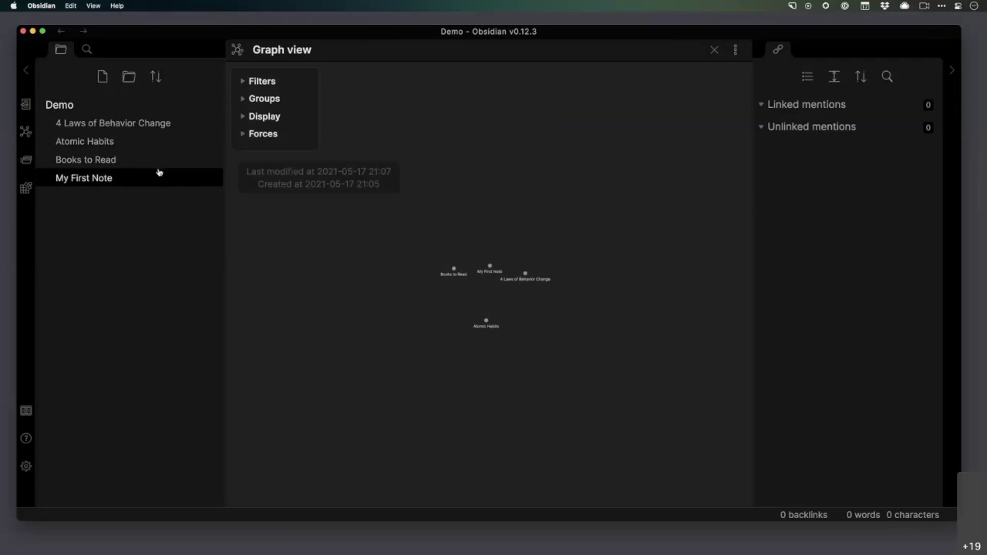
scroll(529, 321, up, 5)
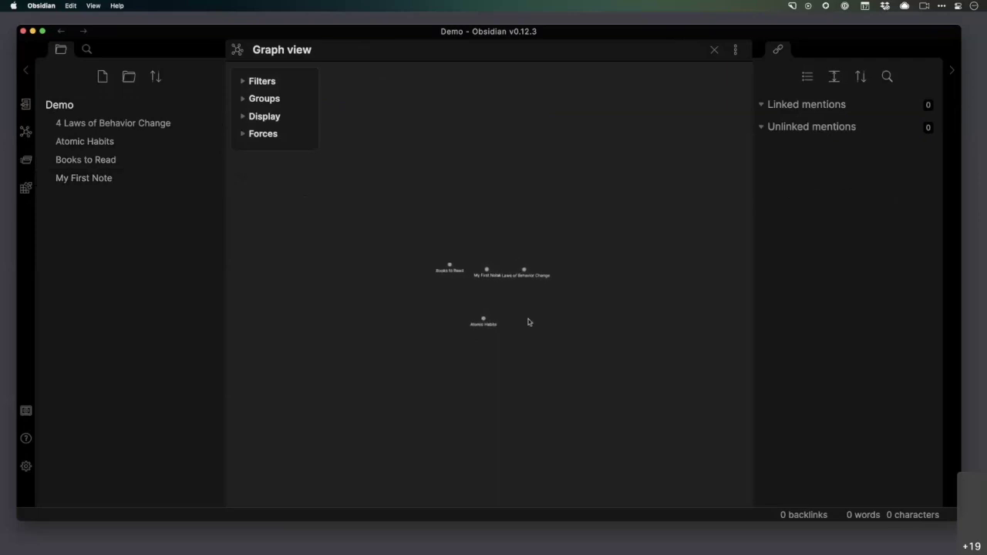
scroll(530, 320, down, 3)
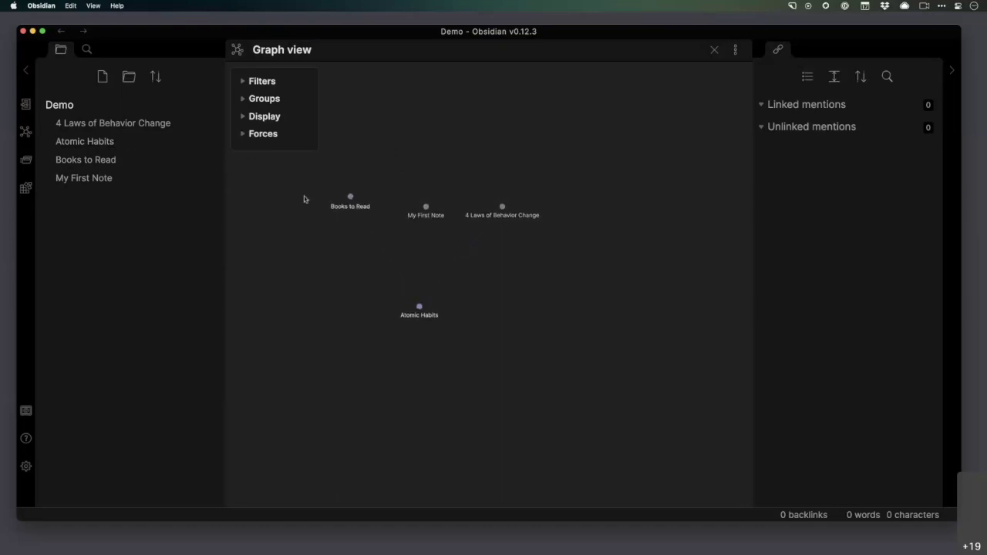
Step: Open the local graph of the Atomic Habits note, dock it in the sidebar above the backlinks, and collapse its settings
click(130, 145)
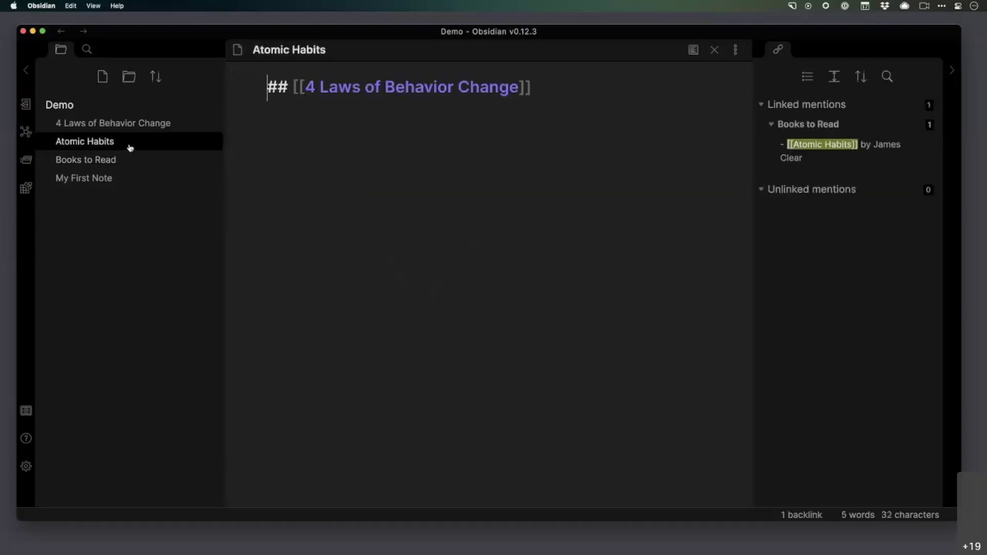
click(732, 50)
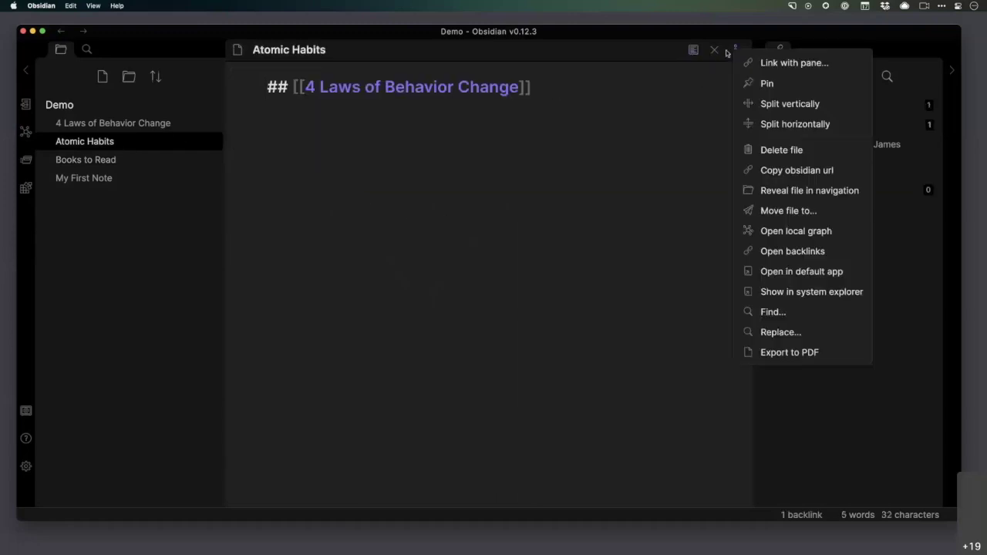
click(815, 233)
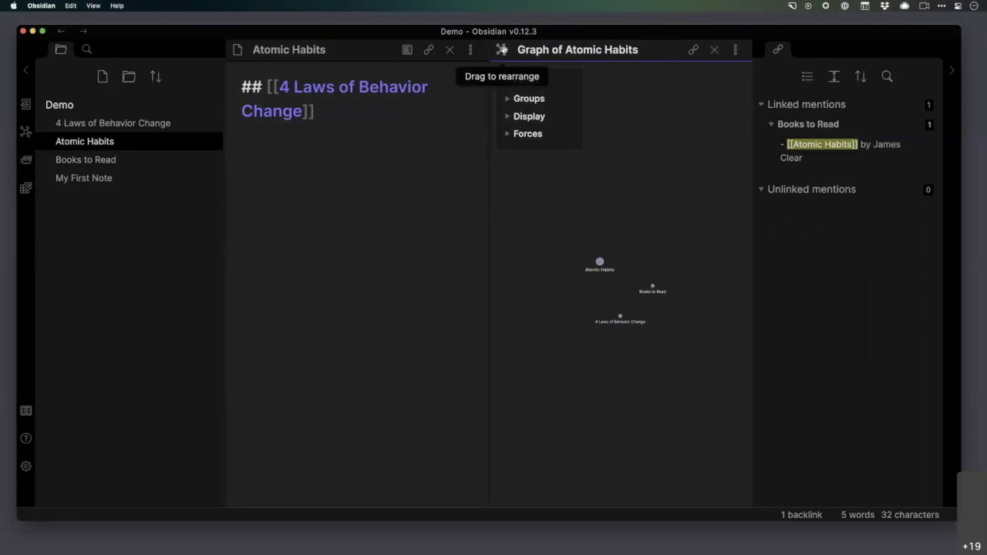
drag(529, 52, 826, 67)
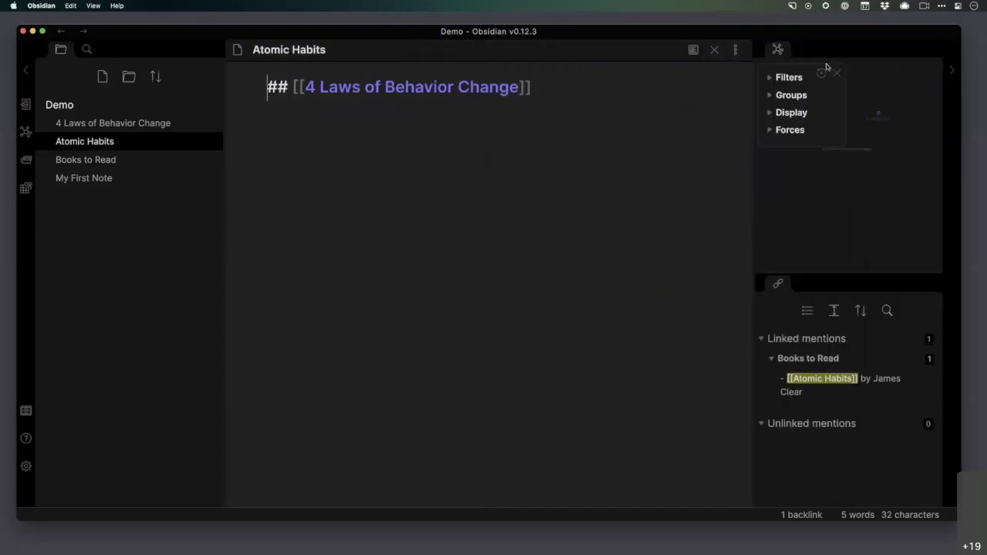
click(837, 78)
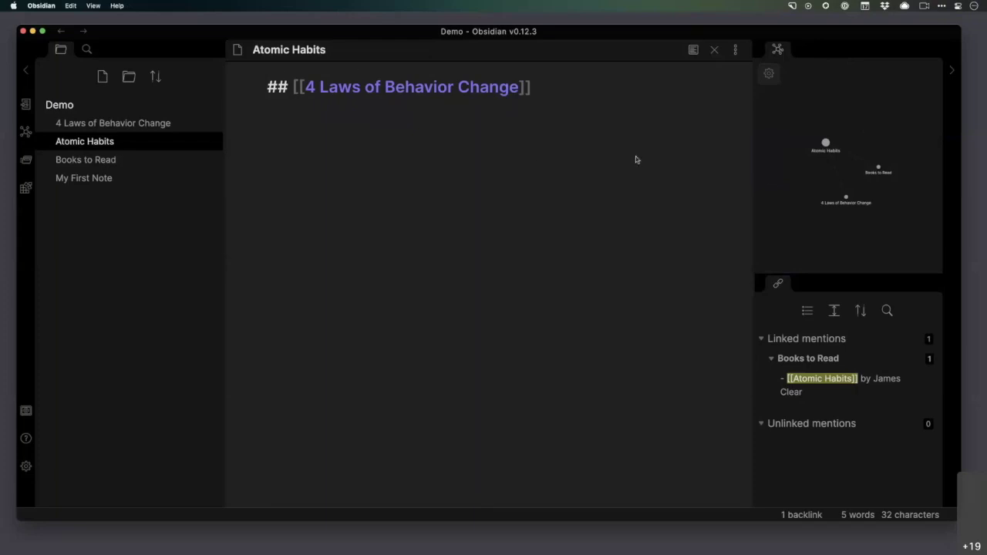
Step: Navigate through the local graph from Books to Read to Atomic Habits and on to 4 Laws of Behavior Change
click(877, 170)
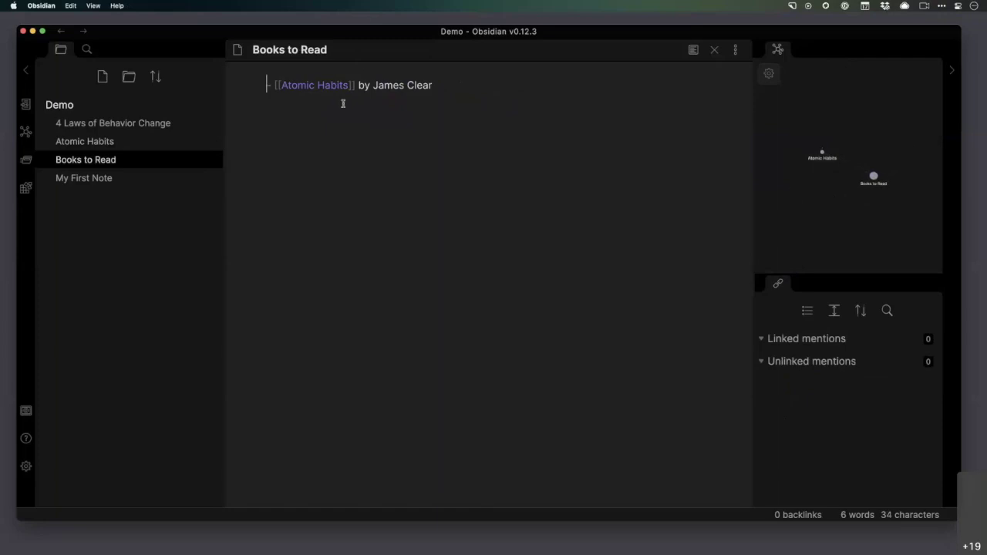
click(823, 154)
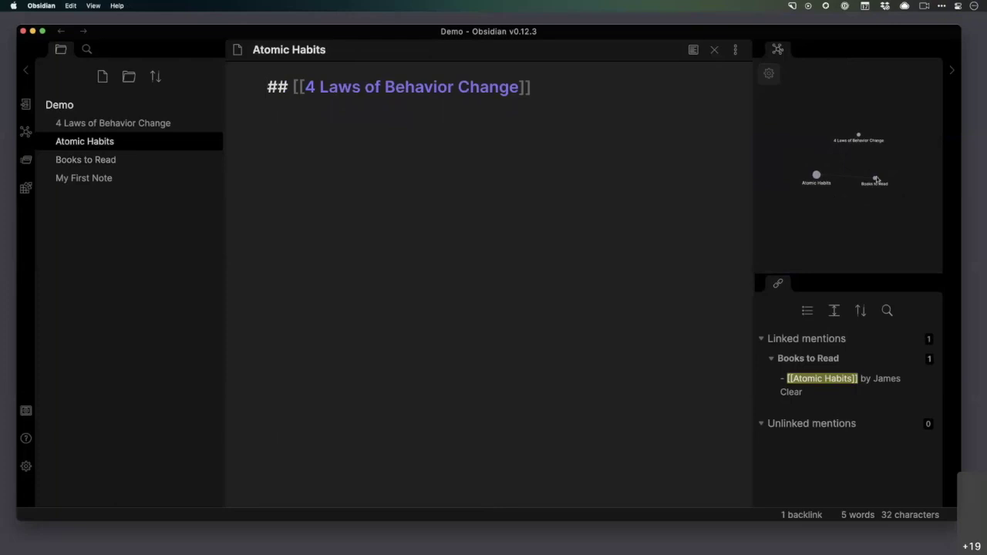
click(862, 139)
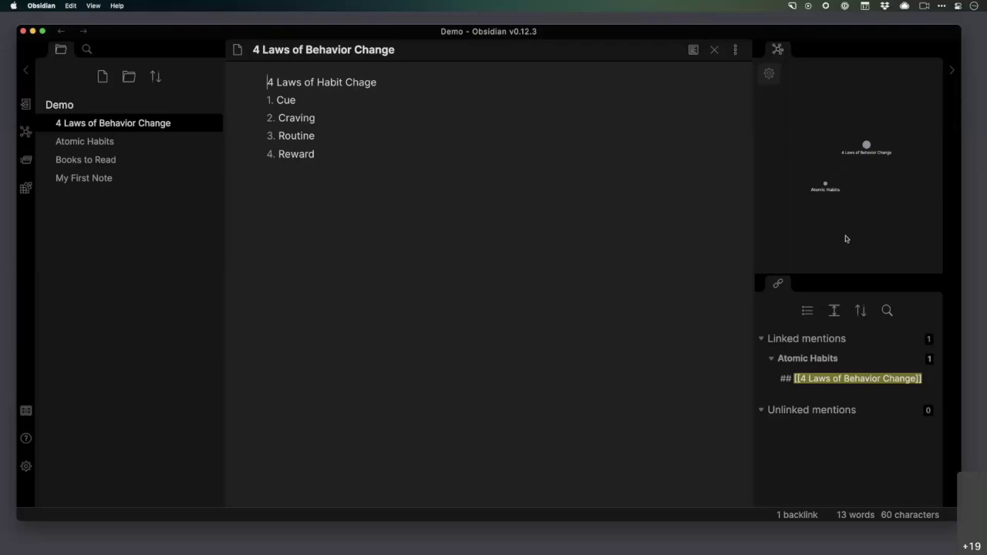
Step: Create a new folder named Articles in the Demo vault
click(128, 77)
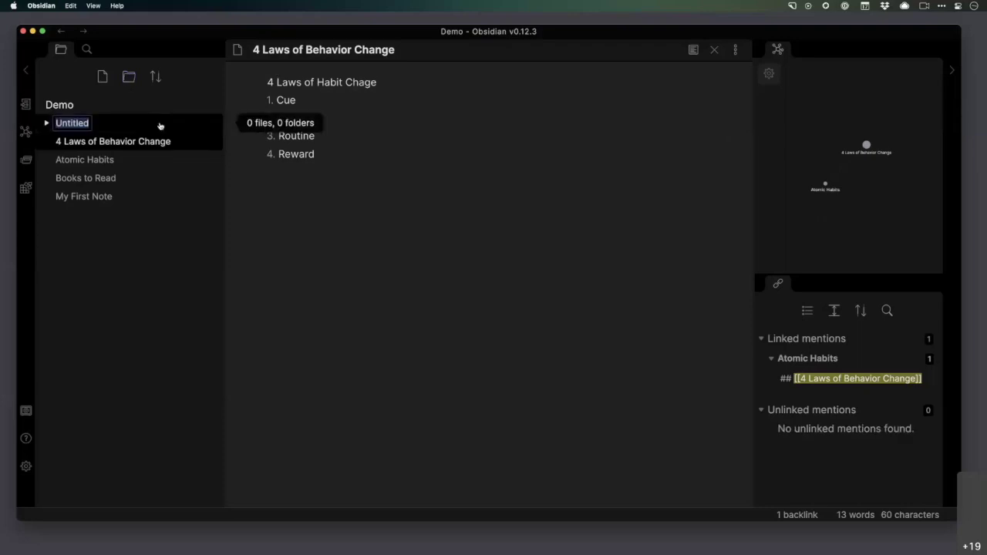
text(Articles)
key(Return)
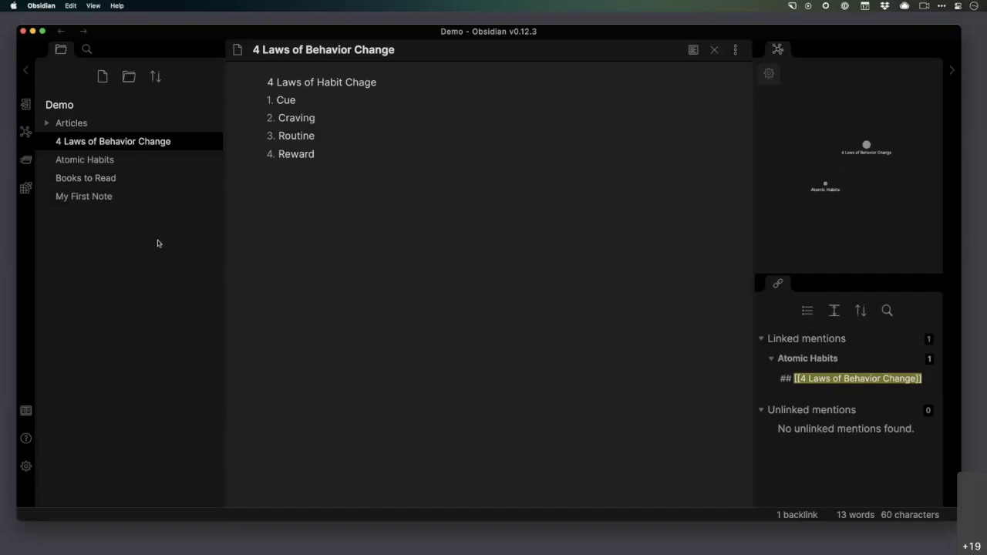
Step: Create a new note titled "Journaling in Obsidian"
click(103, 77)
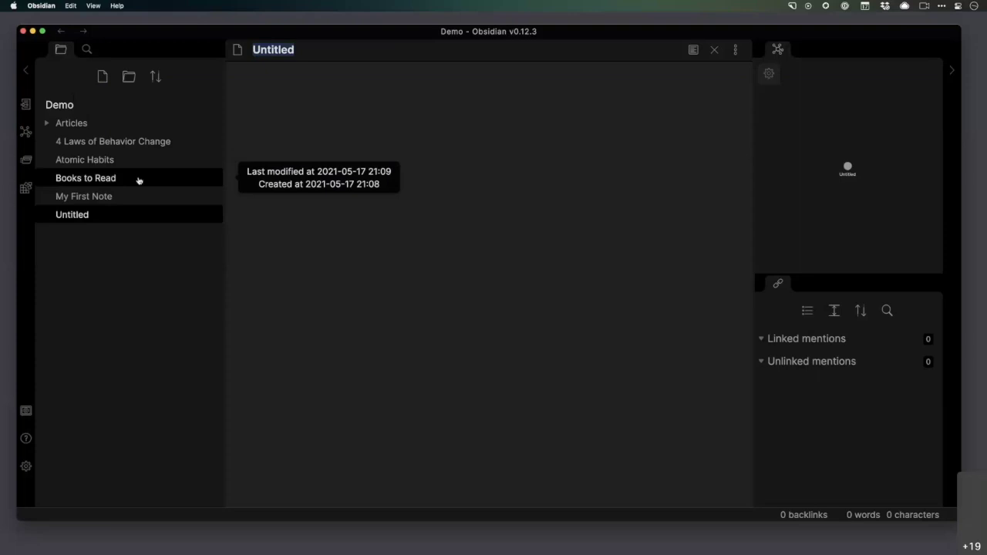
text(Journaling)
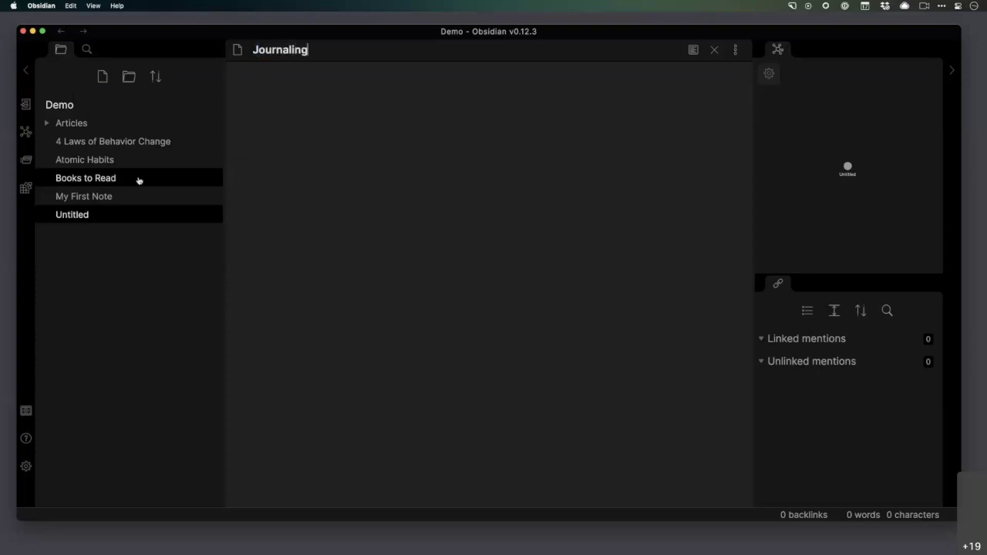
text( in Obsidian)
key(Return)
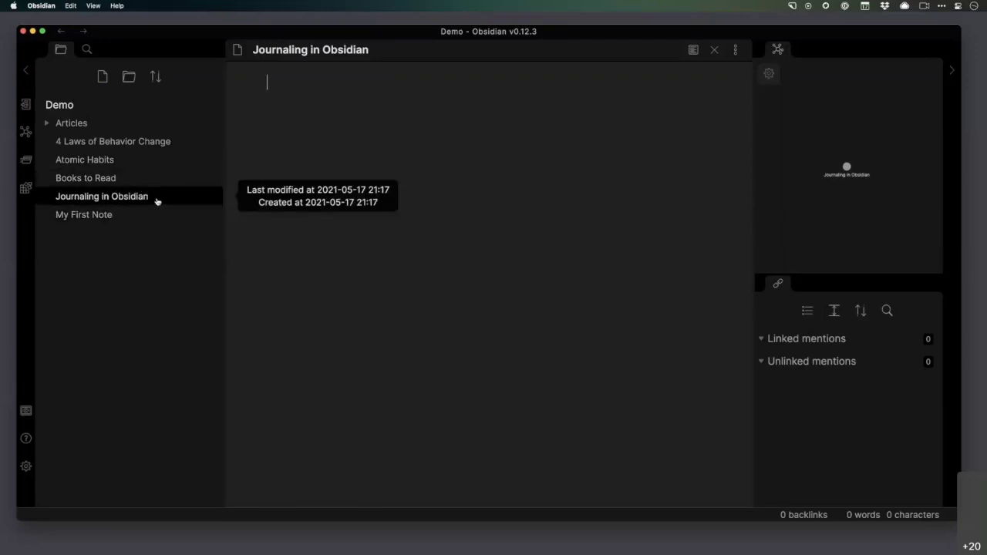
Step: Move the Journaling in Obsidian note into the Articles folder and expand the folder to show it
click(106, 194)
drag(103, 188, 67, 129)
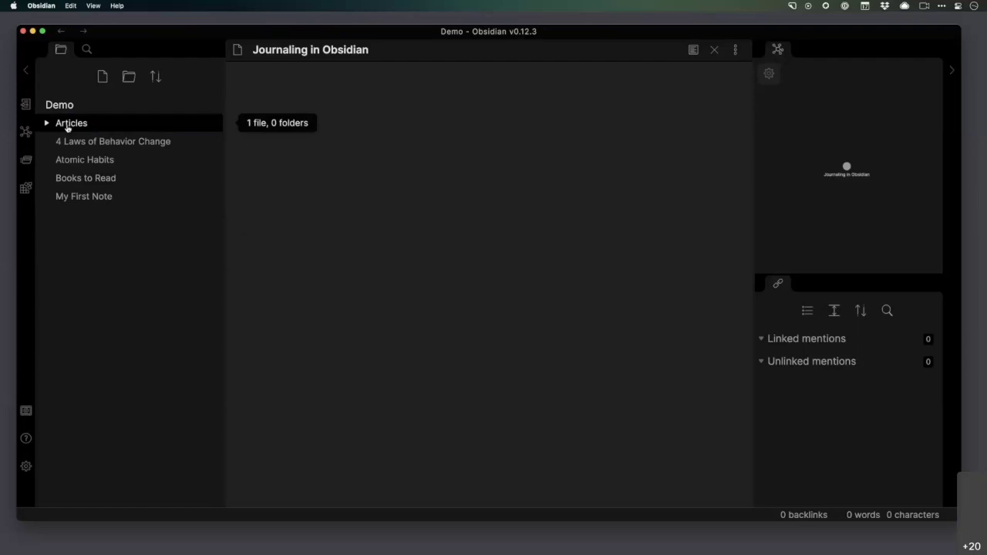
click(46, 124)
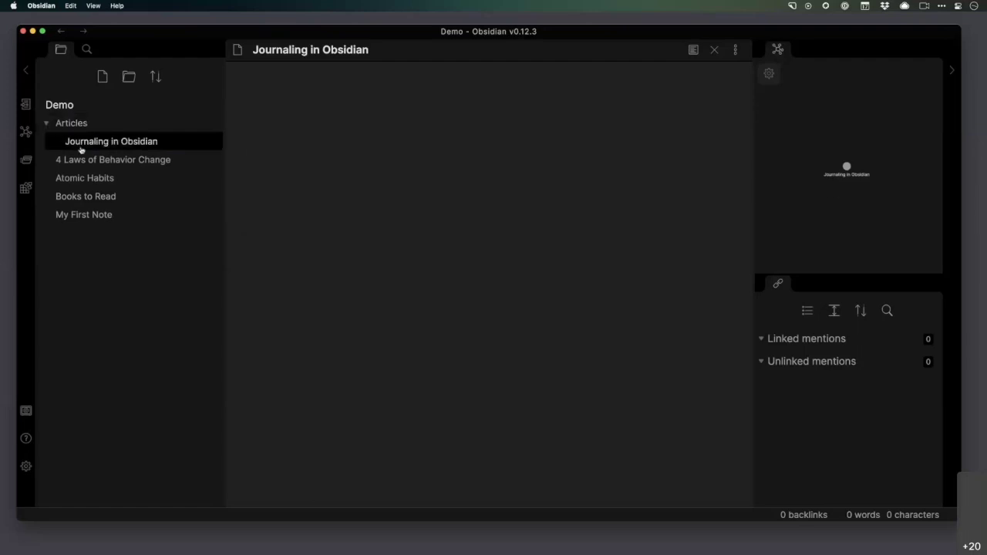
Step: Write "This is where we would write our article." in the body of the Journaling in Obsidian note
click(327, 101)
text(This)
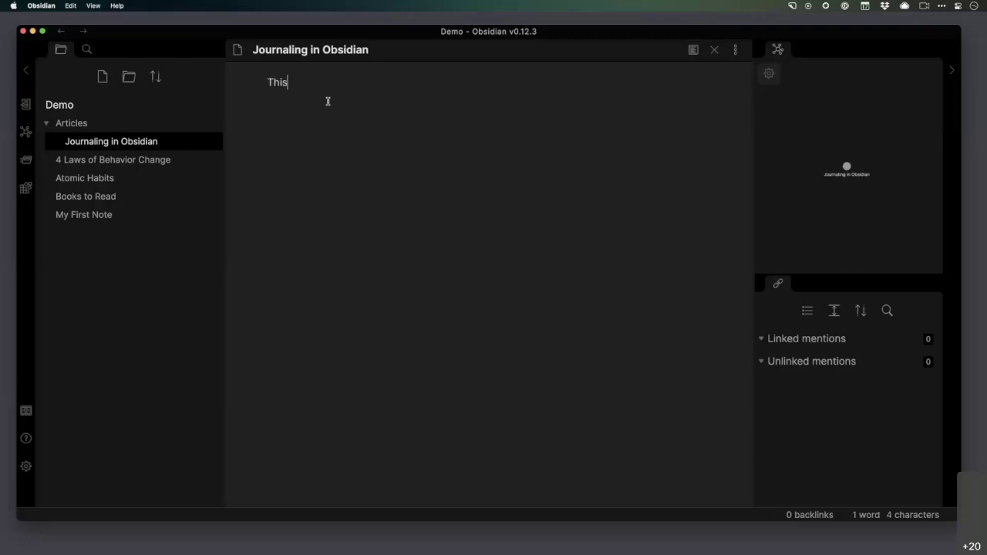
text( is where we w)
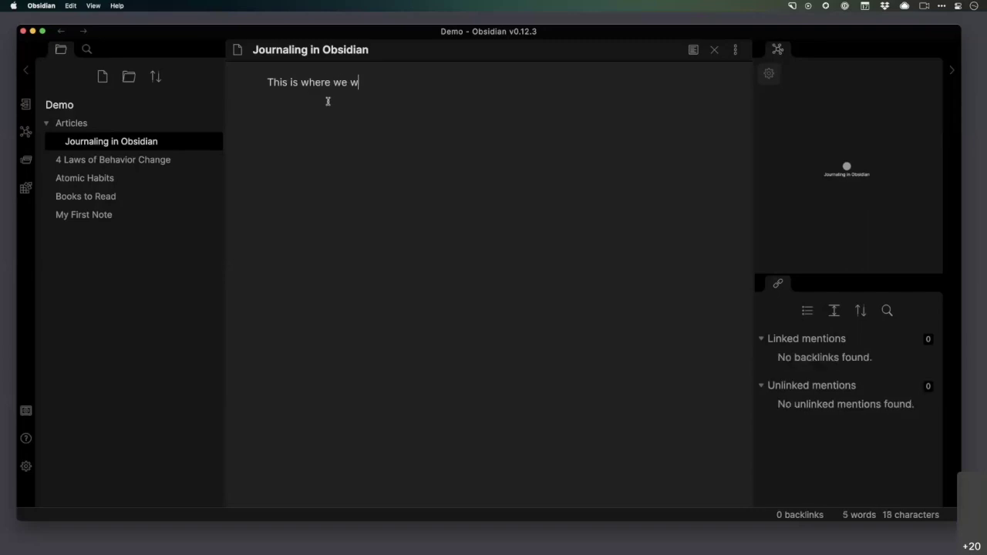
text(ould write our article.)
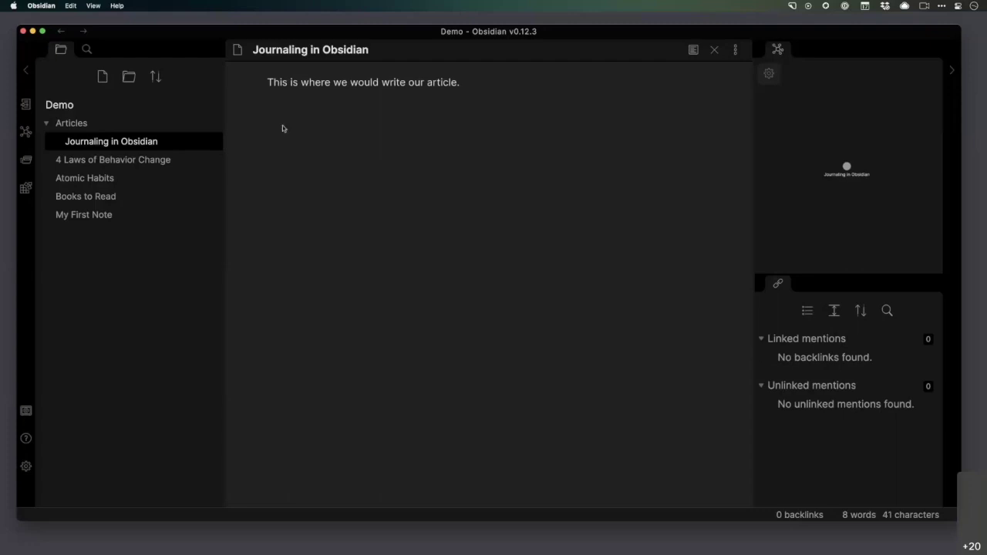
Step: Insert an empty front matter block enclosed by two --- lines above the article sentence, separated from it by blank lines
click(267, 81)
key(Return)
key(Return)
key(Return)
key(Up)
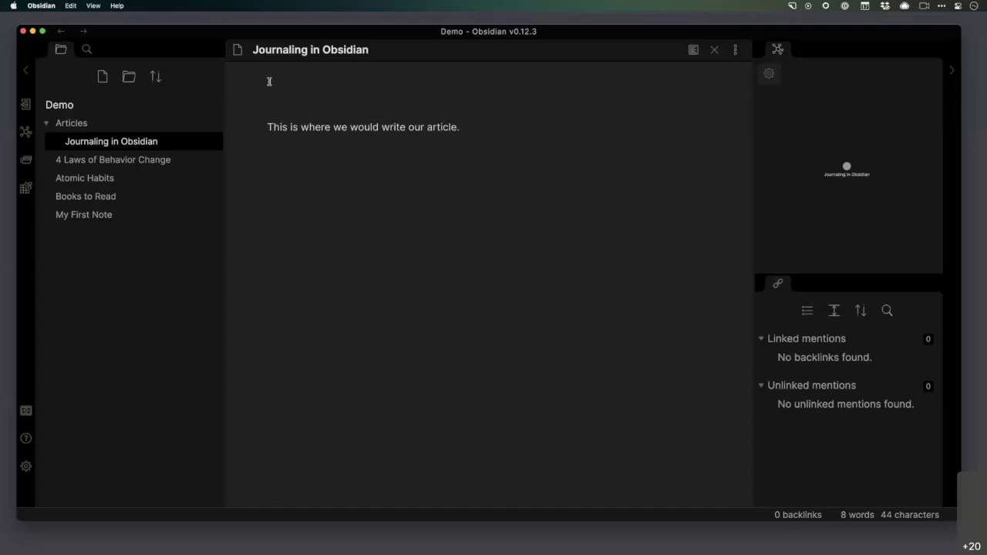
text(---)
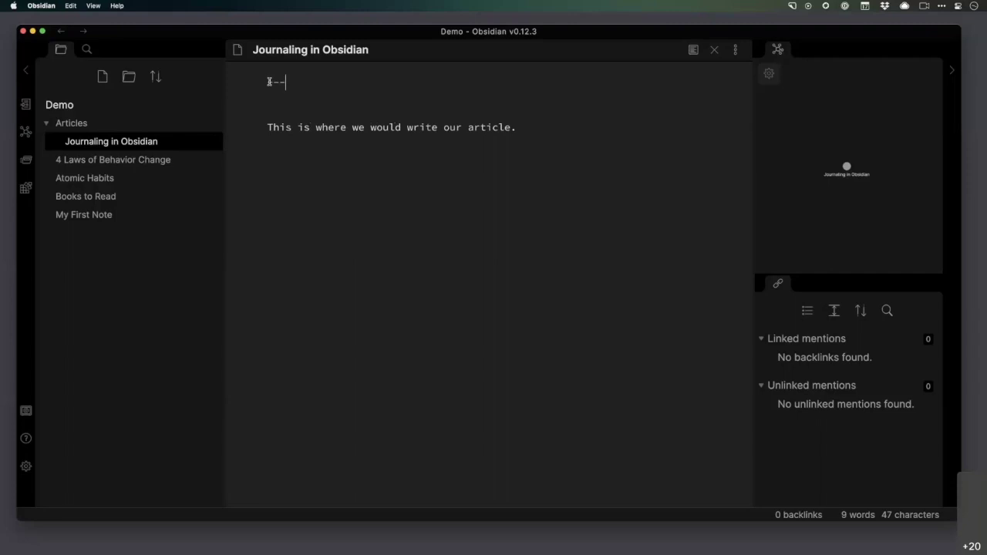
key(Return)
text(---)
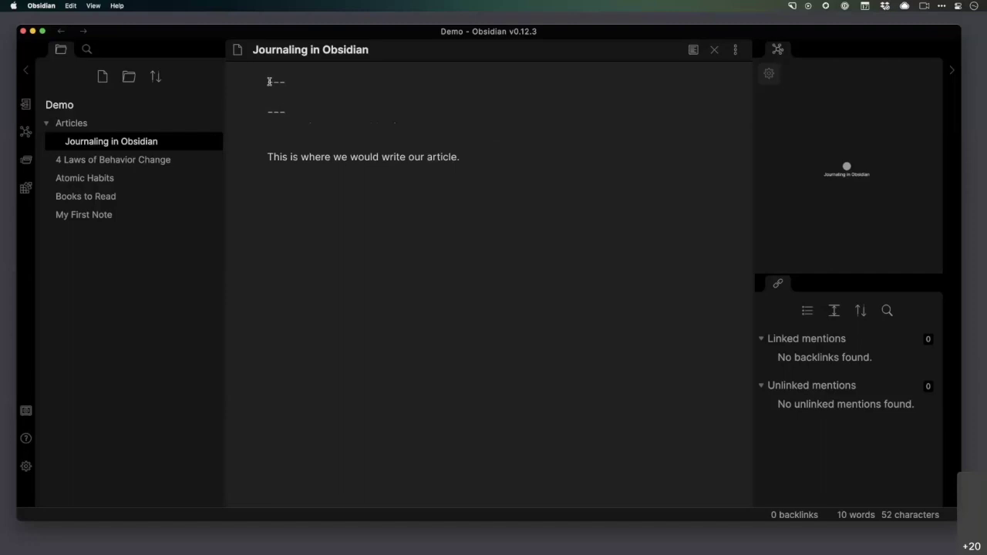
Step: Add the line "tags: tss, inprogress" inside the note's front matter block
key(Up)
text(tags: tss)
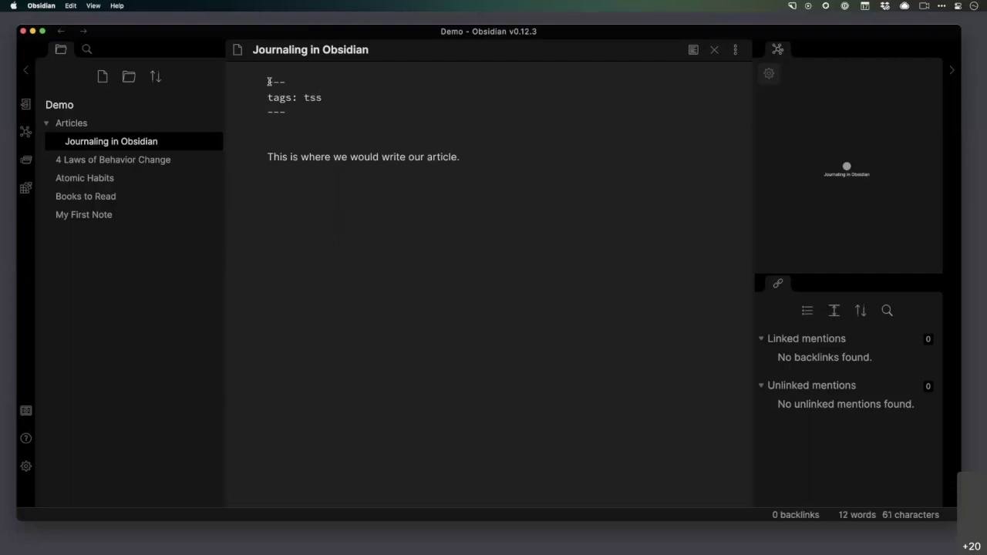
text(, in)
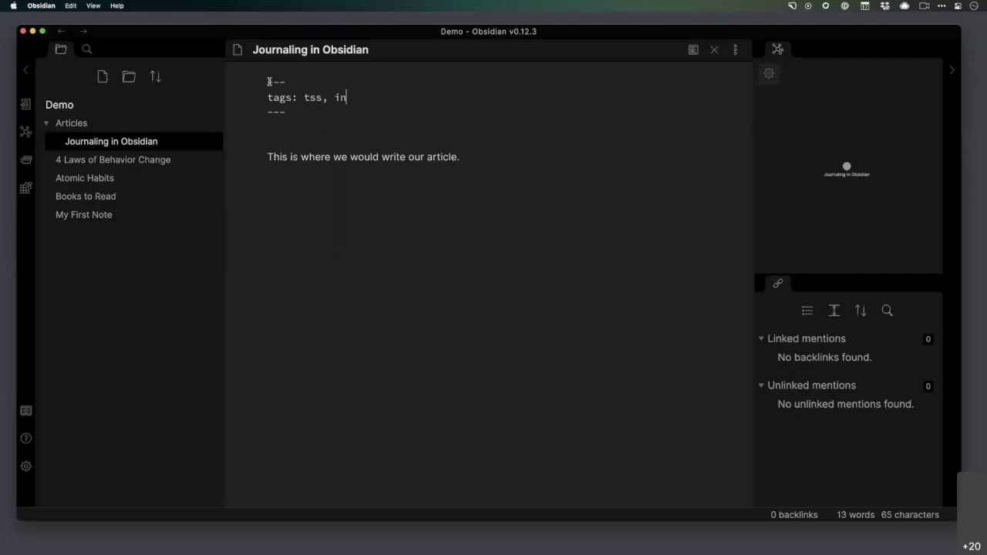
text(progress)
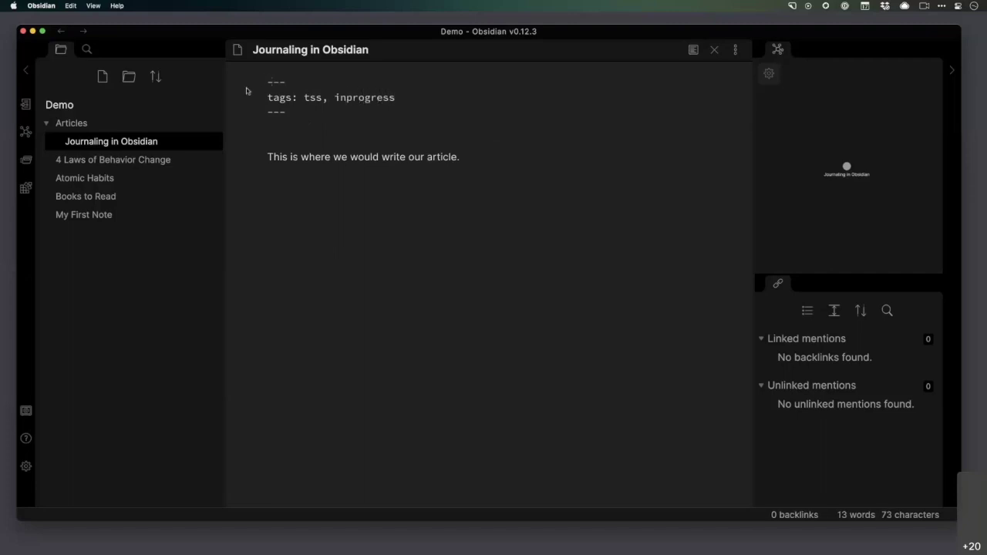
click(333, 129)
Step: Enable the Tag pane core plugin in the settings
click(27, 467)
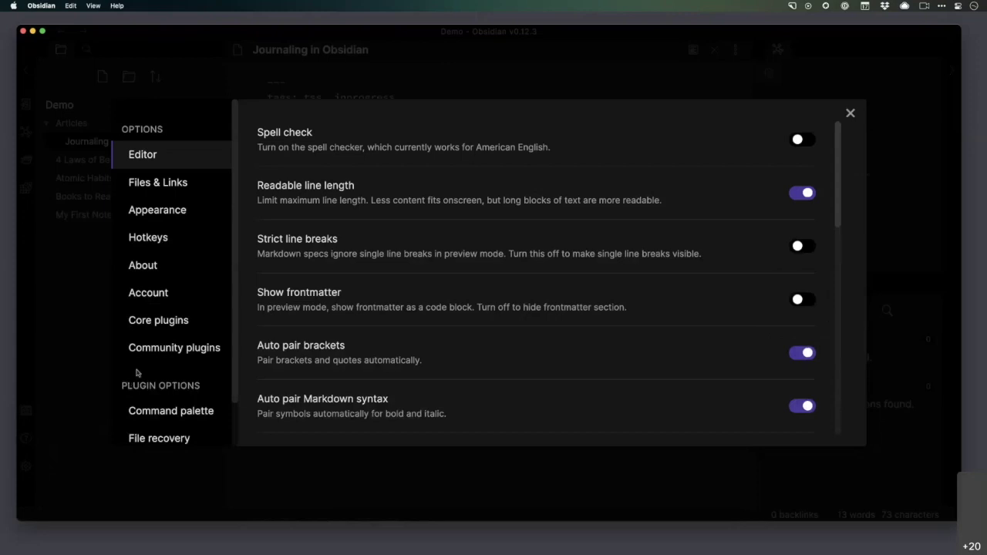
click(171, 324)
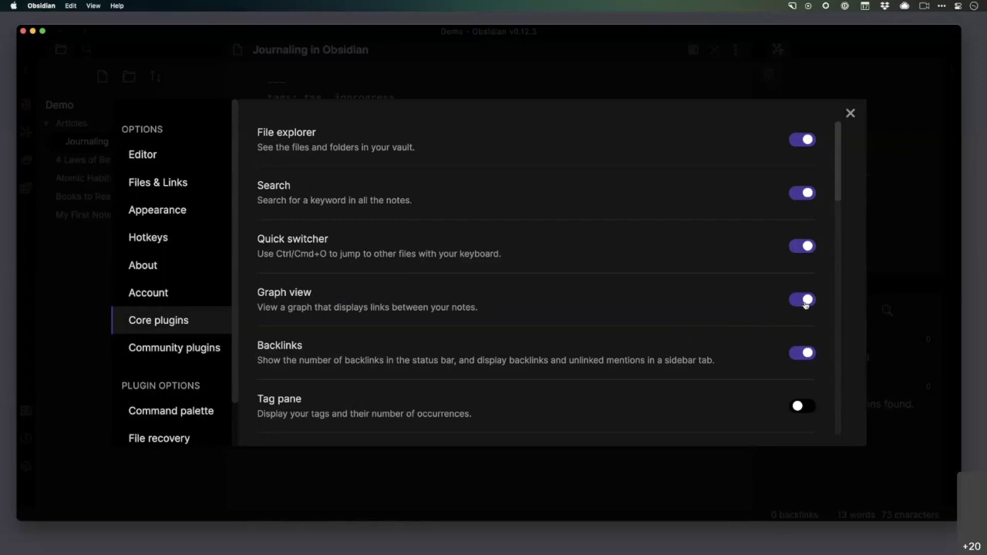
scroll(804, 305, down, 2)
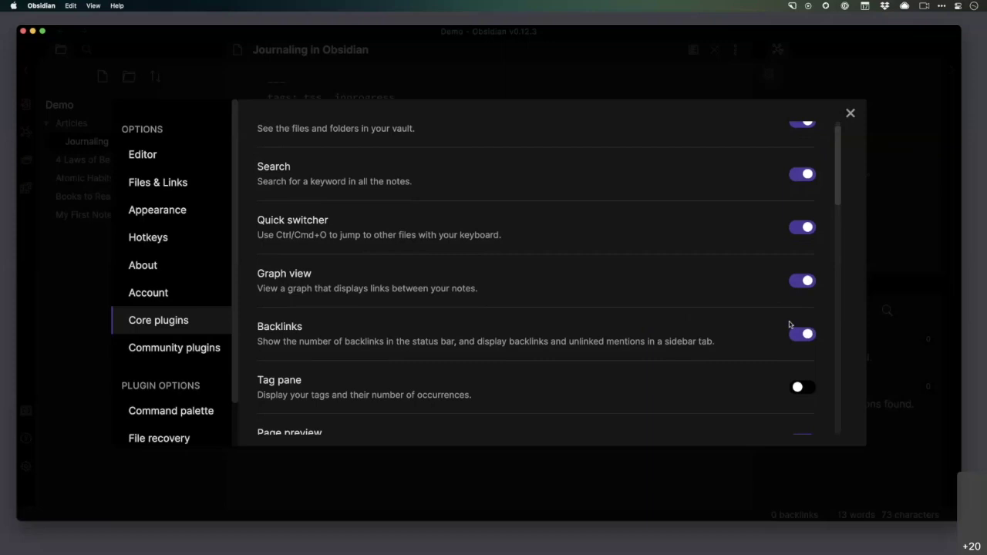
scroll(789, 325, down, 3)
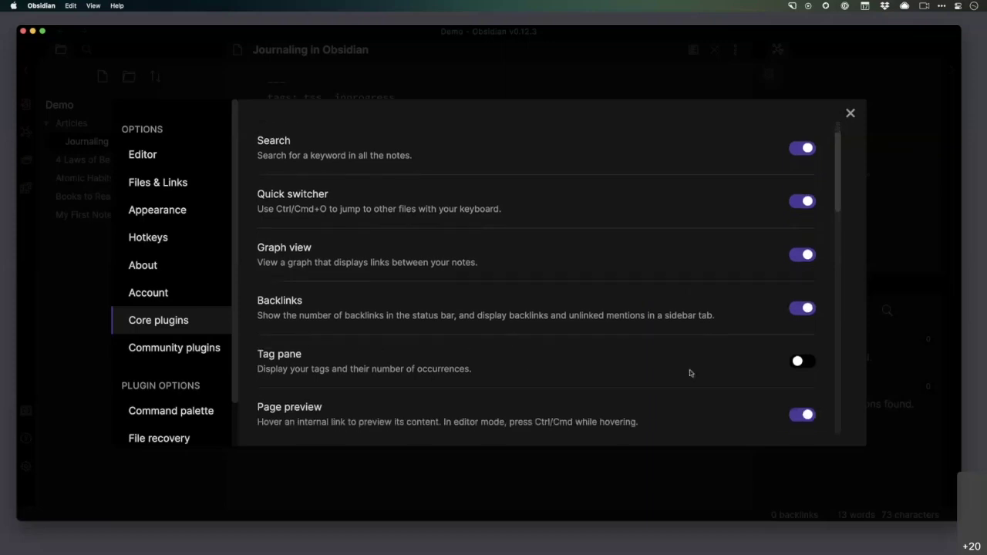
click(799, 366)
Step: Enable the Starred and Daily notes core plugins
scroll(494, 353, down, 5)
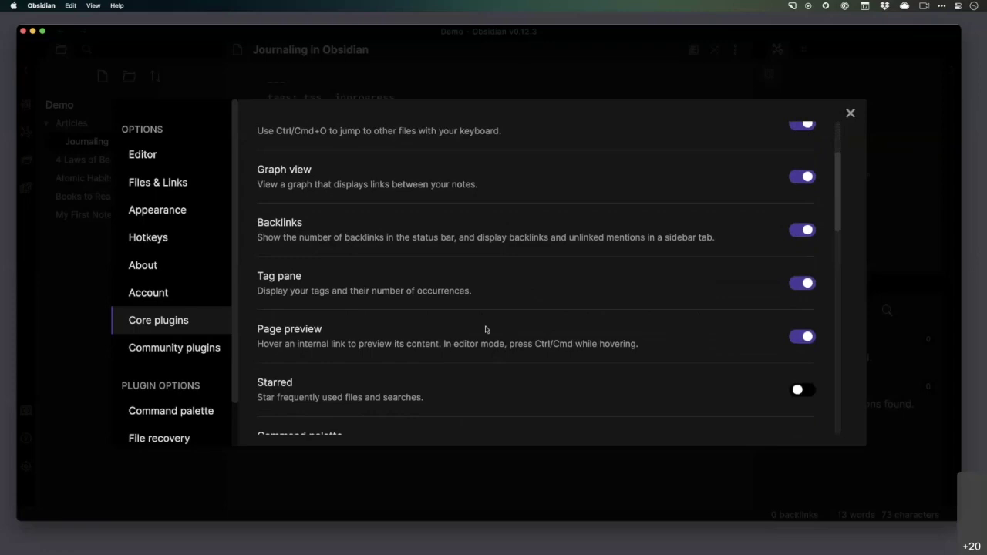
click(799, 390)
scroll(690, 384, down, 5)
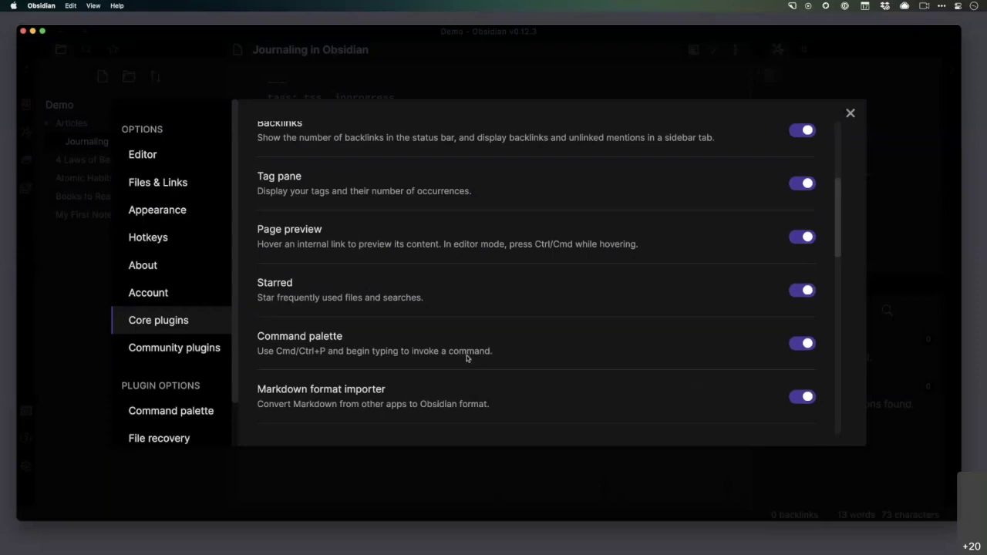
scroll(382, 352, down, 5)
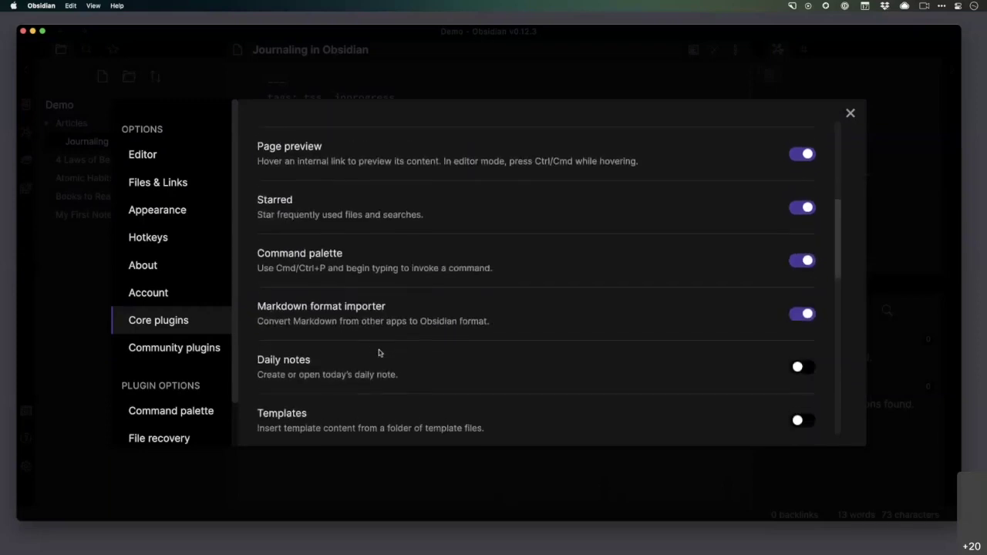
scroll(380, 351, down, 7)
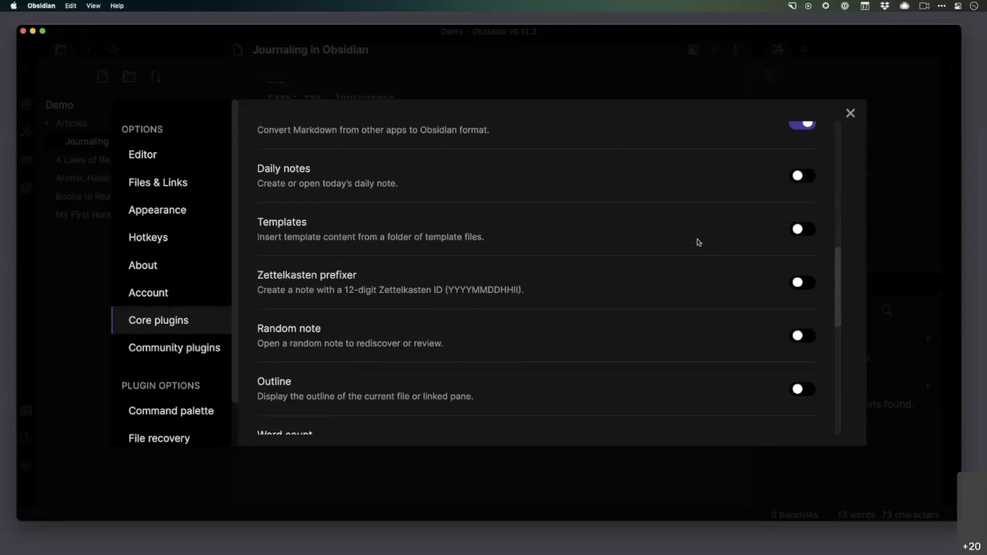
click(799, 178)
Step: Review the remaining core plugins, from Templates down to Publish and Sync, and close the settings
scroll(633, 251, down, 1)
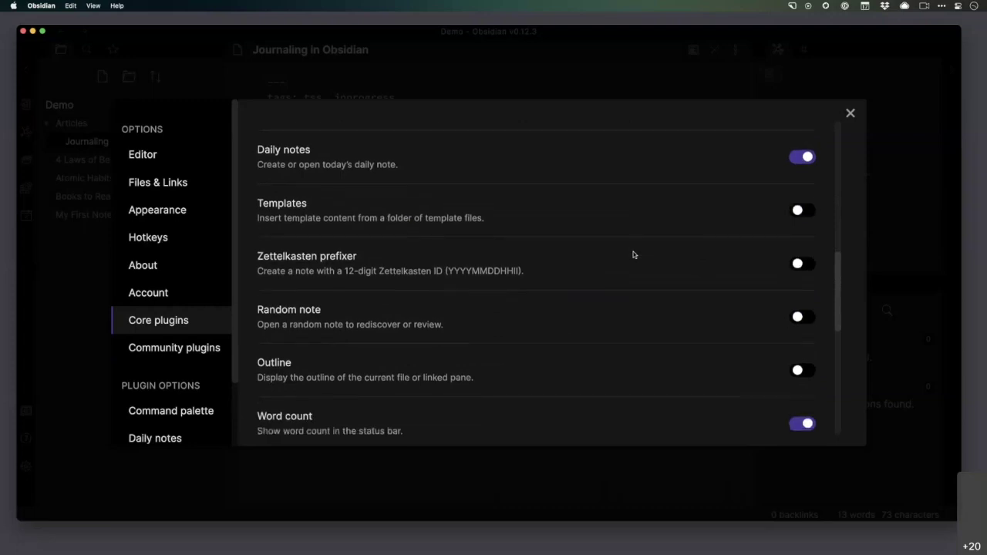
scroll(633, 252, down, 3)
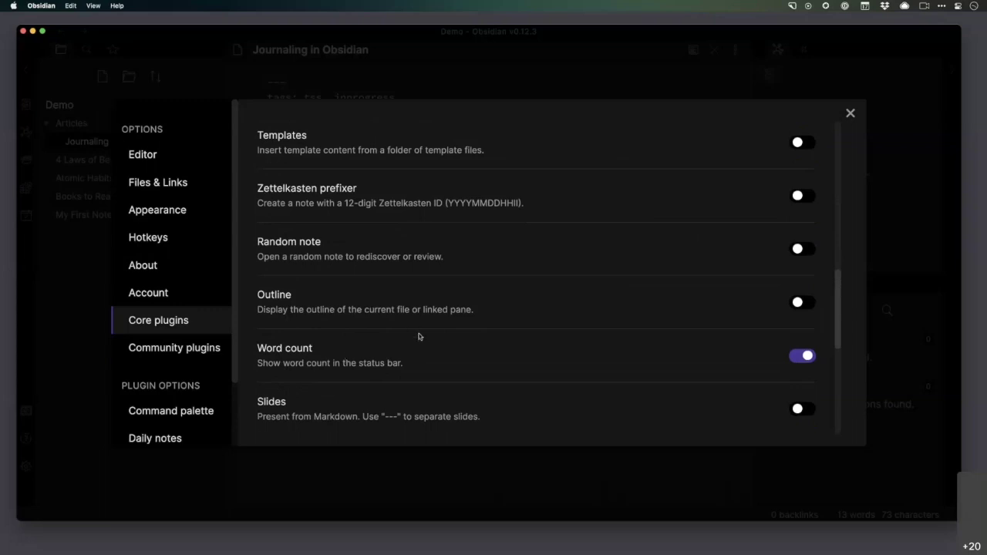
scroll(420, 339, down, 2)
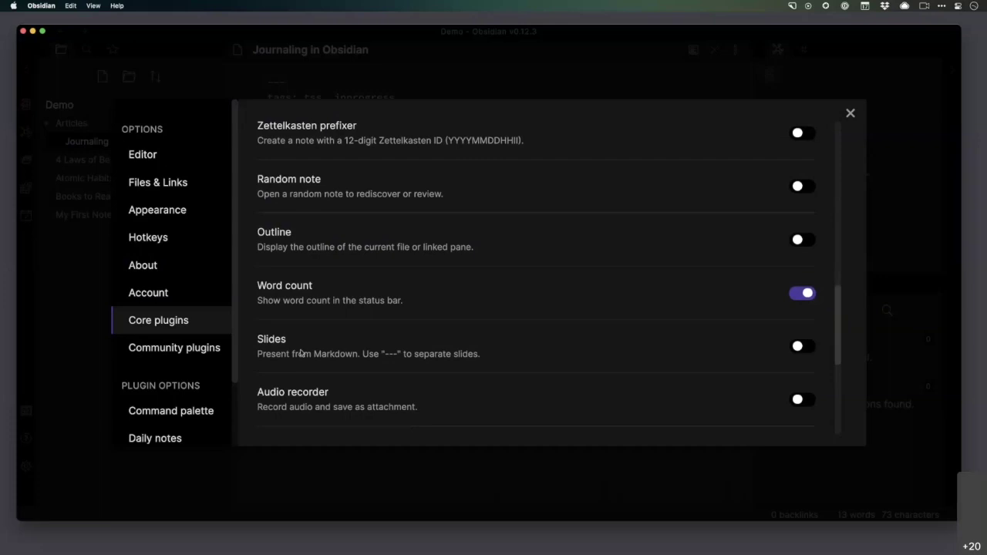
scroll(540, 353, down, 2)
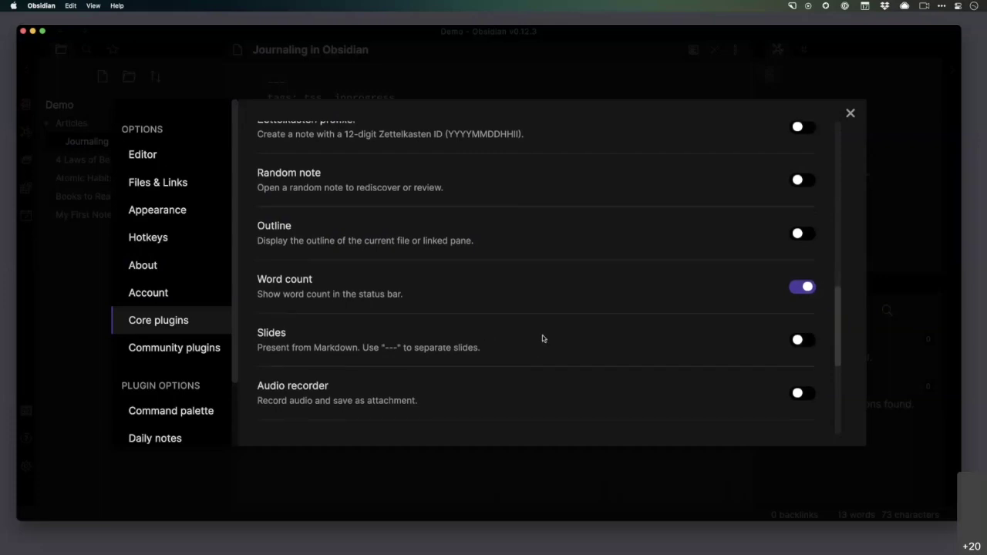
scroll(542, 335, down, 2)
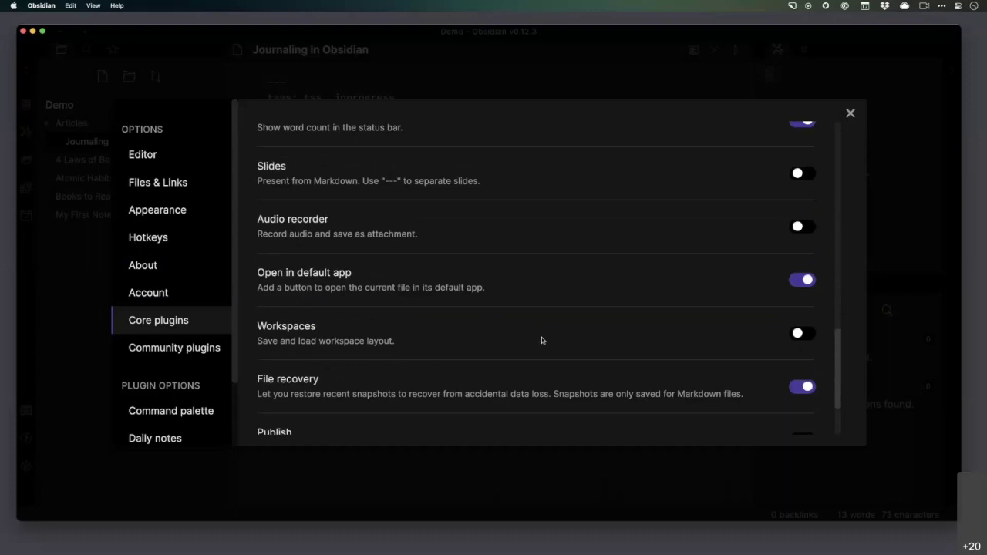
scroll(550, 339, down, 3)
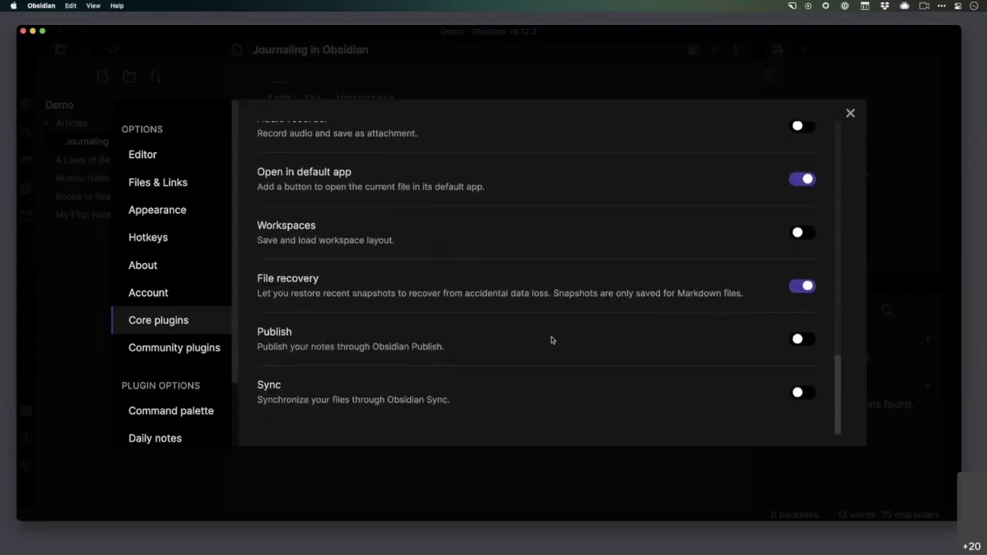
scroll(551, 339, up, 10)
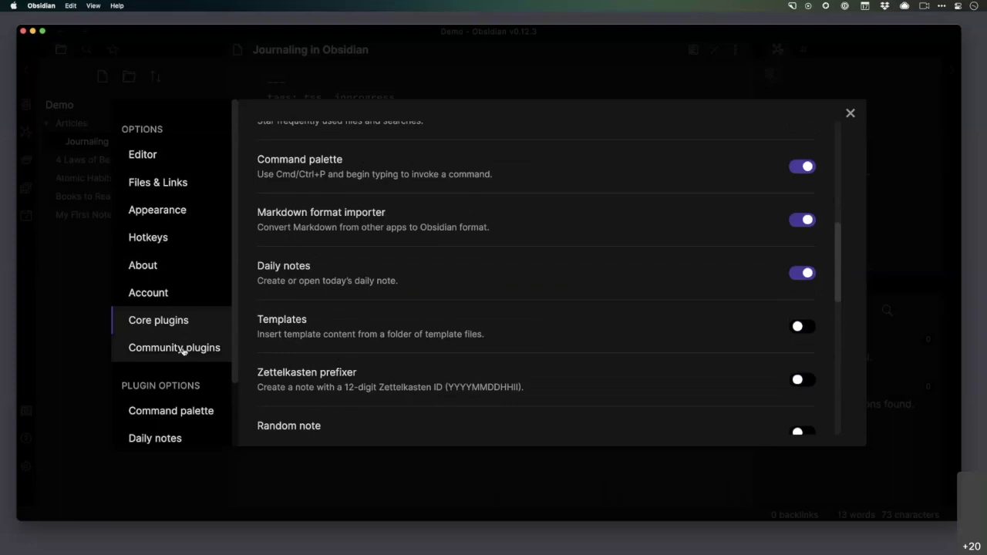
click(849, 116)
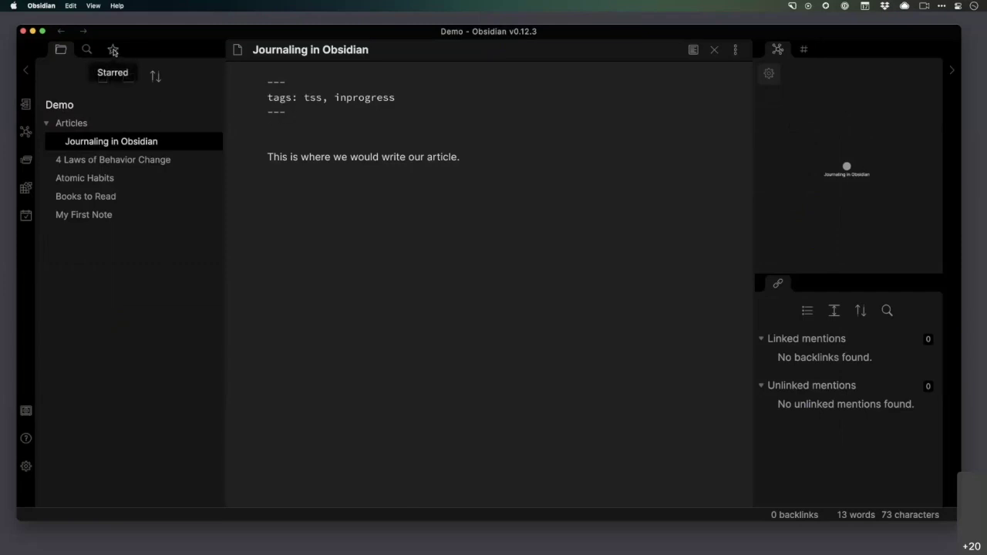
Step: Star the Journaling in Obsidian note, check it in the starred list and return to the file explorer
click(112, 51)
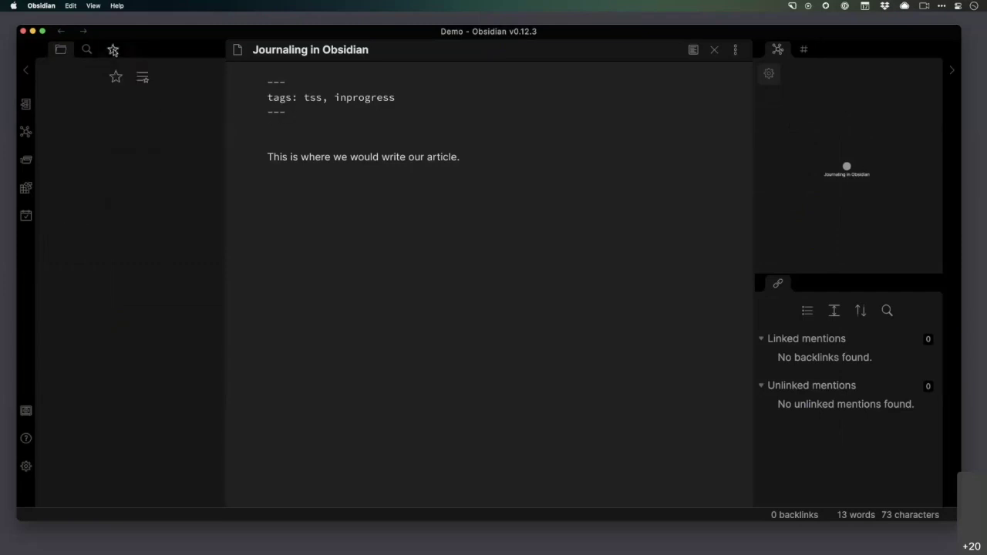
click(61, 51)
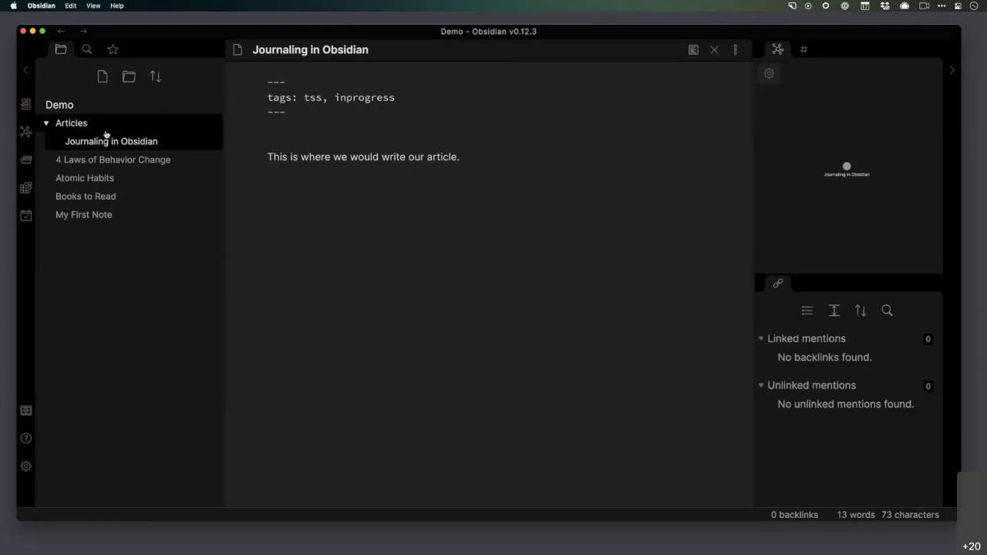
click(734, 50)
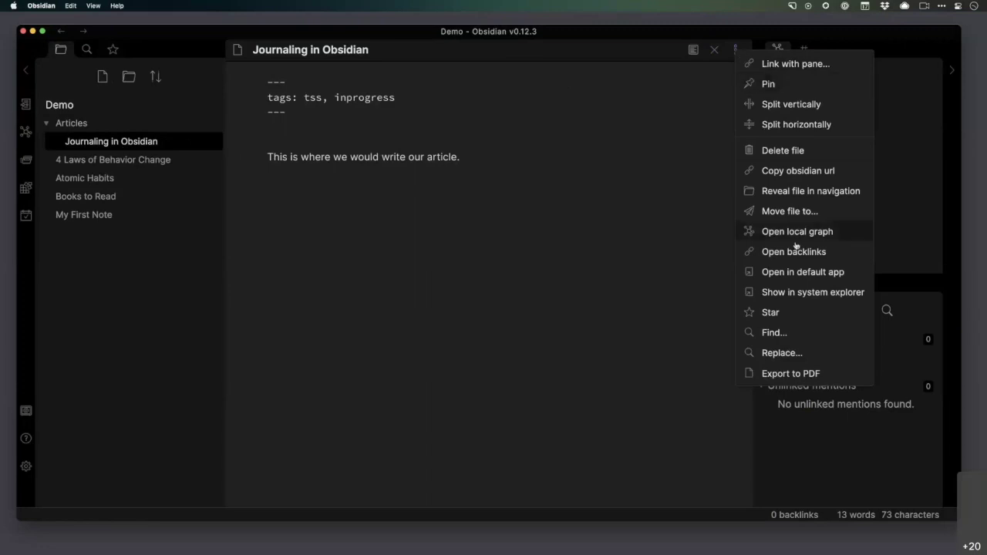
click(788, 313)
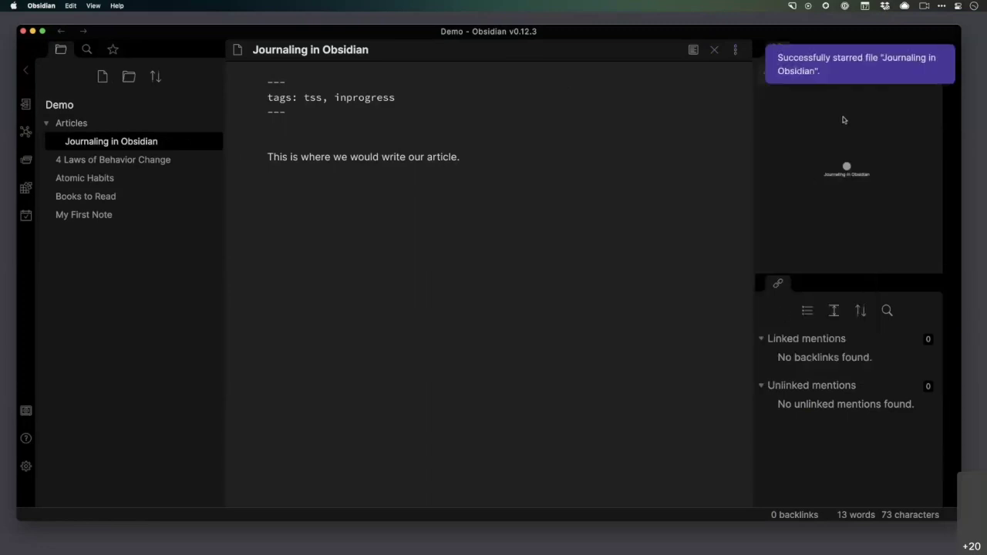
click(112, 49)
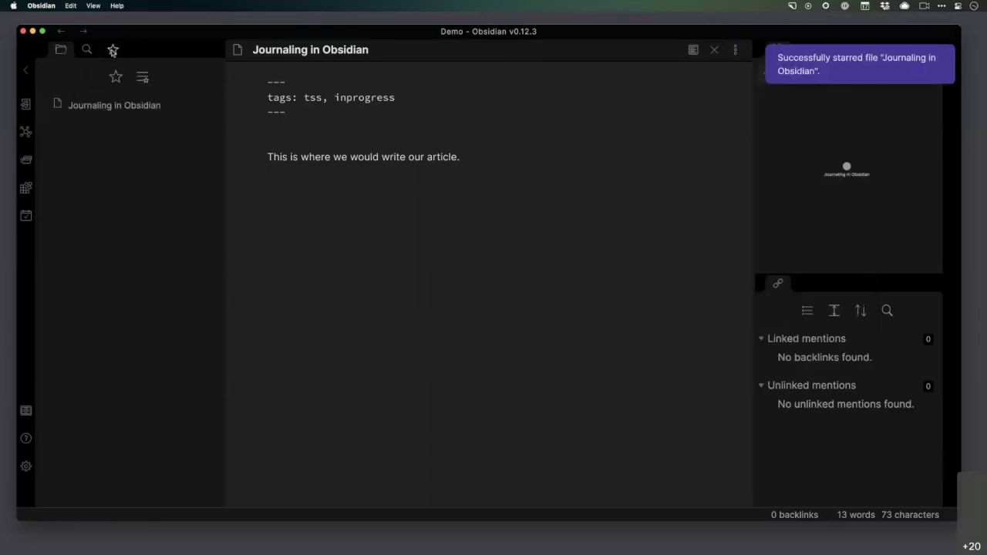
click(62, 51)
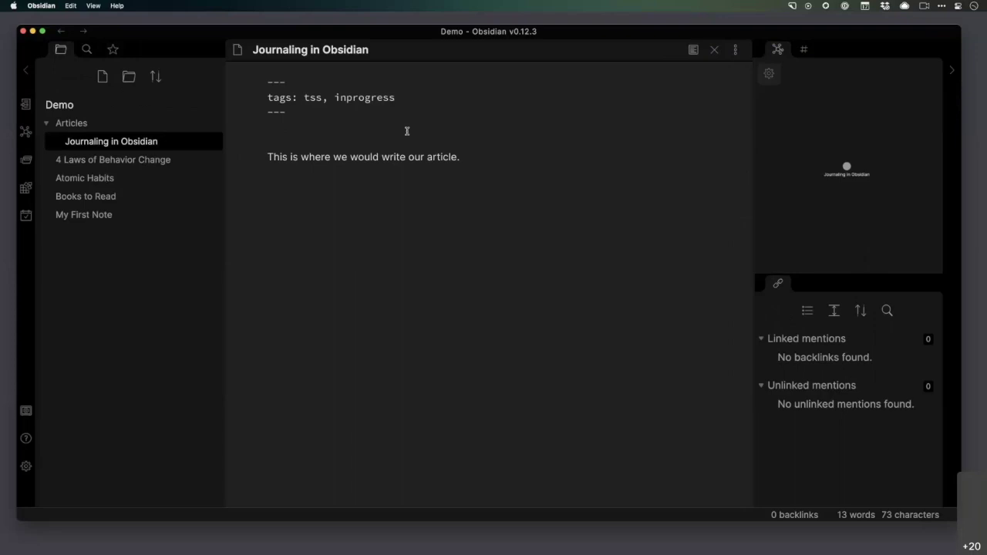
Step: Show the vault's tags, list the notes tagged tss, and clear the tag search
click(806, 51)
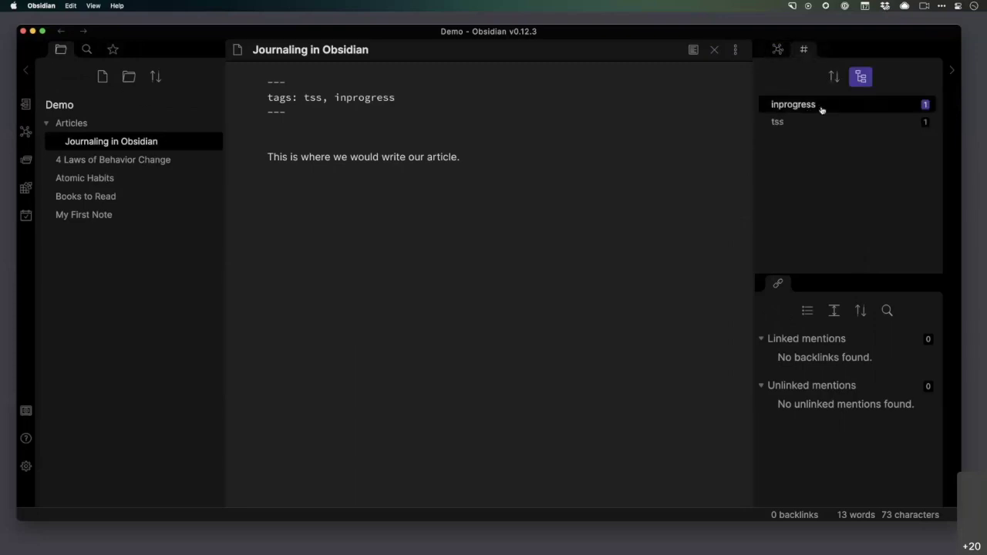
click(928, 124)
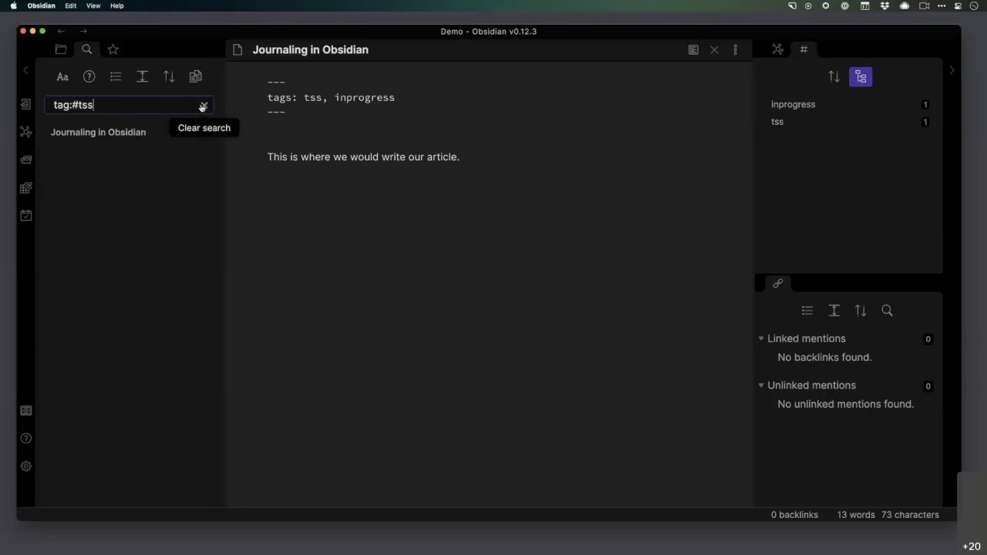
click(202, 106)
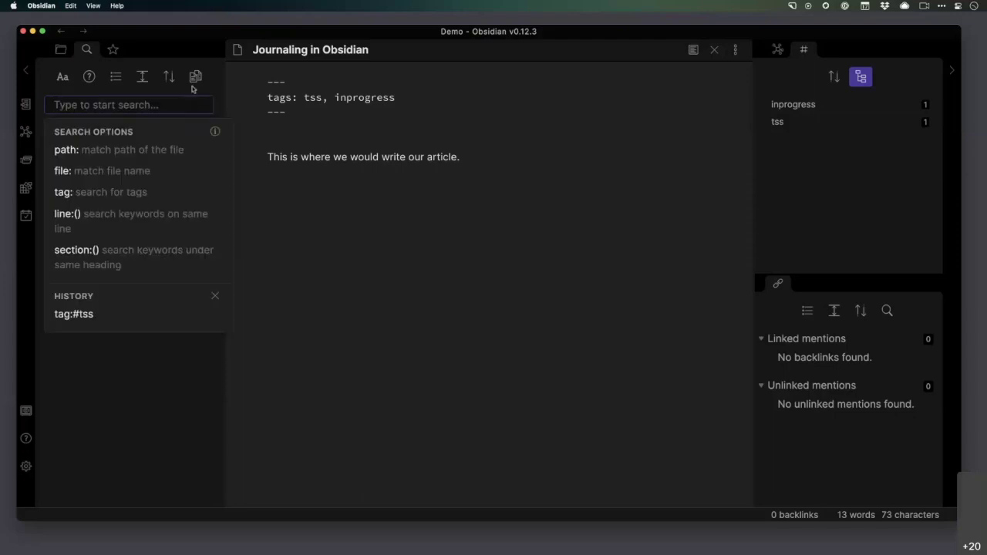
click(195, 48)
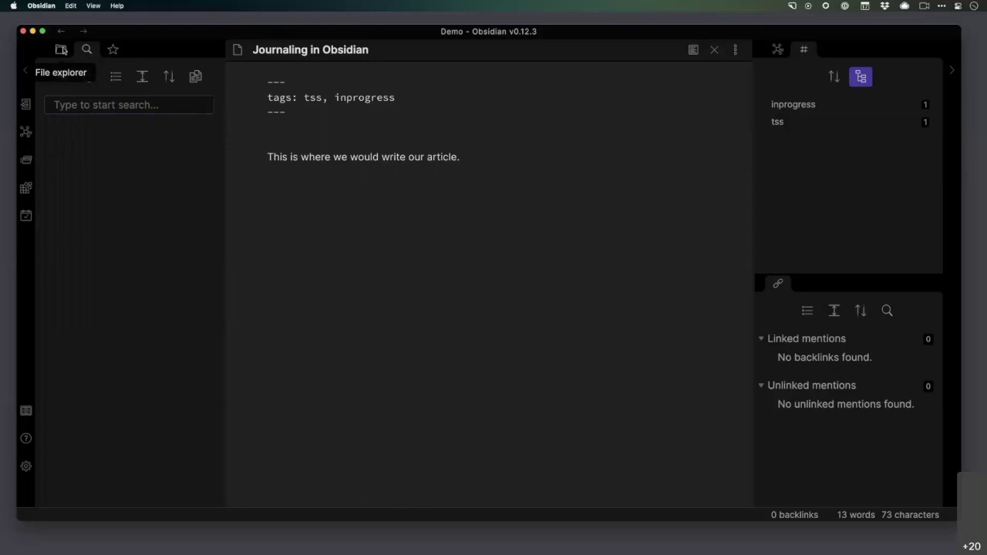
Step: Open today's daily note from the file explorer view and add the unchecked Markdown task "Present for the SVMUG"
click(63, 50)
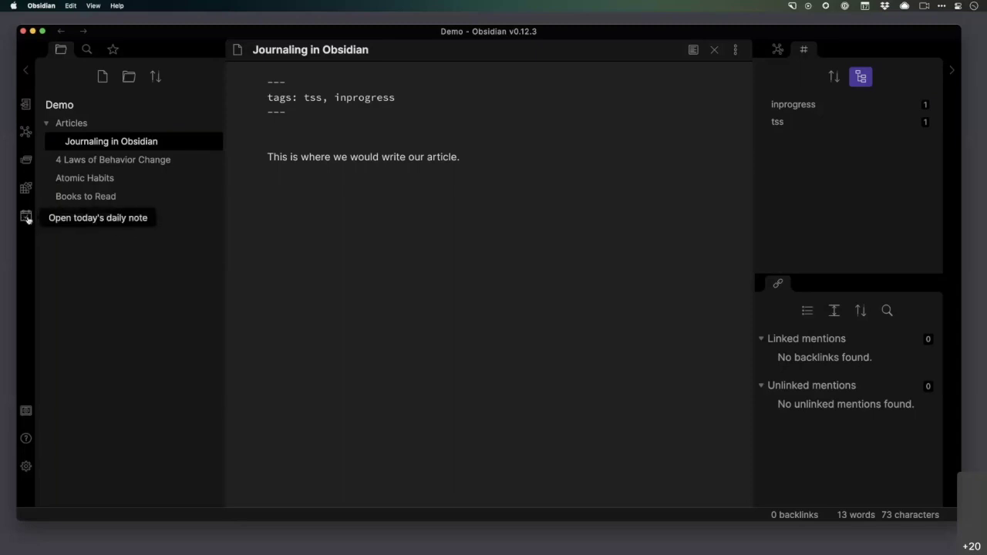
click(26, 217)
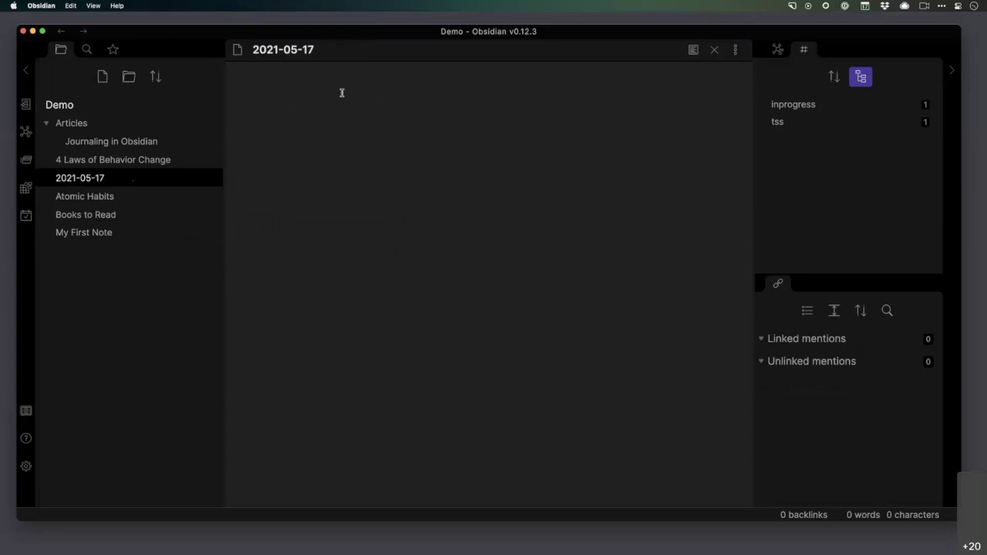
text(- [ )
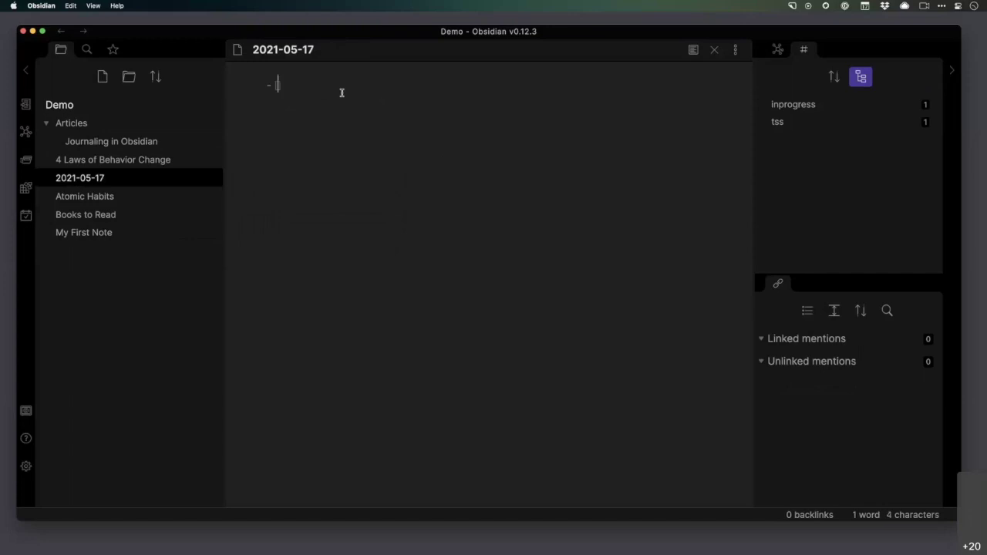
text(])
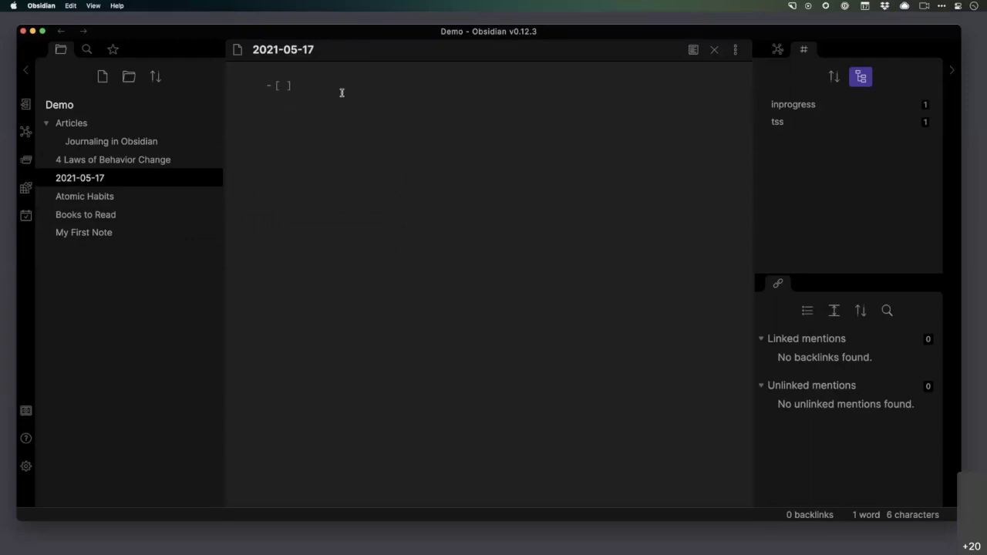
text(P)
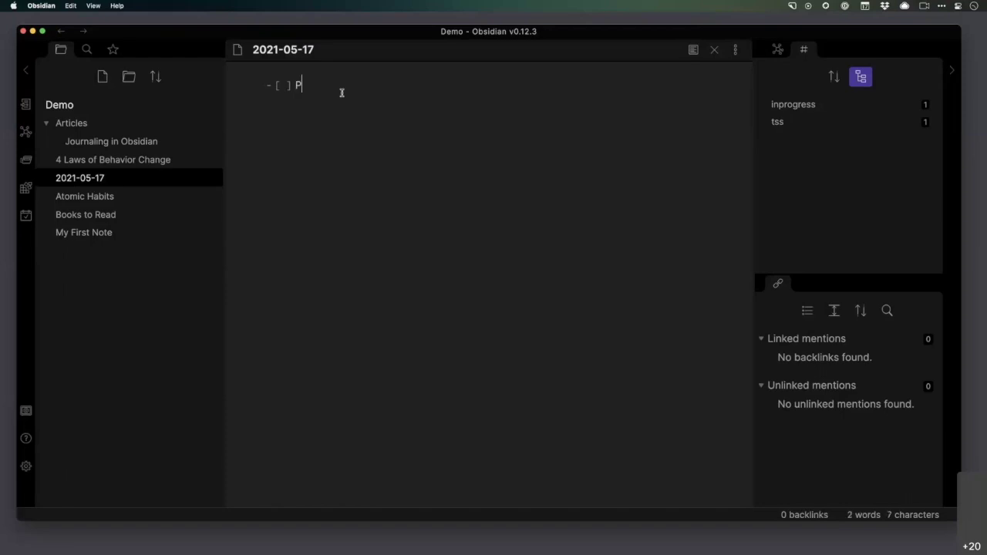
text(resent )
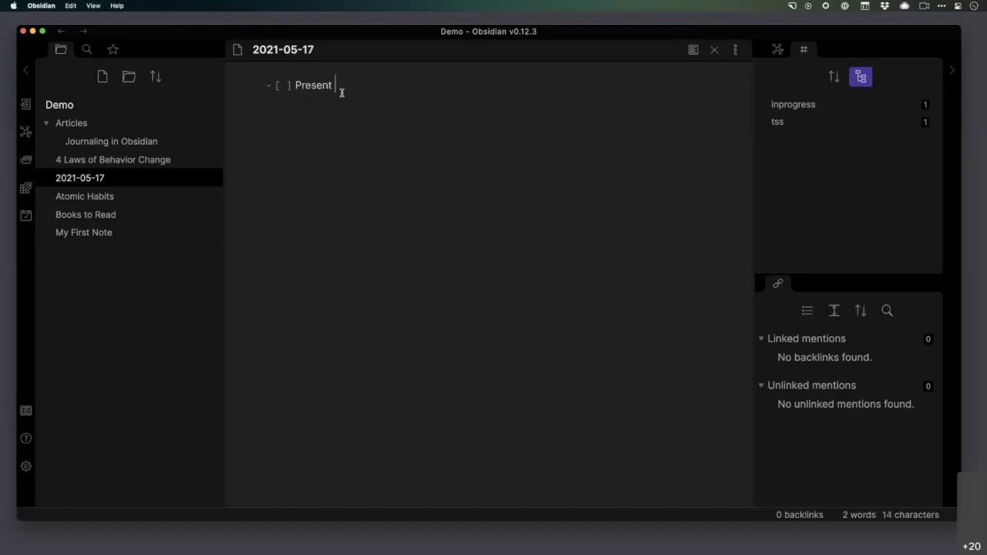
text(for the SVMUG)
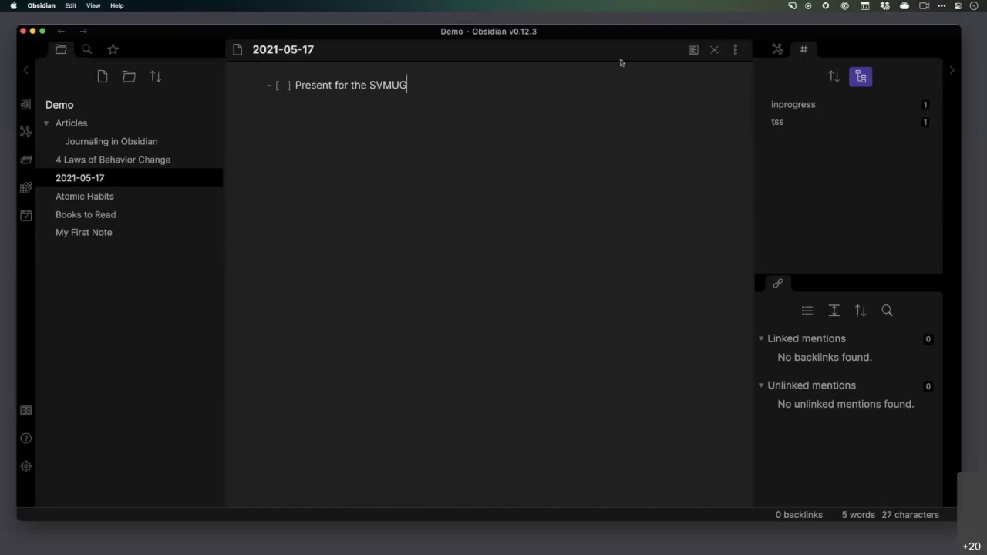
Step: Mark the "Present for the SVMUG" task as complete in preview mode and return the note to editing
click(692, 49)
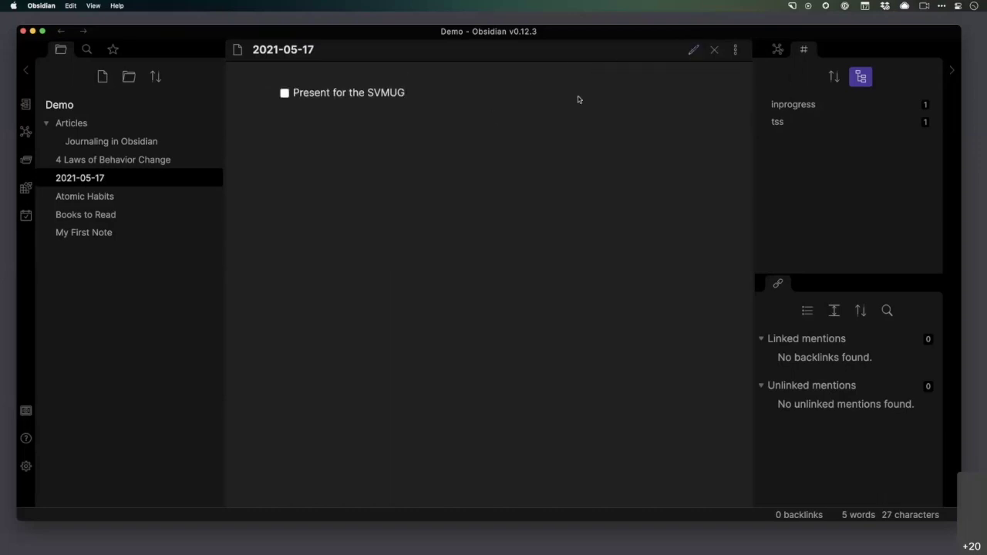
click(284, 93)
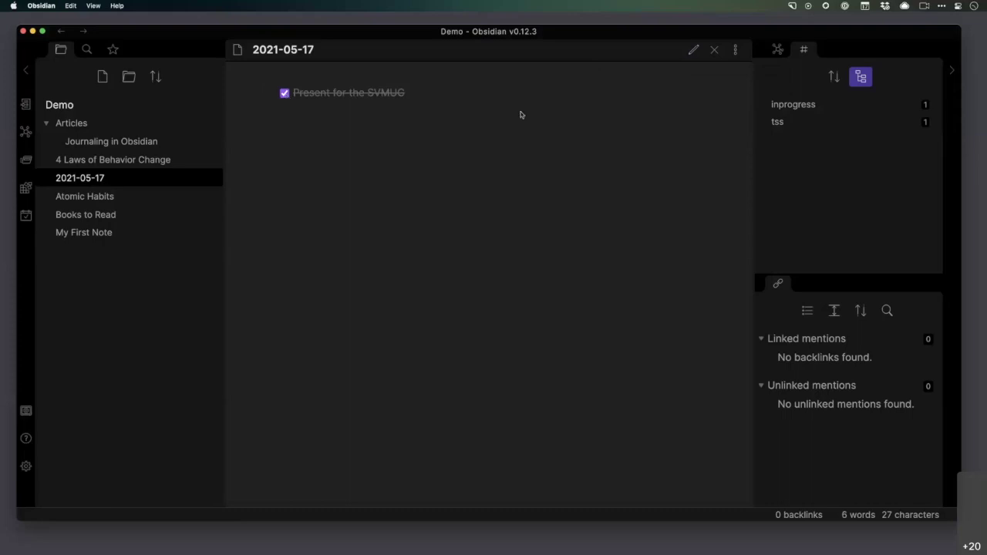
click(694, 50)
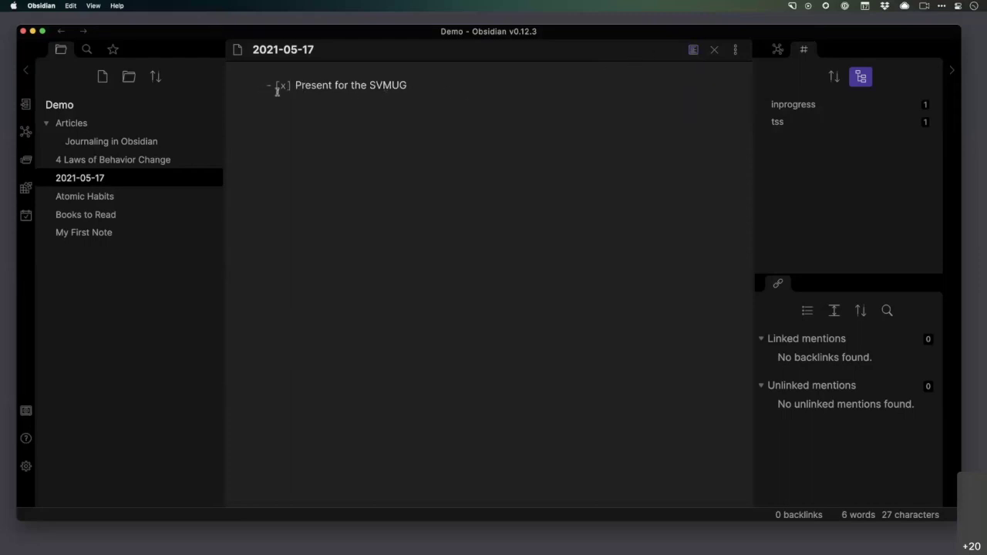
Step: Add the level-two heading "Journal Entries" below the completed task, separated by a blank line
click(472, 87)
key(Return)
key(Return)
text(## )
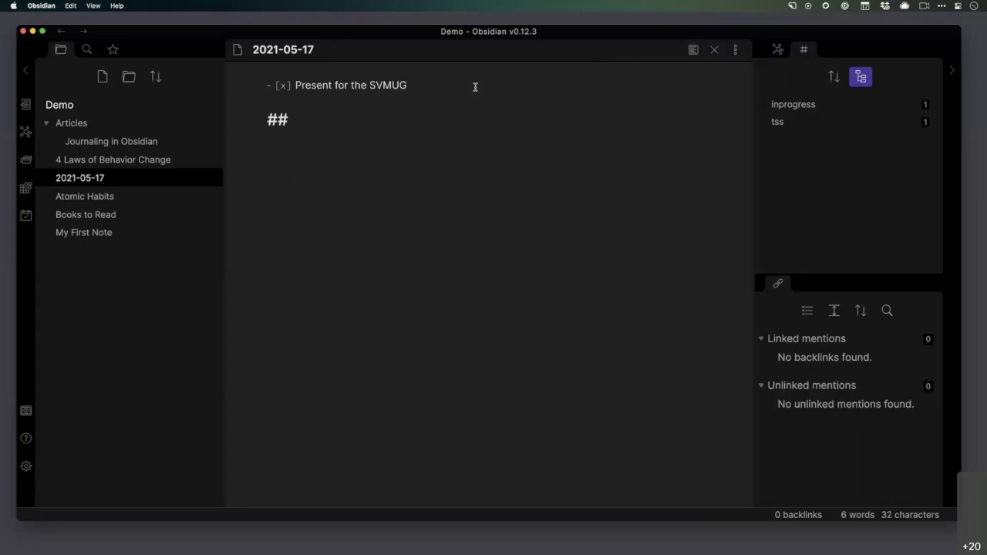
text(Journal Entries)
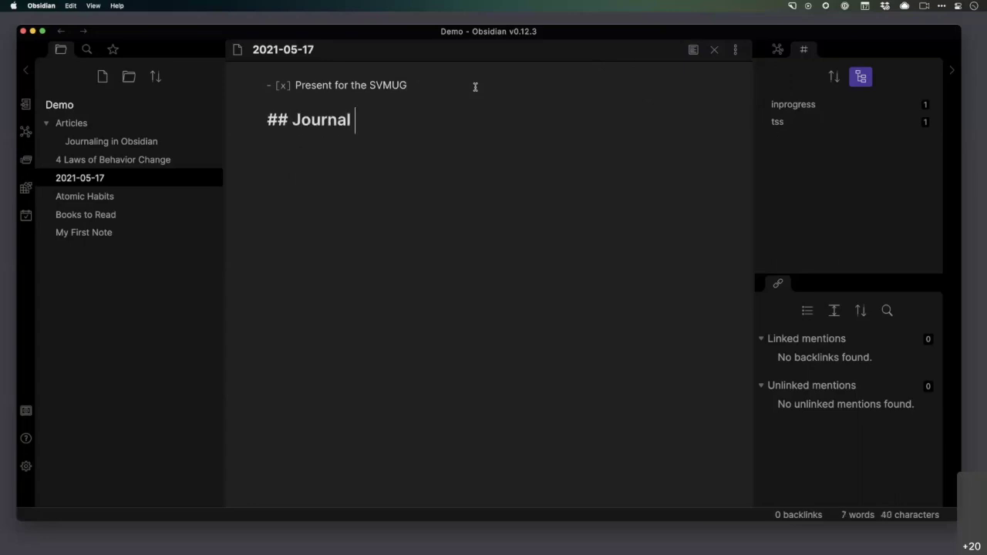
Step: Add a bullet under Journal Entries reading "Recorded MacVoices with", followed by a wiki link of the host's full name and the tag #journal/entry
key(Return)
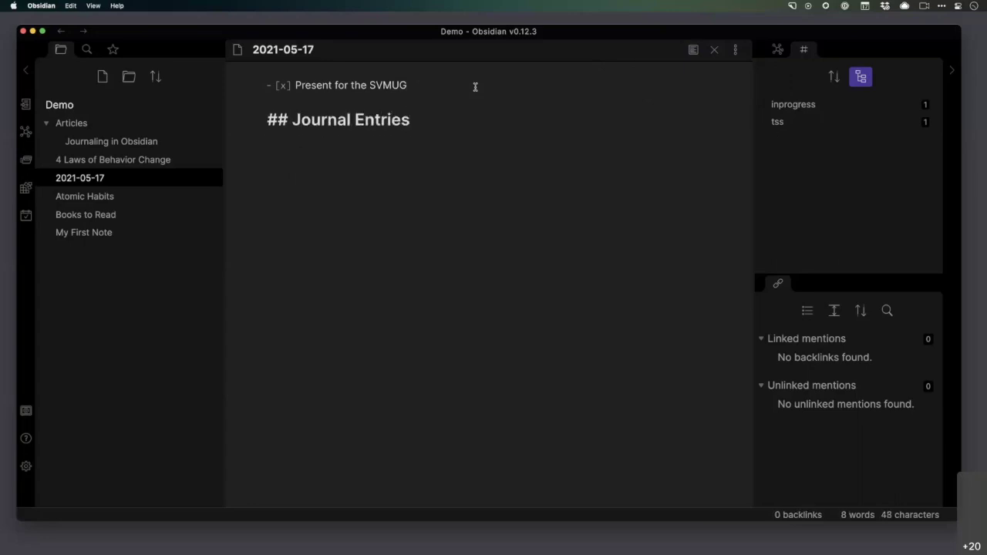
text(-)
text(Recorded MacVoices with [[C)
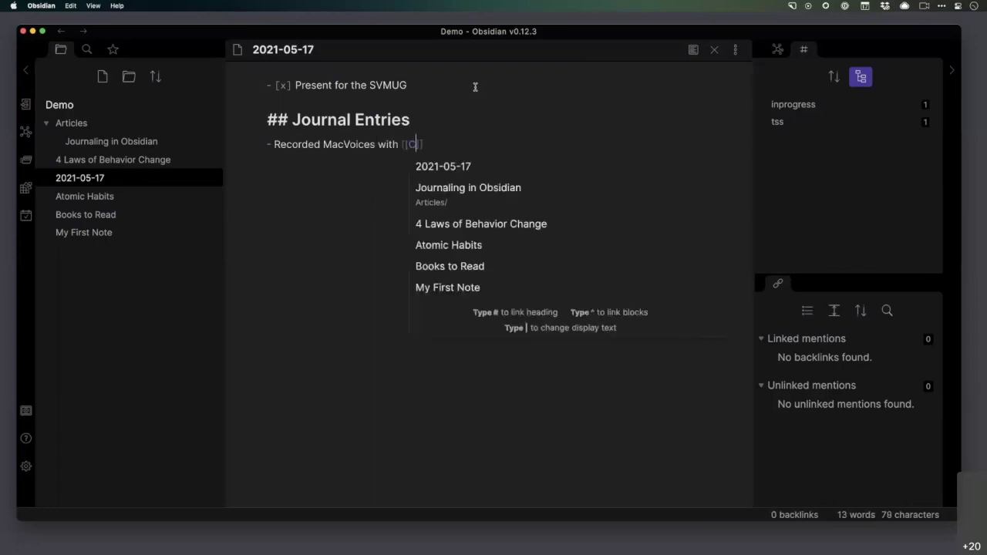
text(huck Joiner)
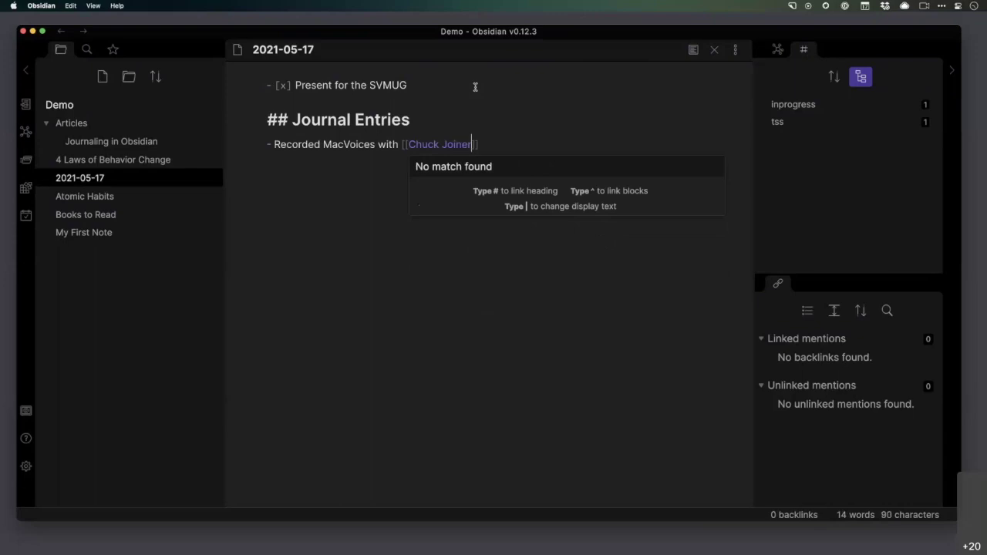
key(Right)
key(Right)
text(. )
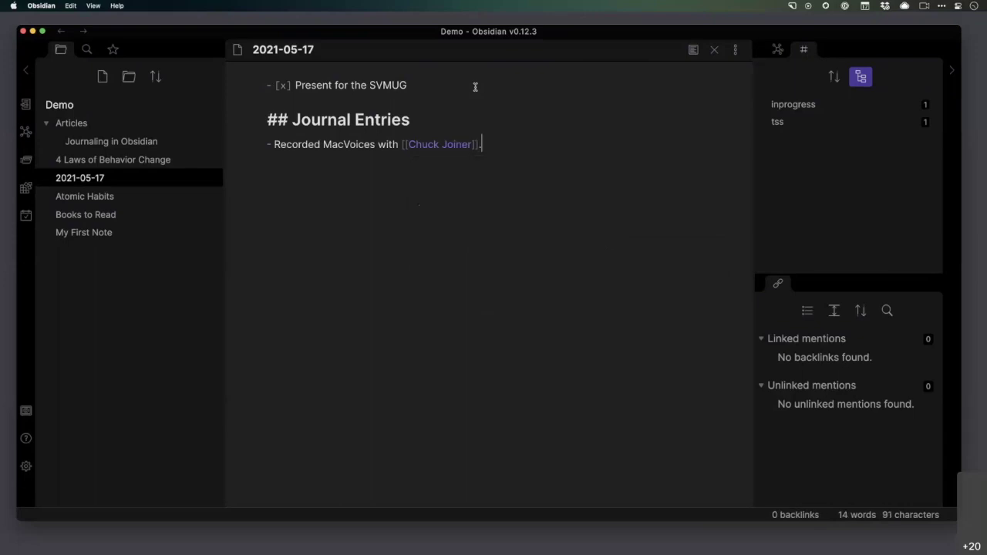
text(#)
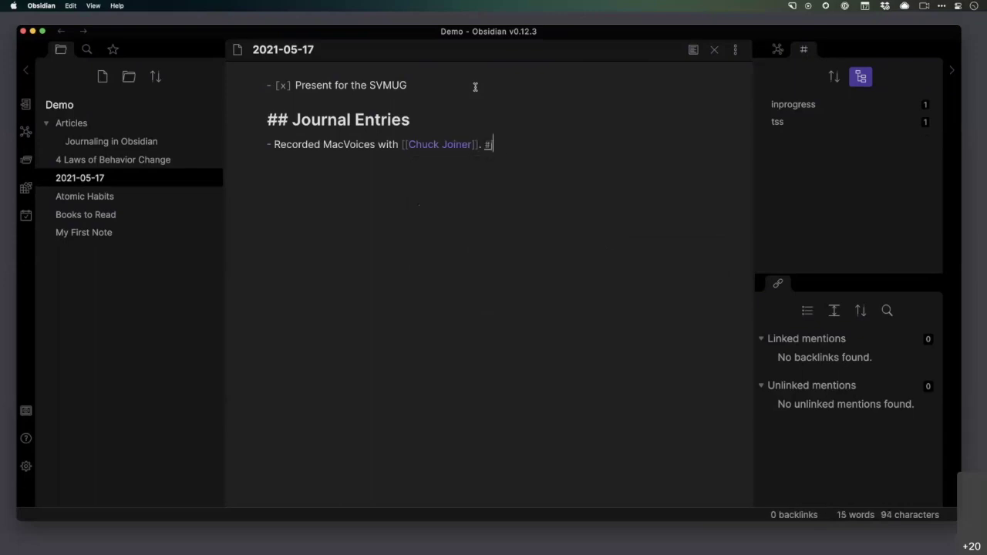
text(journal/entry)
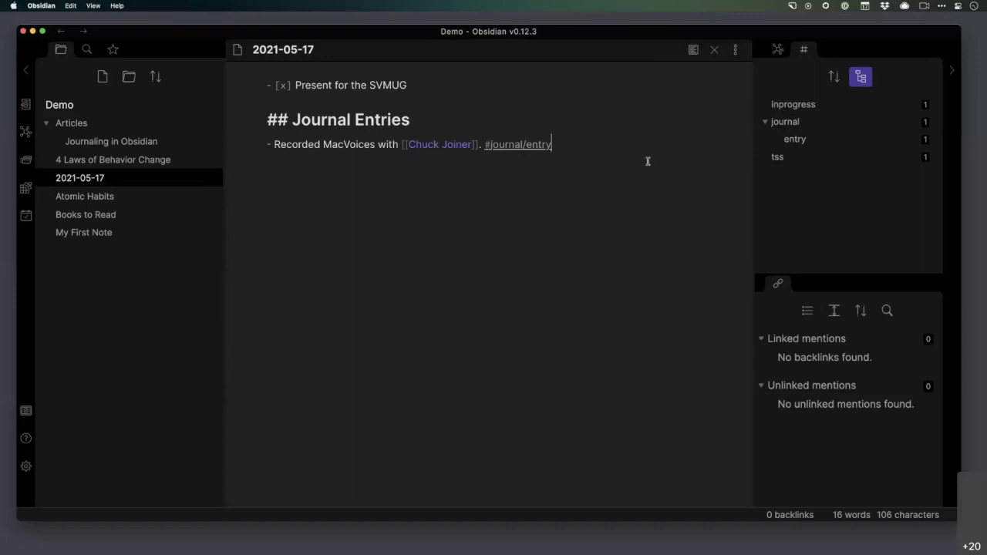
Step: Add the level-two heading "Gratitude" below the journal entry bullet, separated by a blank line
key(Return)
key(Return)
text(## )
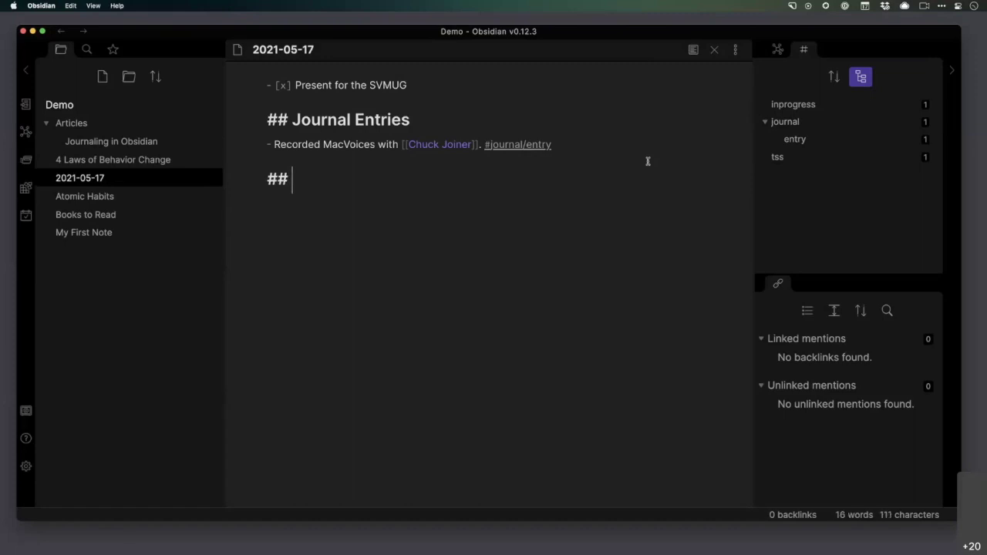
text(Gratitude)
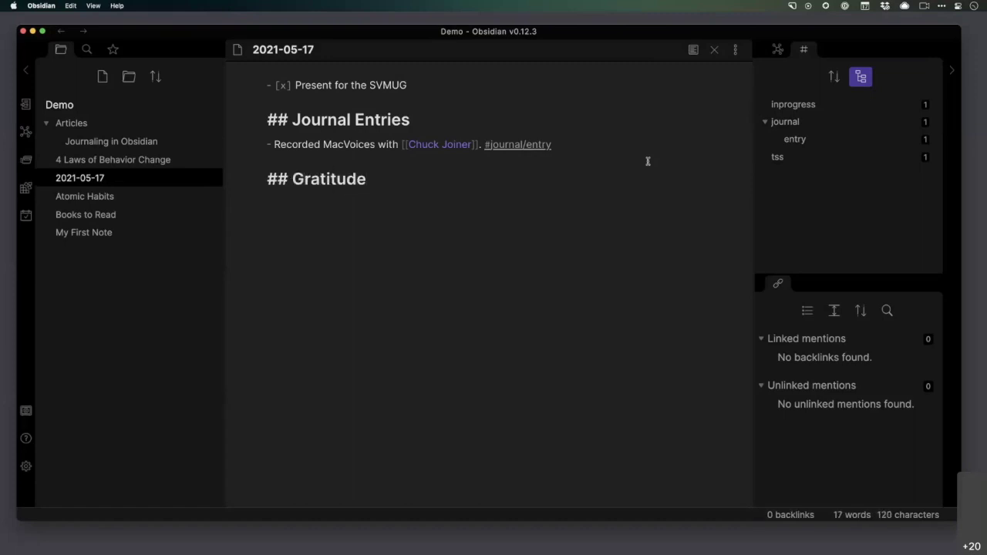
Step: Add the bullet "Thankful I'm feeling better after my second COVID shot." under Gratitude, tagged #journal/gratitude
key(Return)
text(- Thankfu)
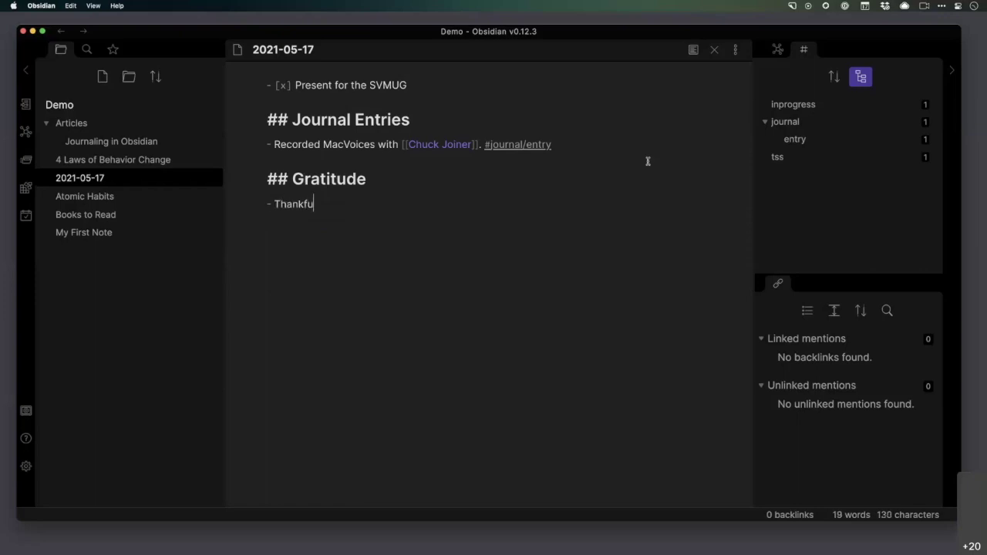
text(l I'm feeling be)
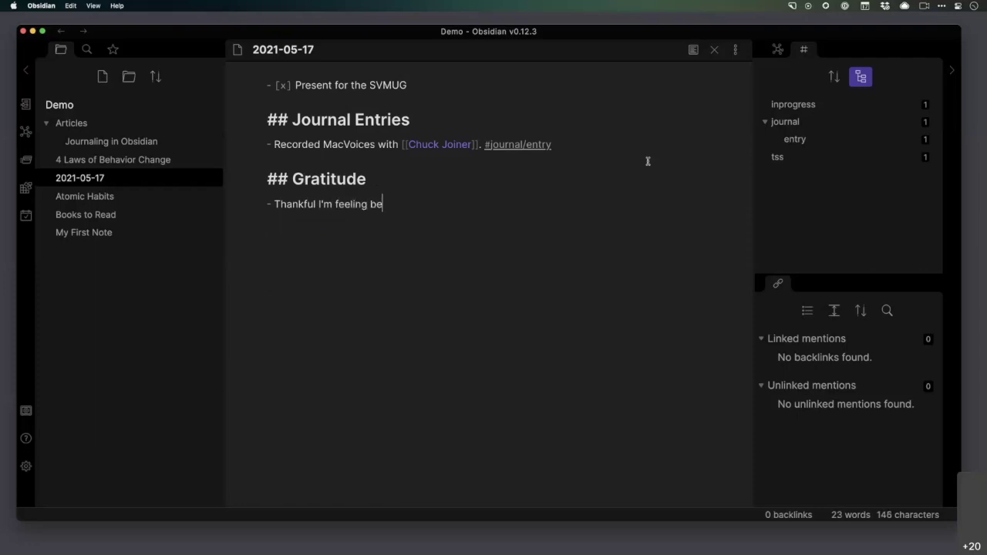
text(tter after my se)
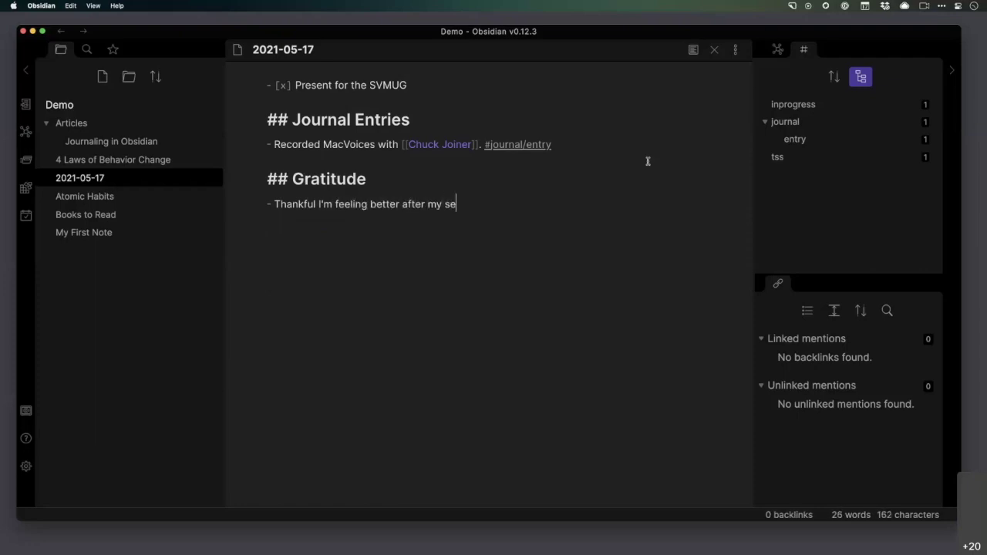
text(cond COVID )
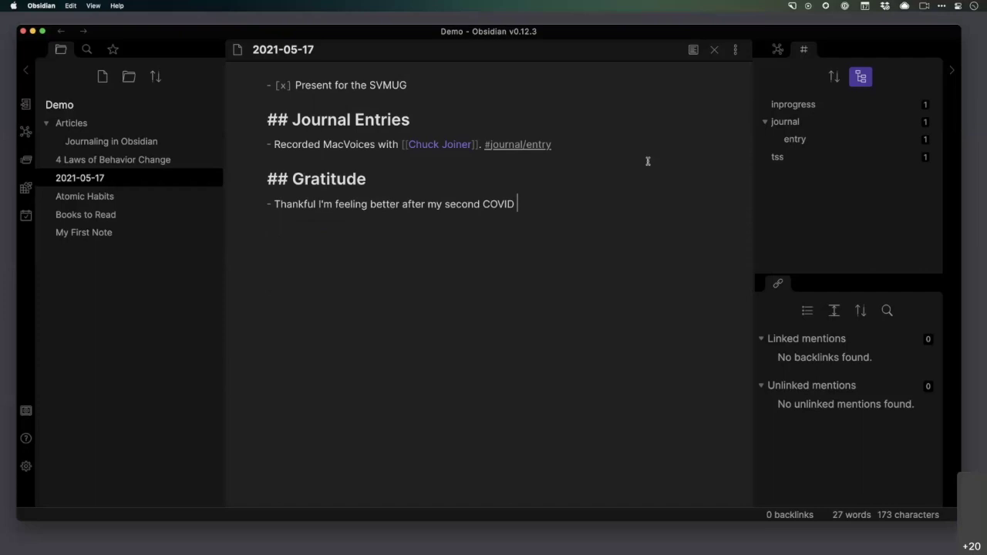
text(shot. #)
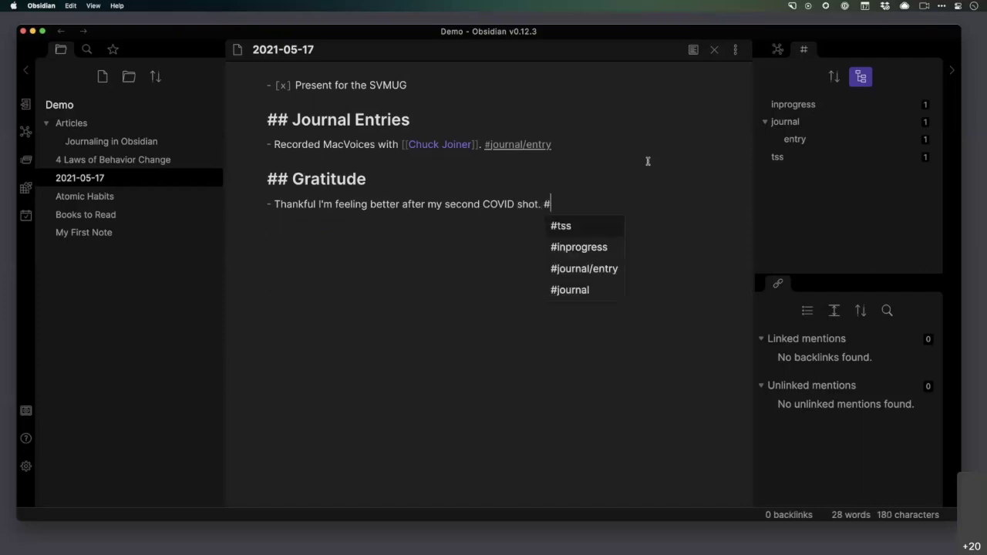
text(journal/grat)
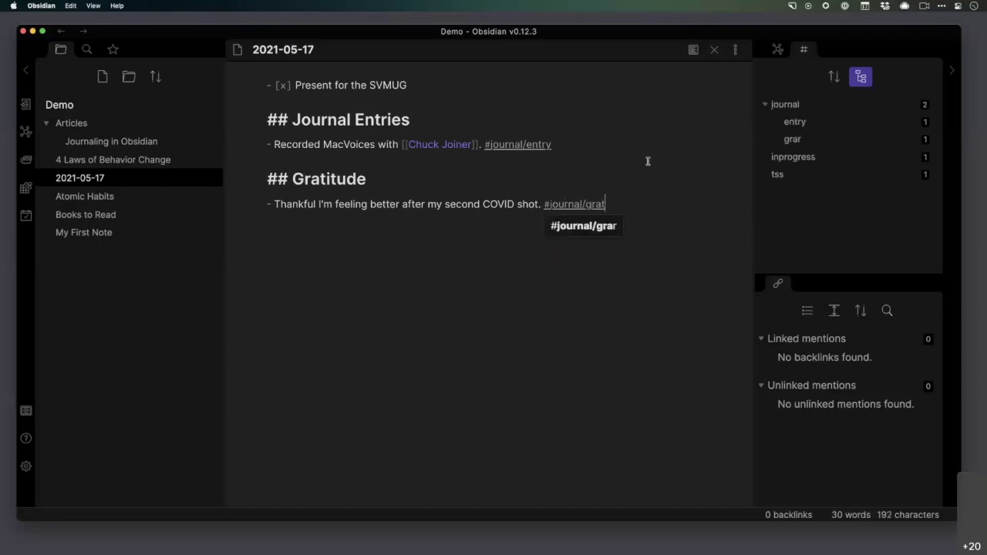
text(itude)
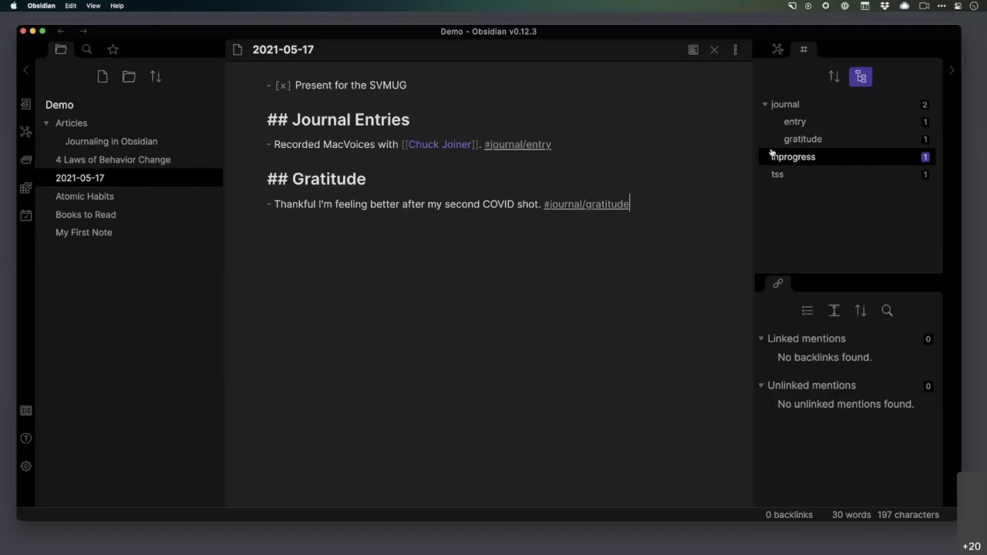
Step: Add the unchecked task "Submit my article for SCO [[2021-05-18]]" below the SVMUG task
click(432, 84)
key(Return)
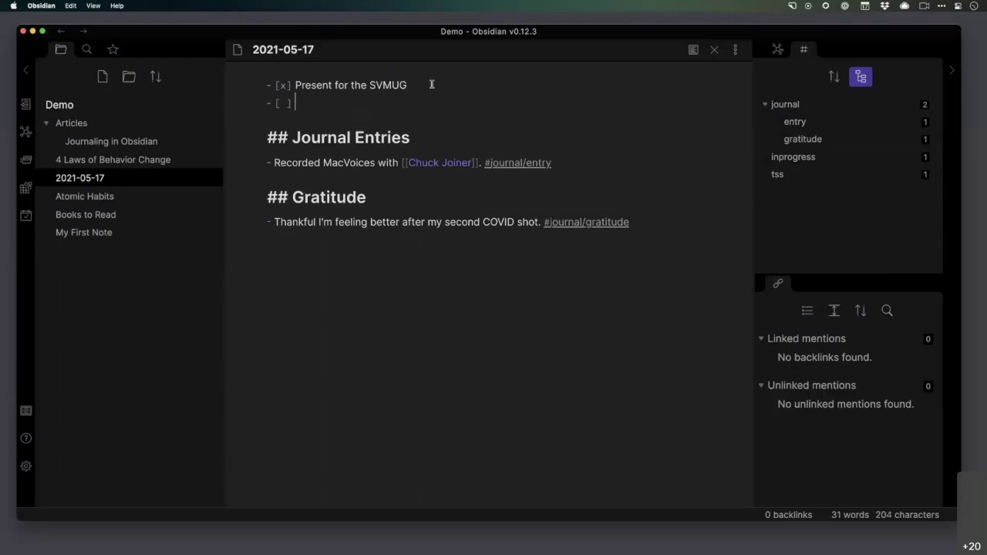
text(Submit my)
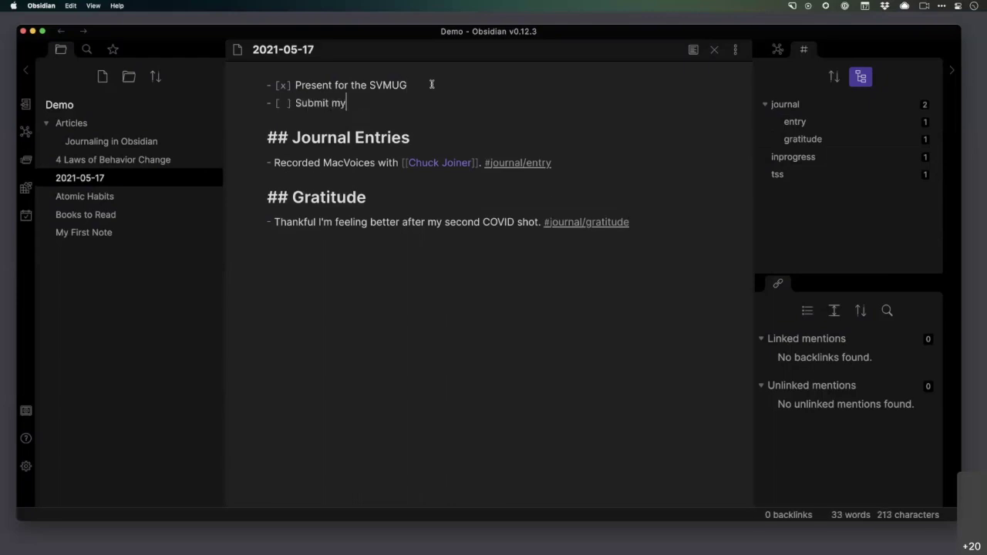
text( article for)
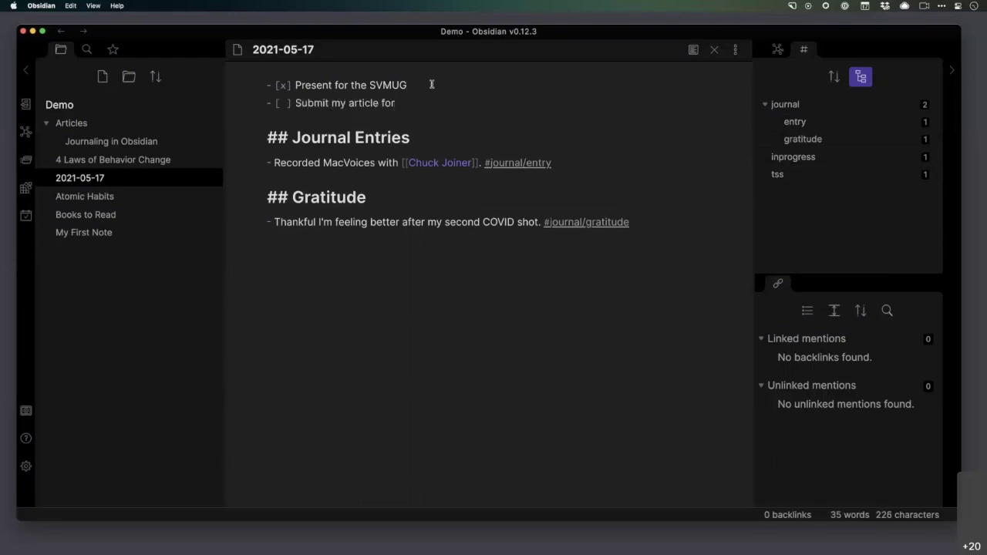
text( SCO)
text([[2021-05-18)
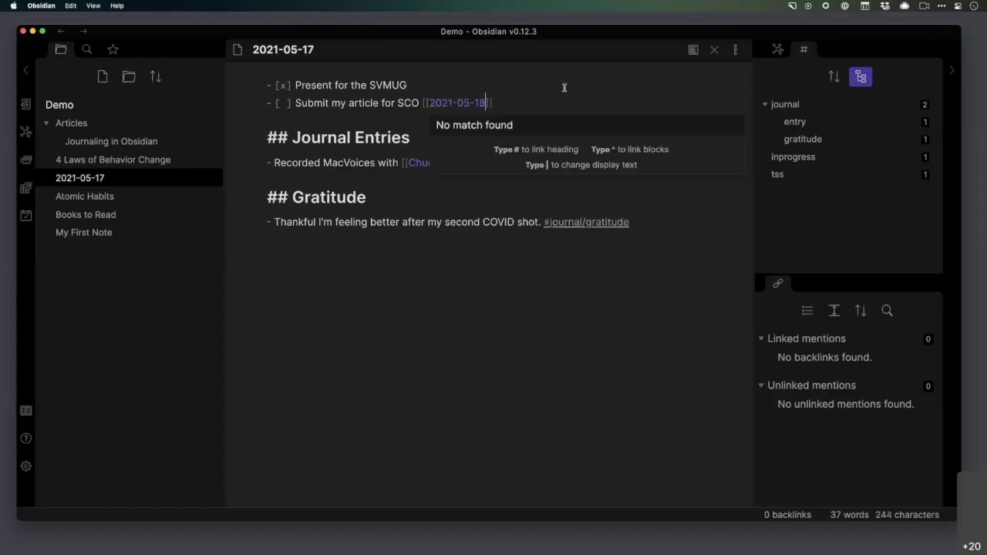
key(Right)
key(Right)
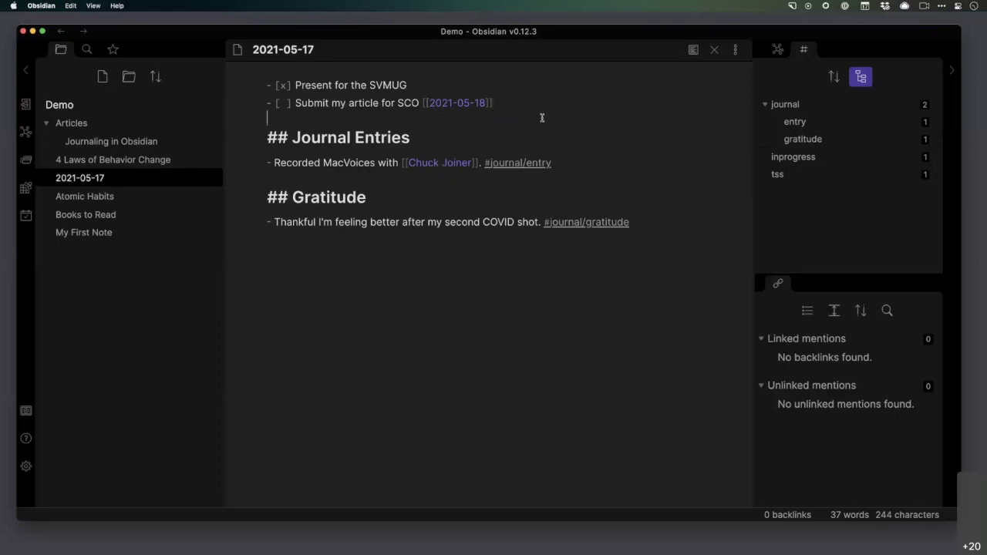
Step: Preview the daily note and follow its 2021-05-18 link to create that day's note
click(694, 49)
mouse_move(452, 113)
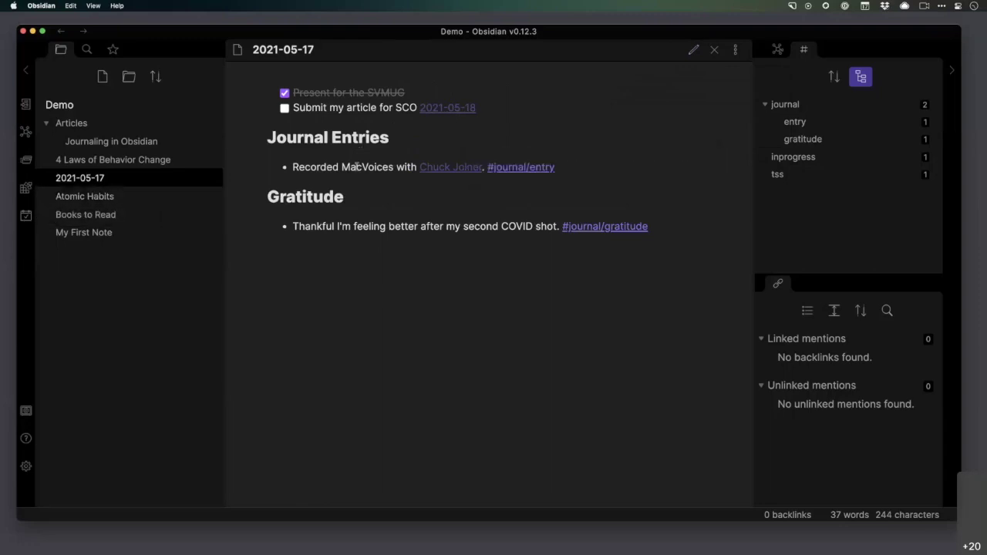
click(455, 112)
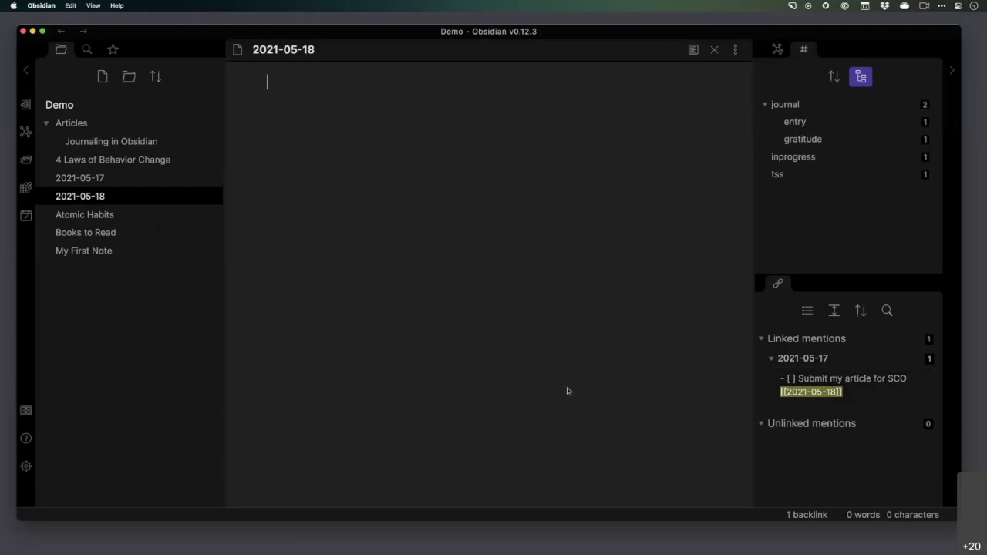
Step: Turn off Safe mode in the community plugin settings so that third-party plugins are allowed
click(26, 467)
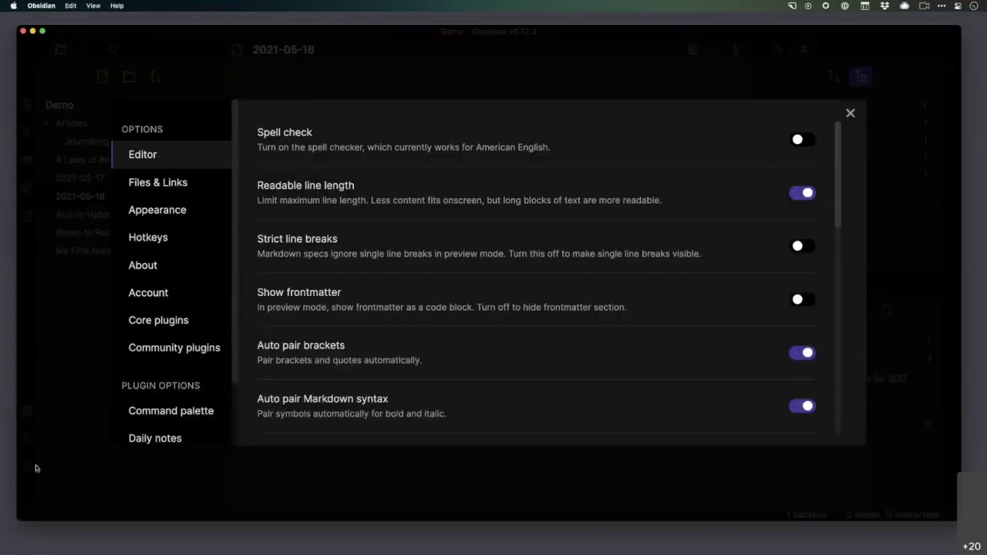
click(170, 347)
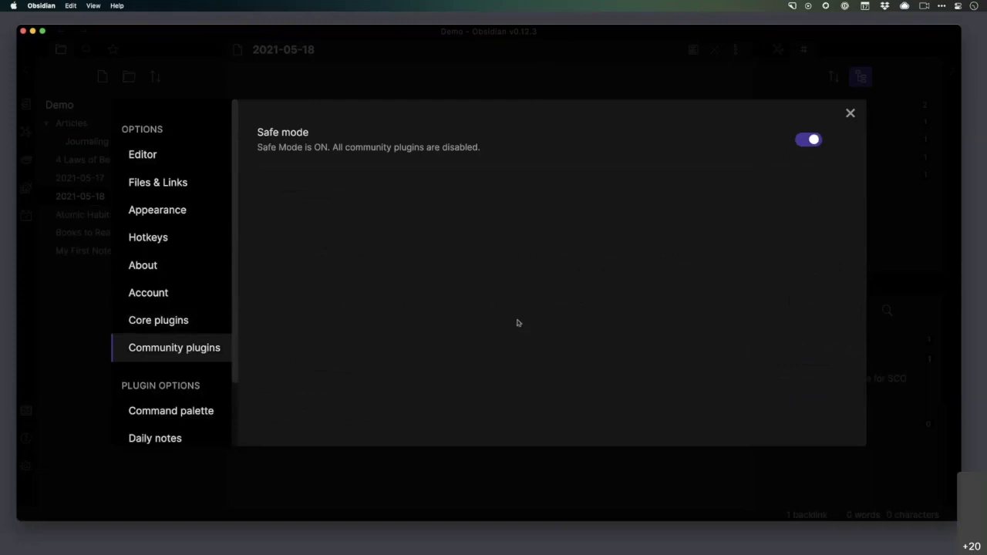
click(812, 140)
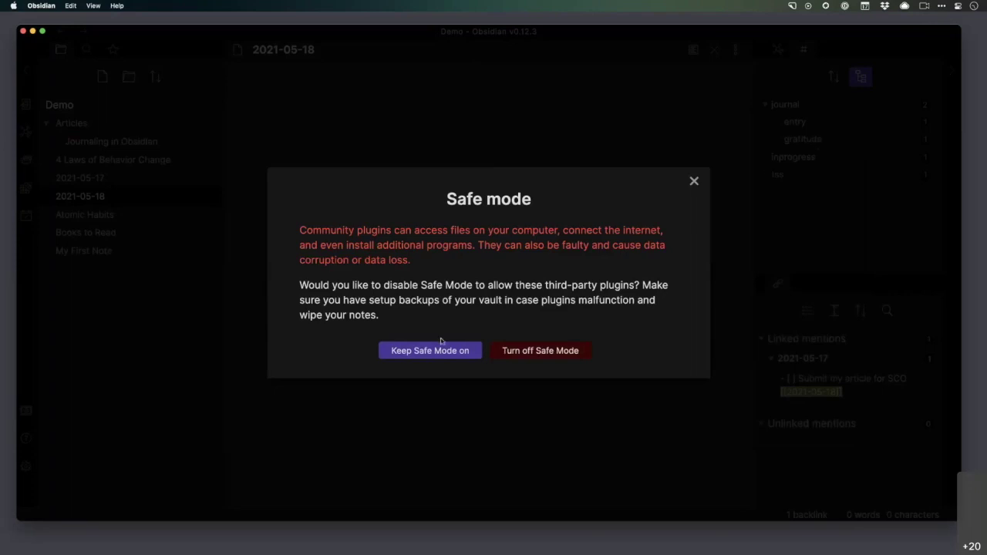
click(540, 350)
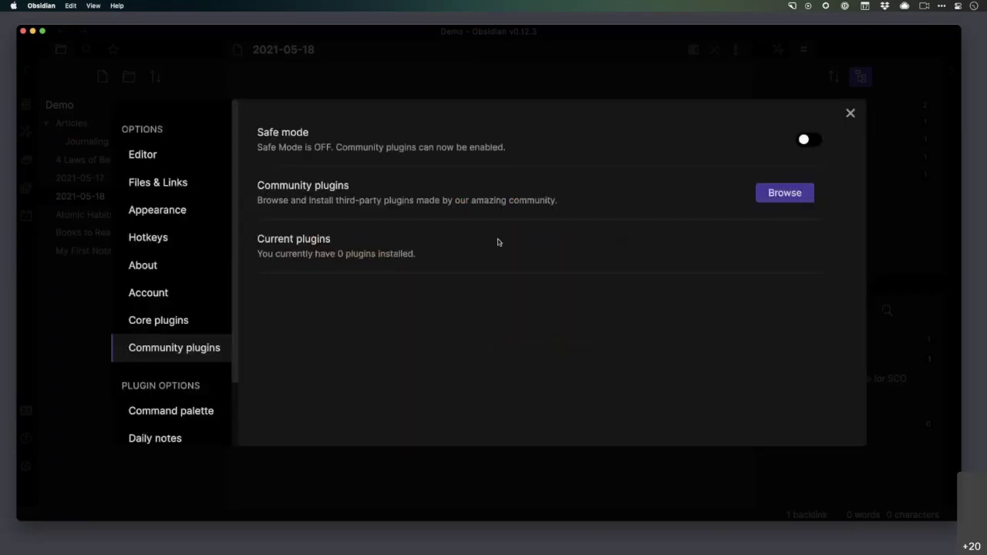
Step: Install the Calendar plugin from the community plugin library and enable it
click(801, 187)
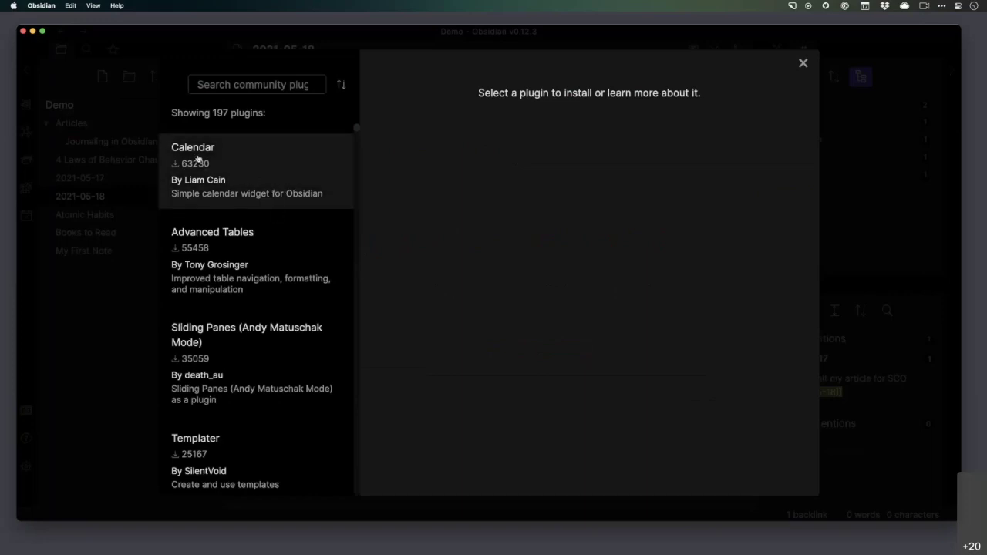
click(283, 166)
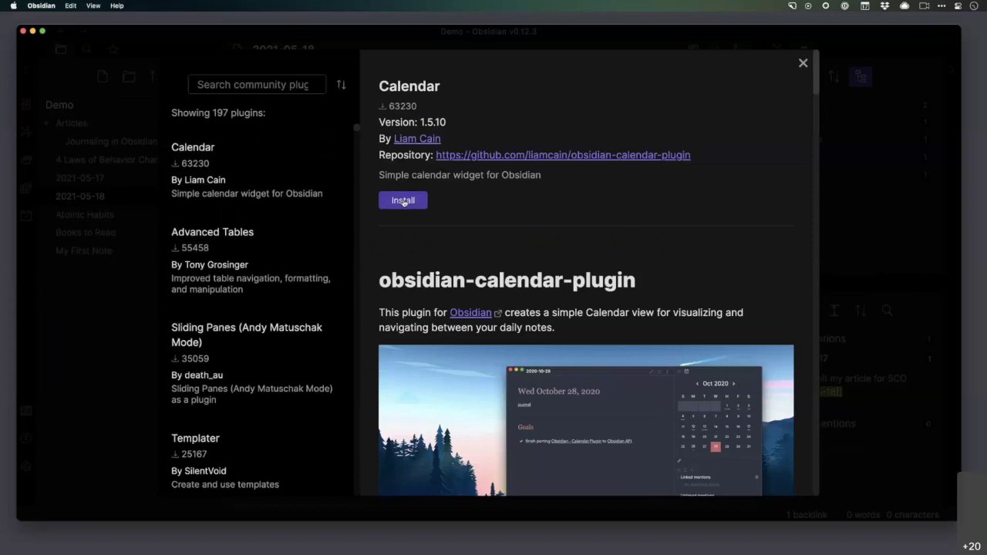
click(403, 200)
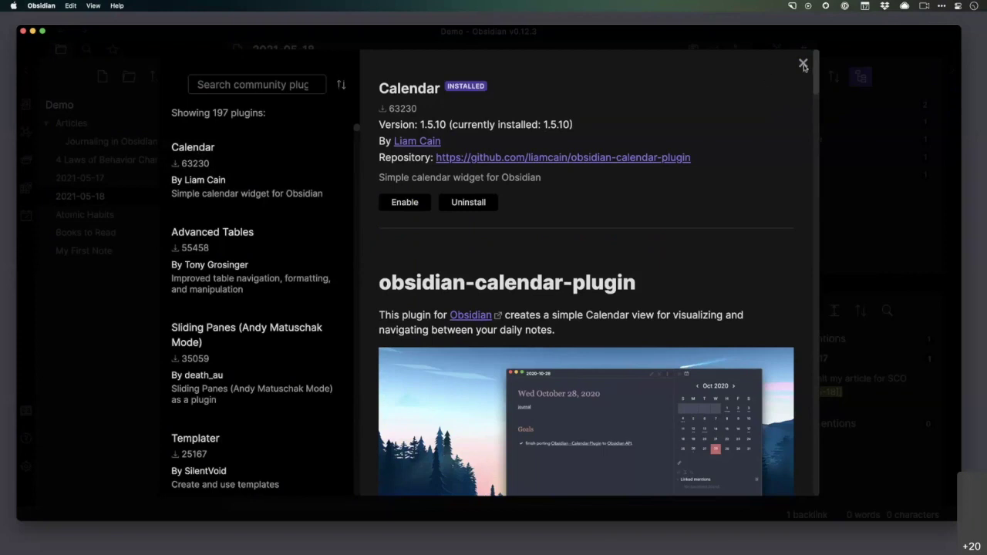
click(803, 64)
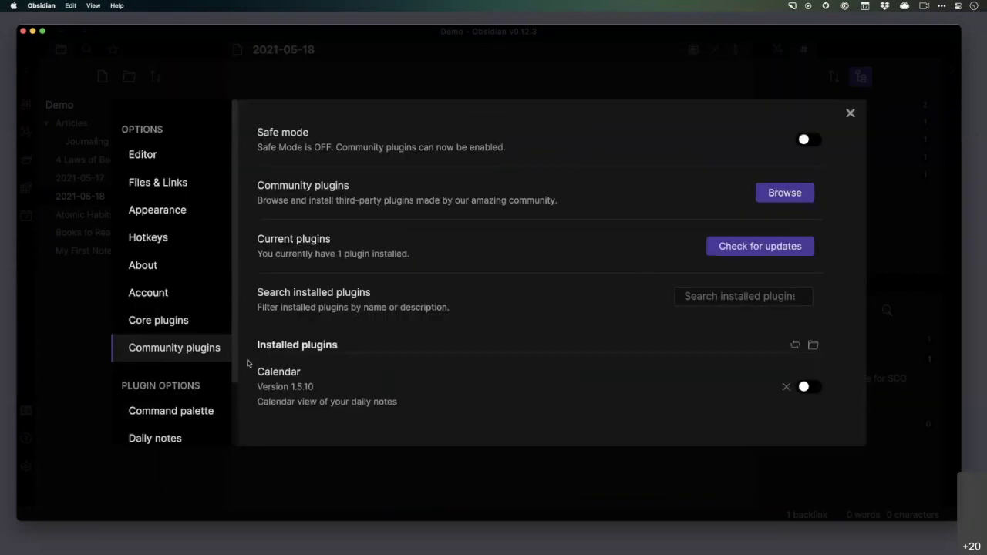
click(804, 388)
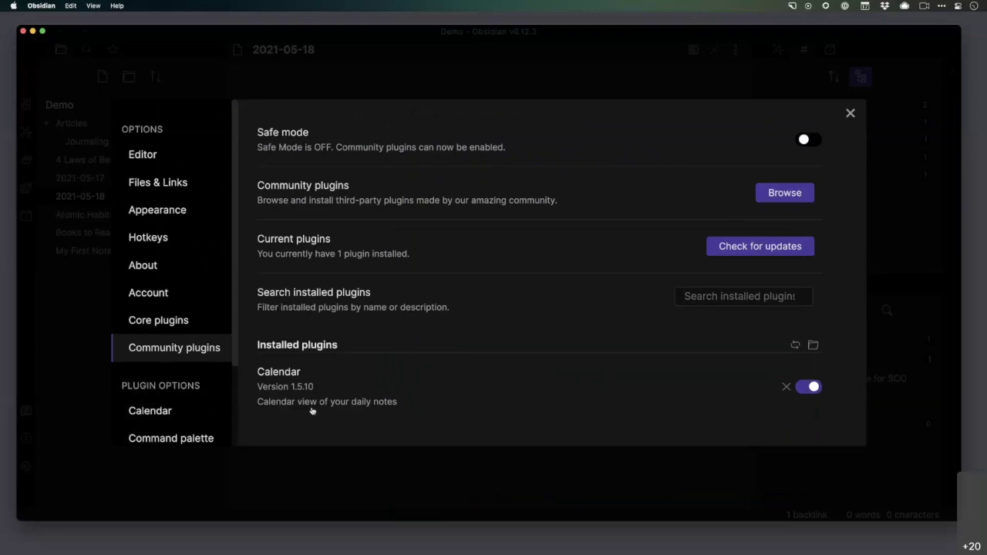
Step: Review the Calendar plugin's general and advanced settings without changing them, and leave the settings
scroll(188, 324, down, 3)
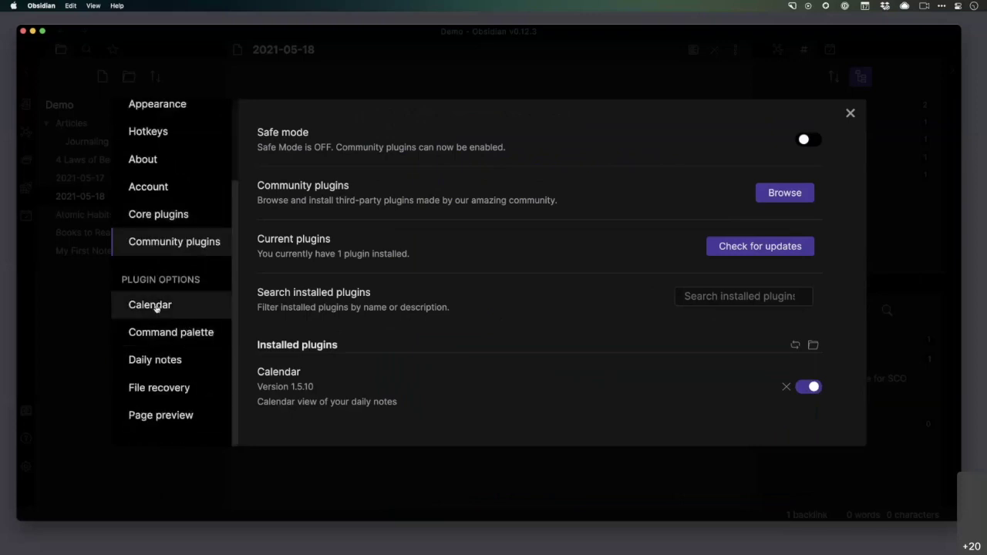
click(165, 307)
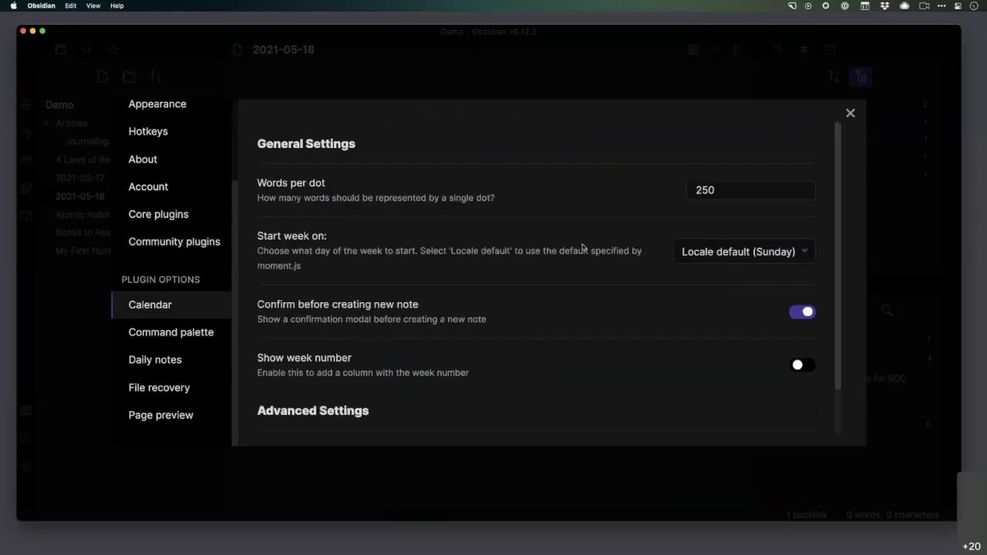
scroll(610, 276, down, 2)
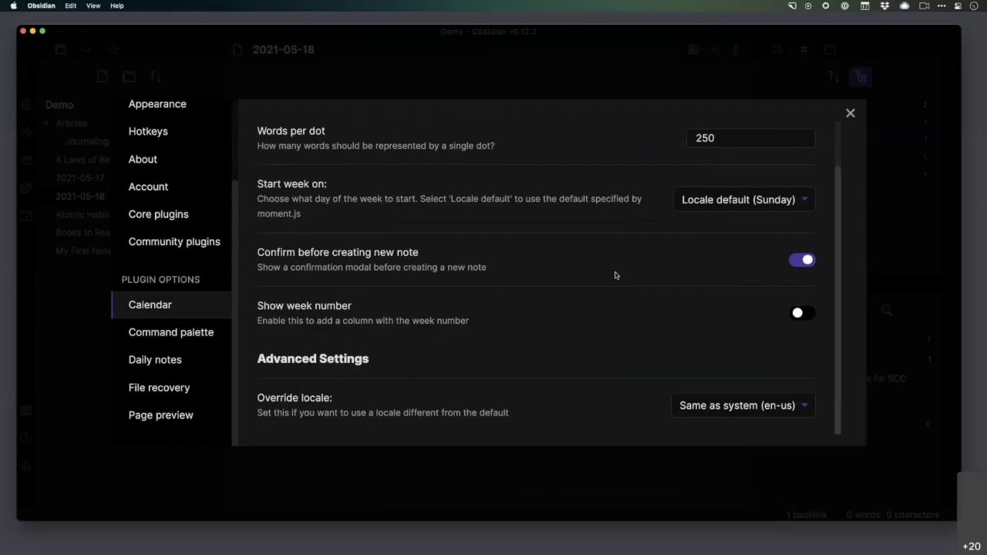
scroll(615, 275, up, 2)
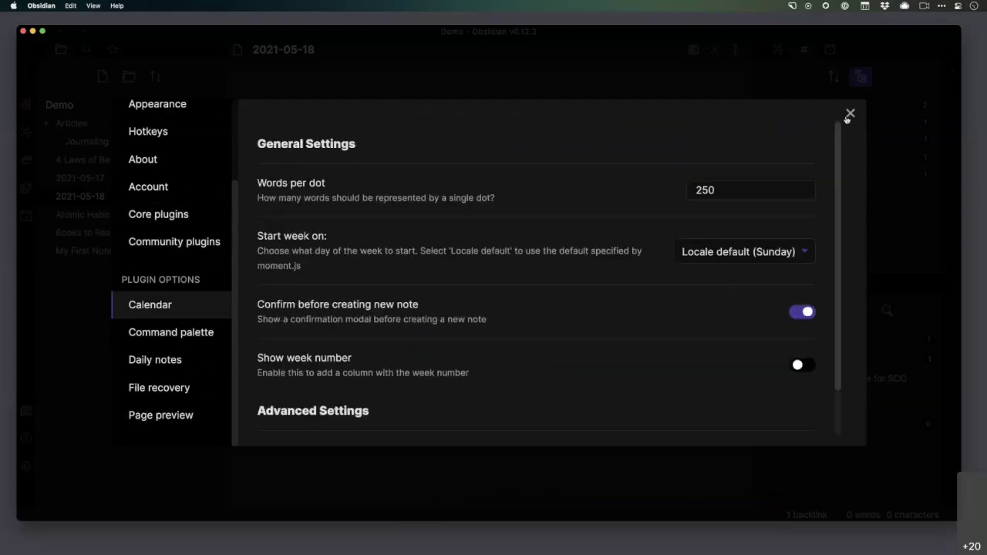
click(850, 115)
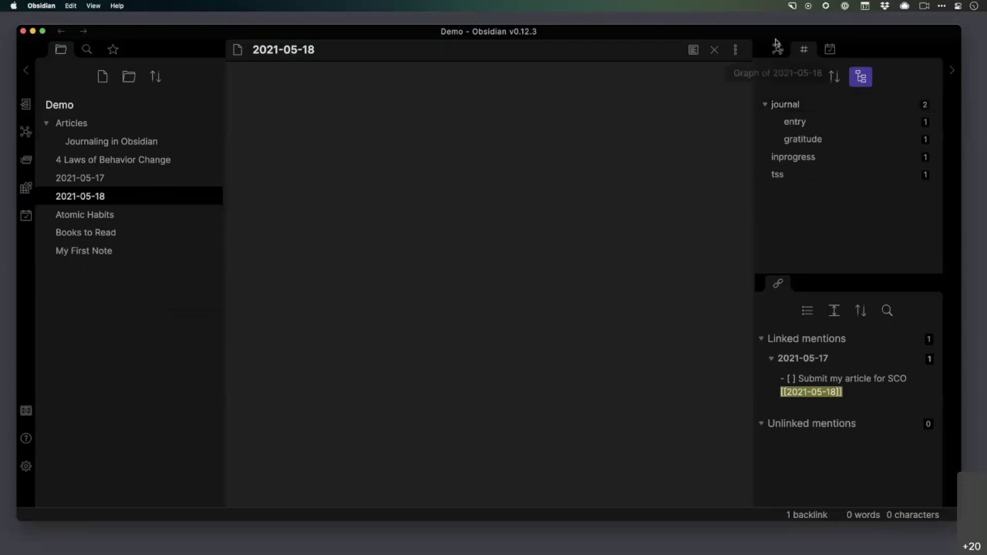
Step: Show the calendar view in the sidebar and open the daily note for May 18, 2021 from it
click(830, 49)
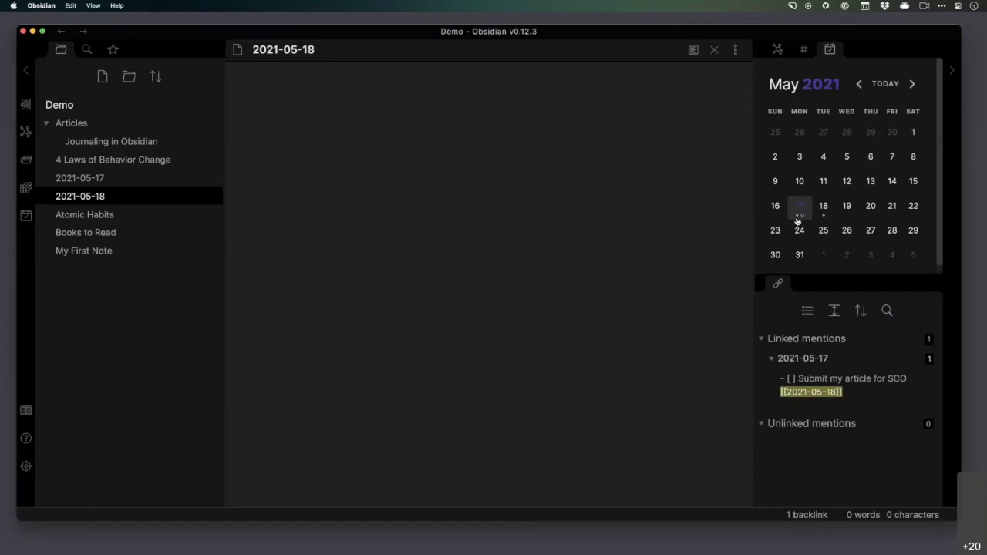
click(828, 211)
Step: Browse the community plugin library to see which other plugins are available, and leave the settings
click(25, 467)
click(191, 348)
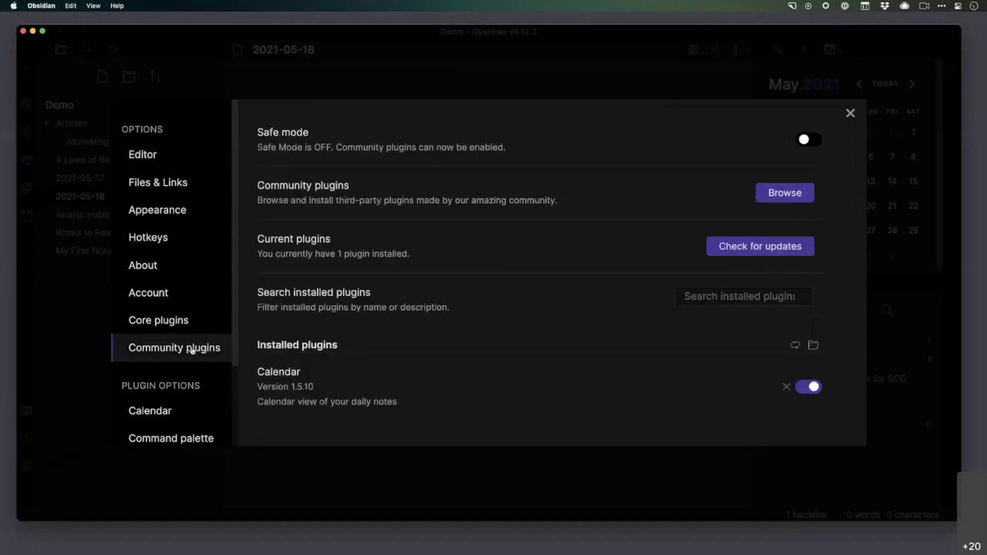
click(802, 194)
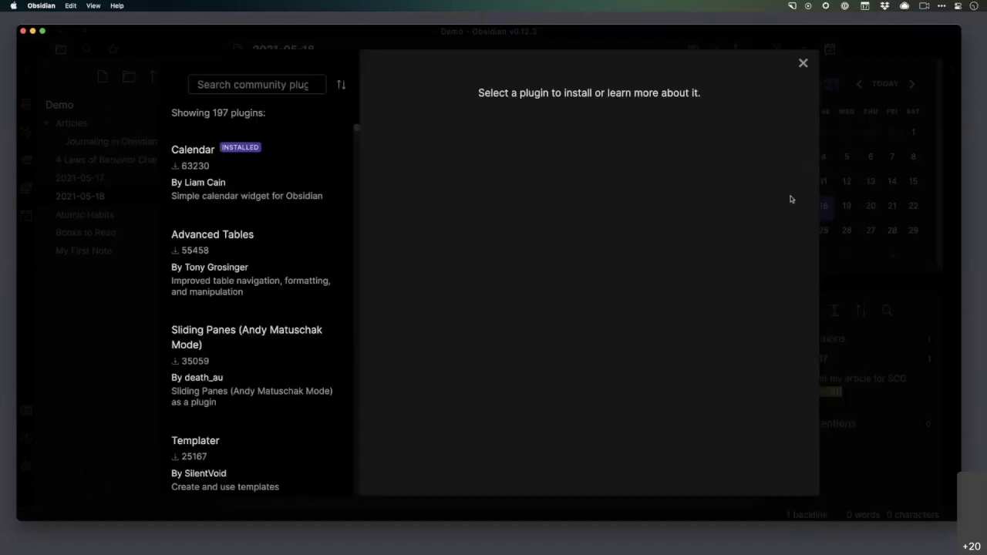
scroll(260, 249, down, 2)
scroll(260, 249, down, 3)
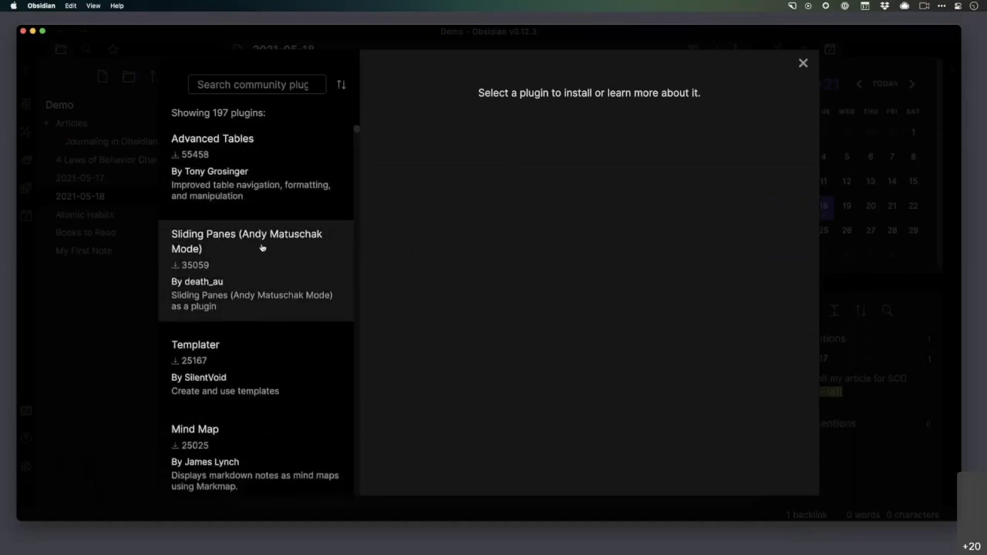
scroll(261, 248, down, 1)
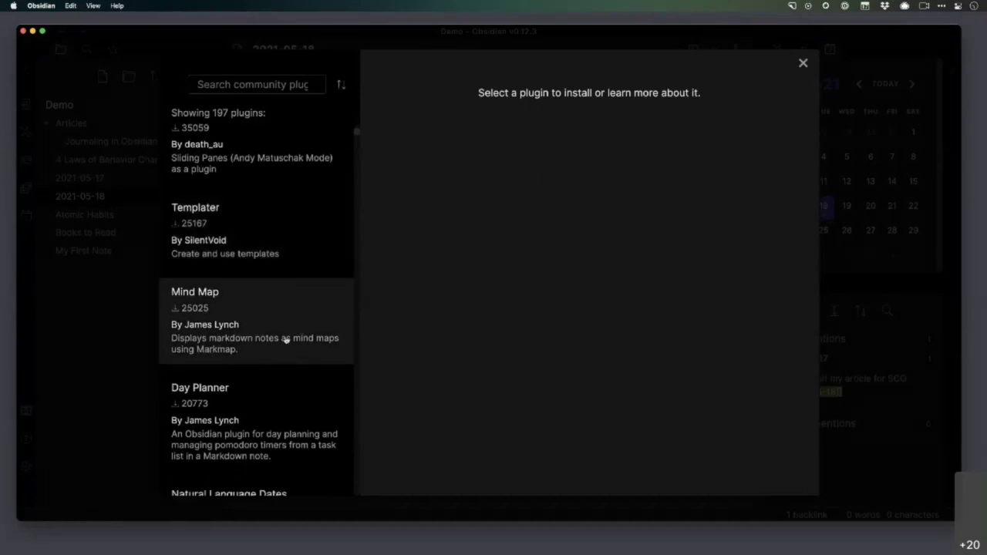
scroll(283, 338, down, 3)
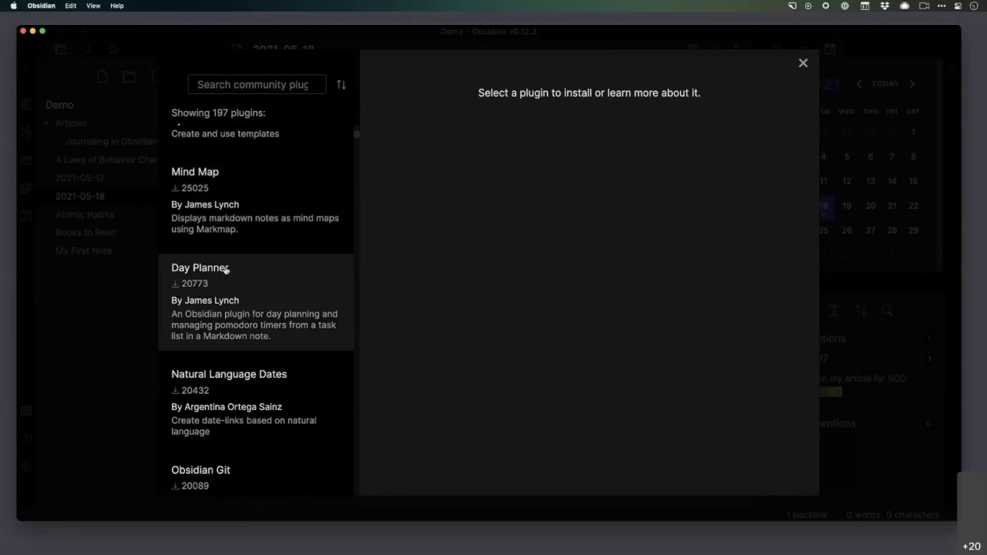
scroll(228, 269, down, 1)
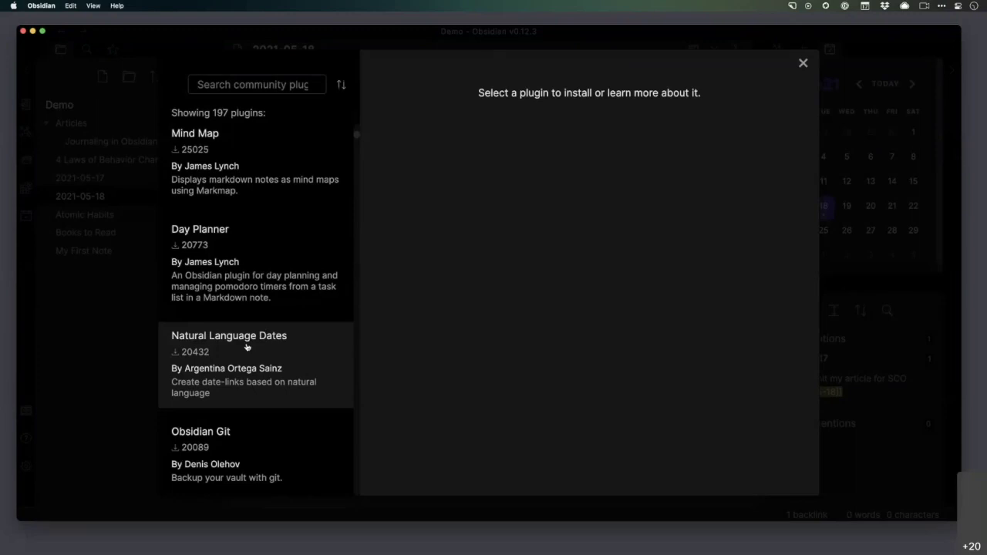
scroll(273, 278, down, 5)
scroll(271, 284, down, 3)
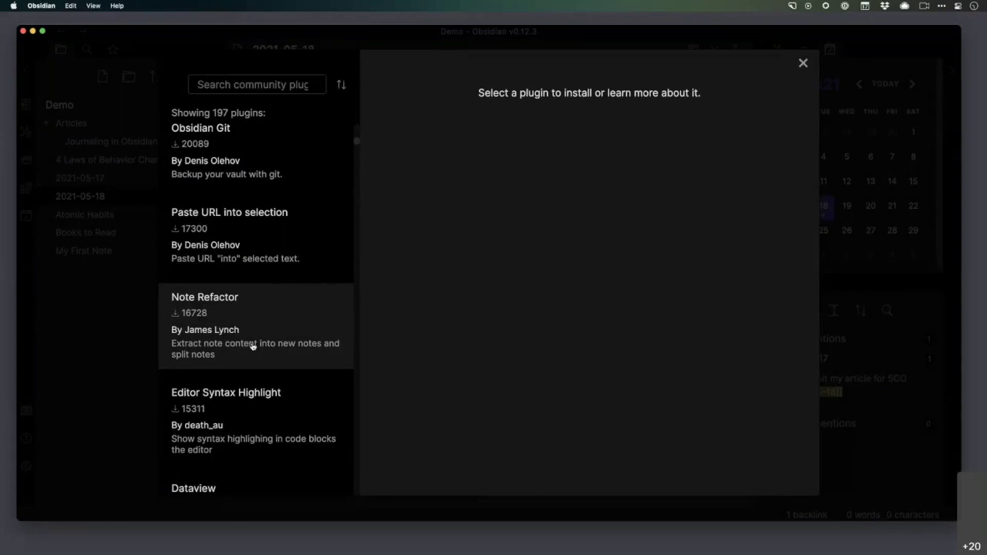
scroll(253, 346, down, 5)
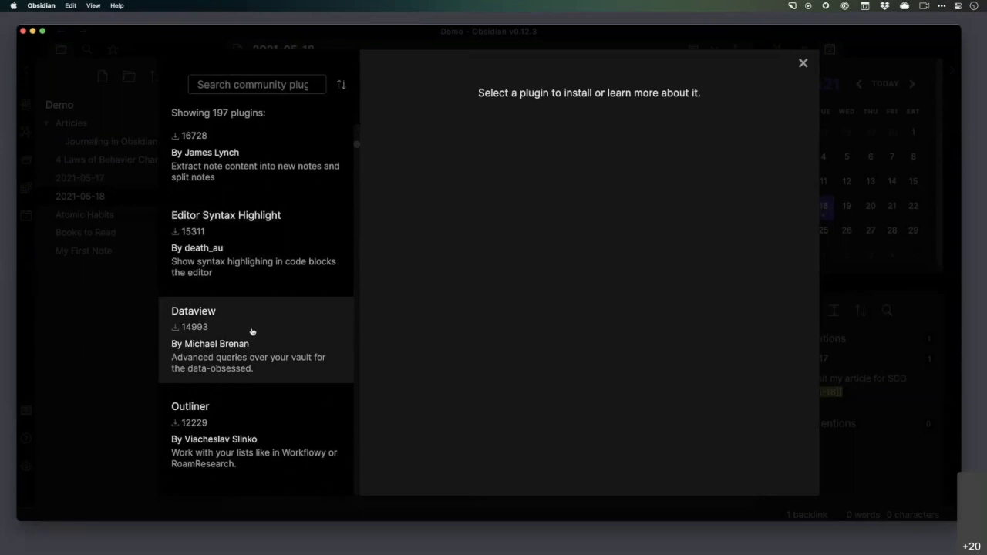
scroll(252, 329, down, 5)
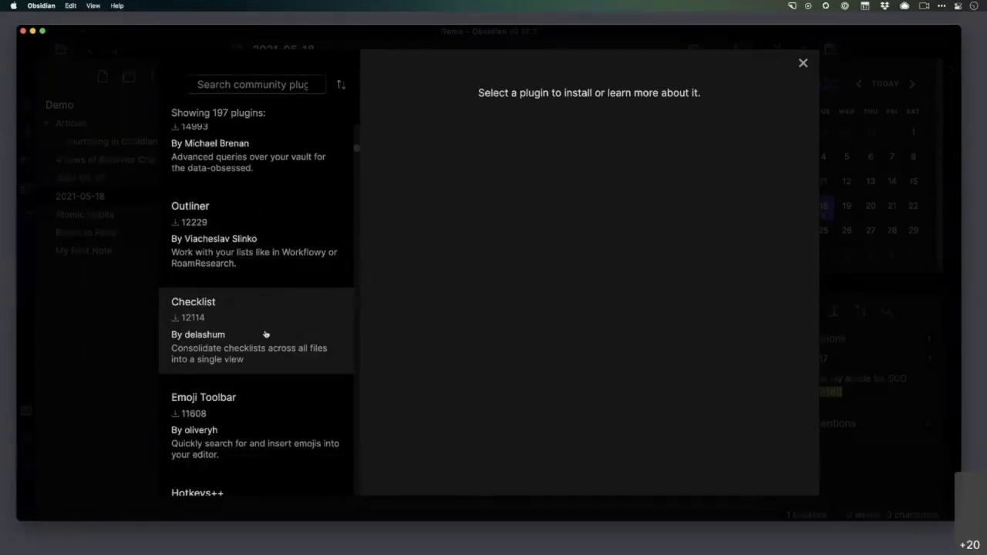
click(803, 63)
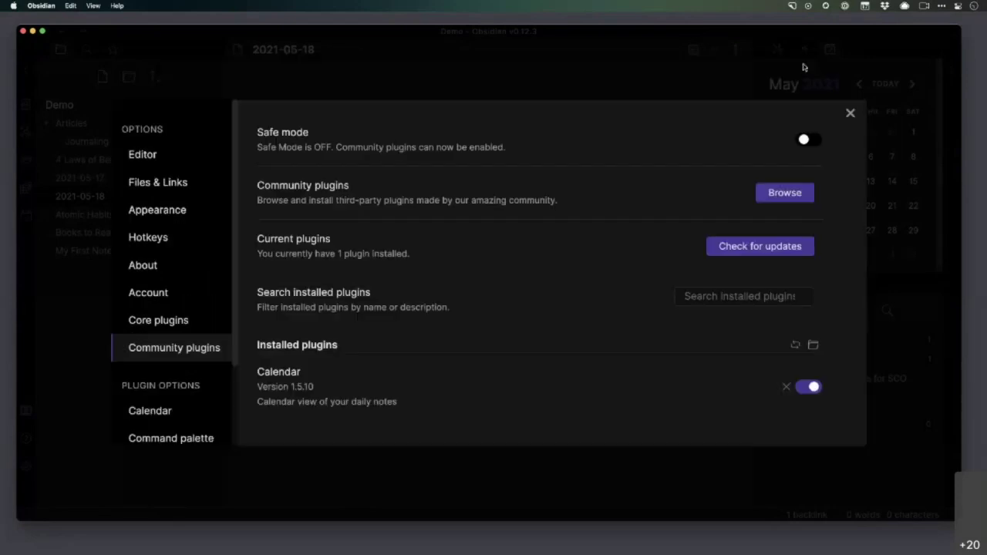
click(851, 114)
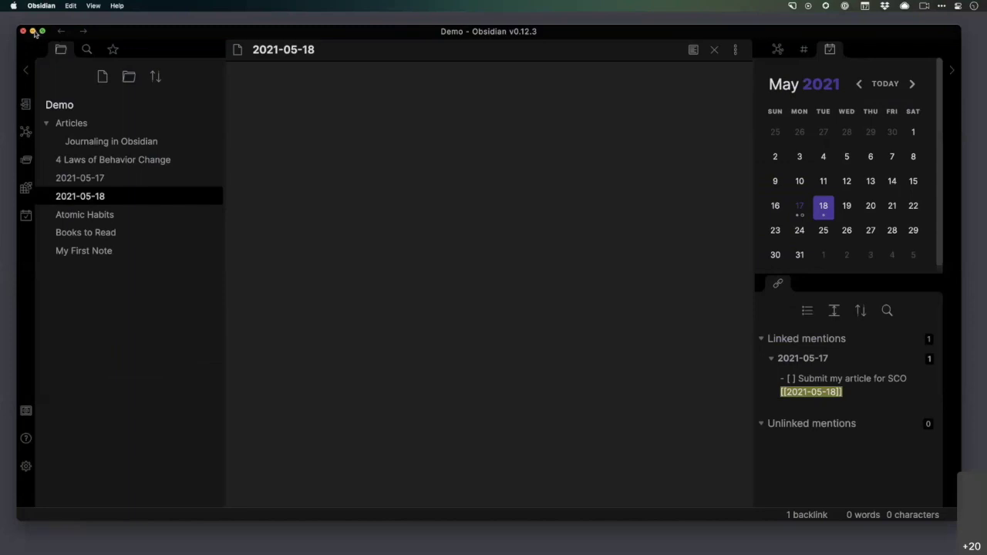
Step: Switch to the Notes vault window, open the Articles Kanban note and collapse the sidebar beside the board
mouse_move(669, 545)
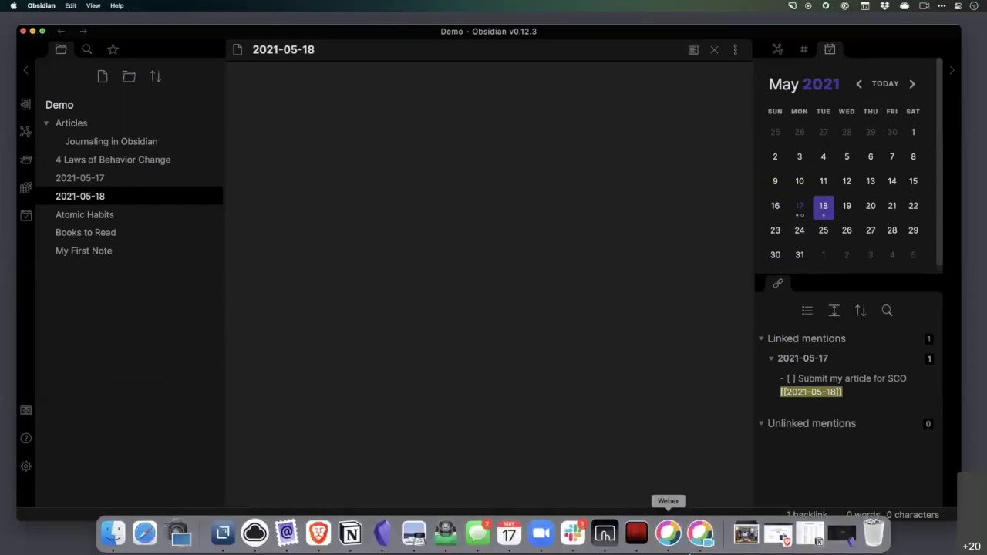
click(841, 538)
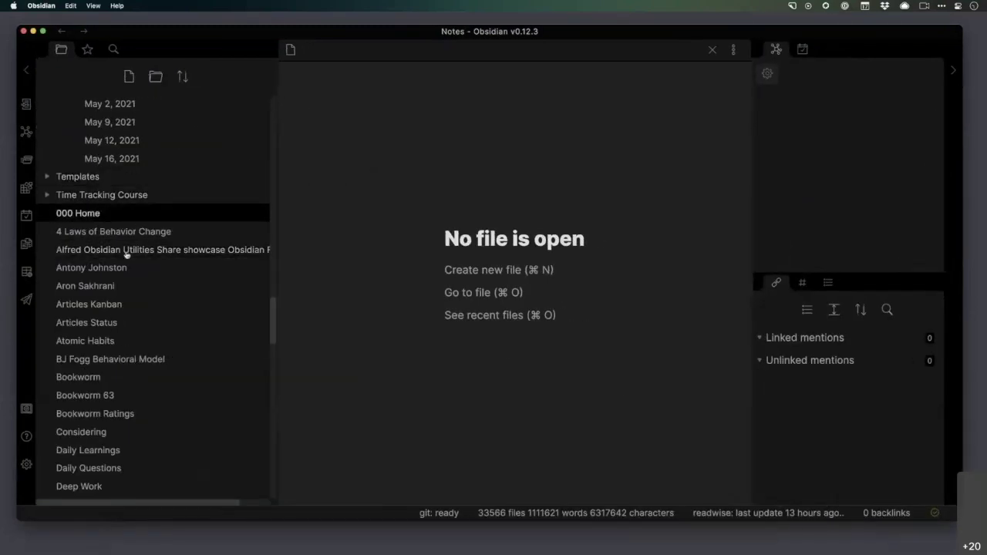
scroll(128, 263, up, 2)
scroll(131, 263, up, 1)
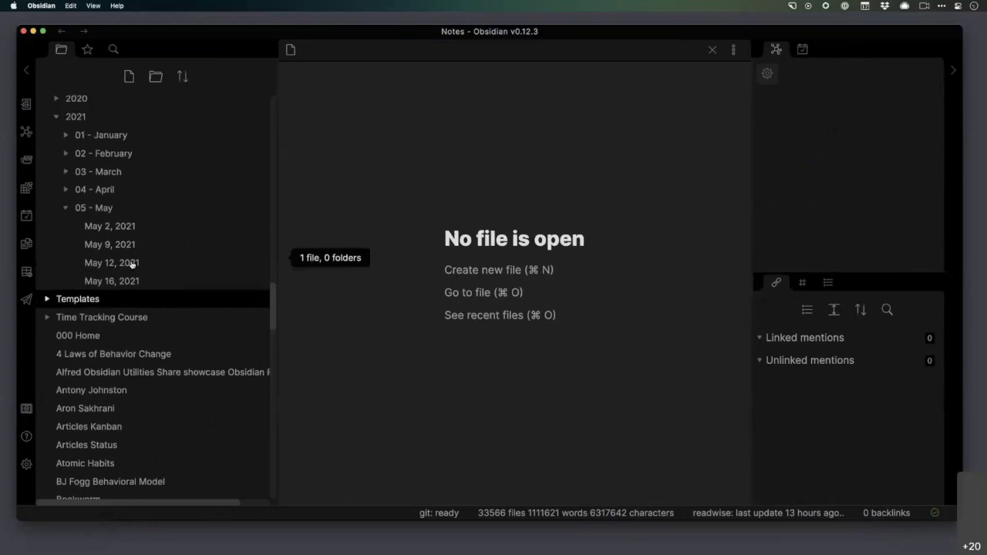
scroll(131, 263, down, 3)
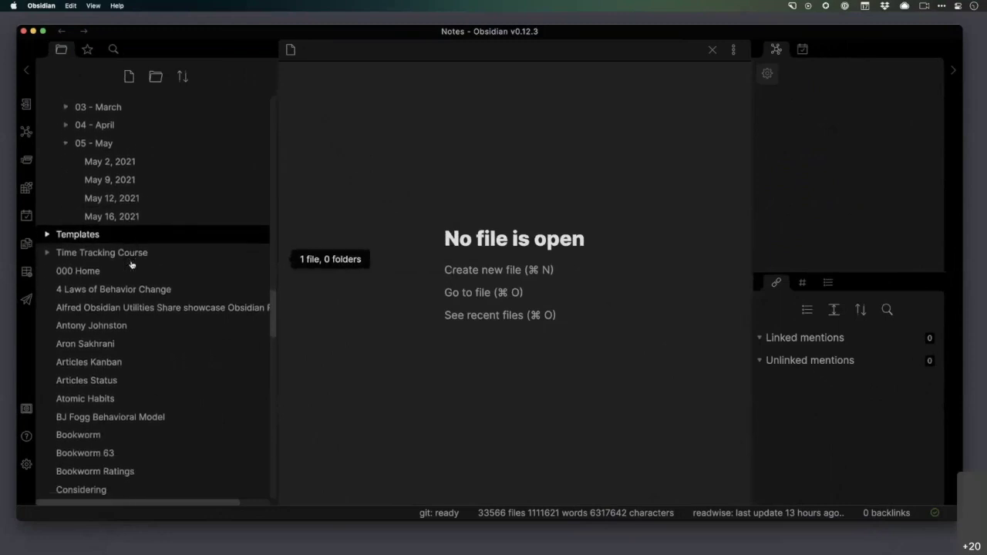
click(134, 367)
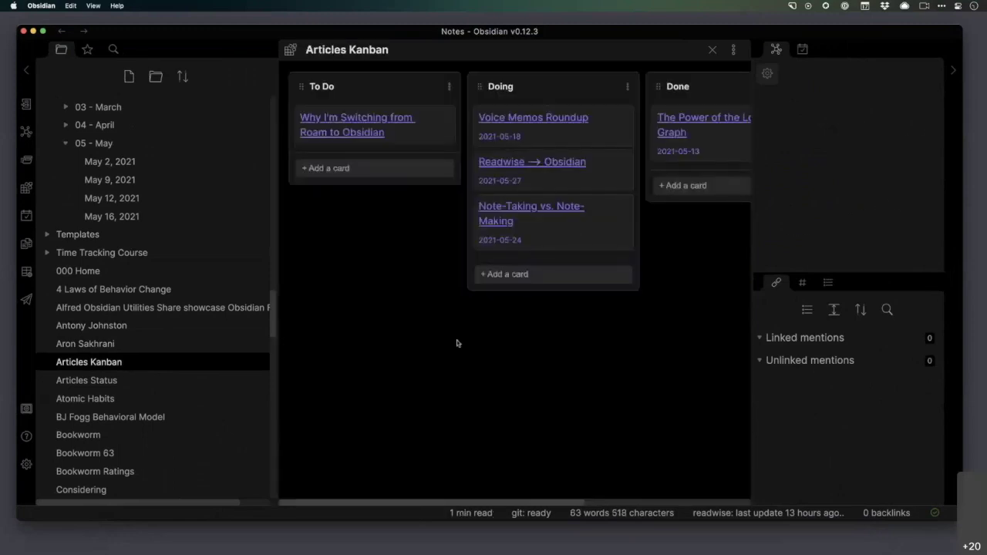
click(955, 70)
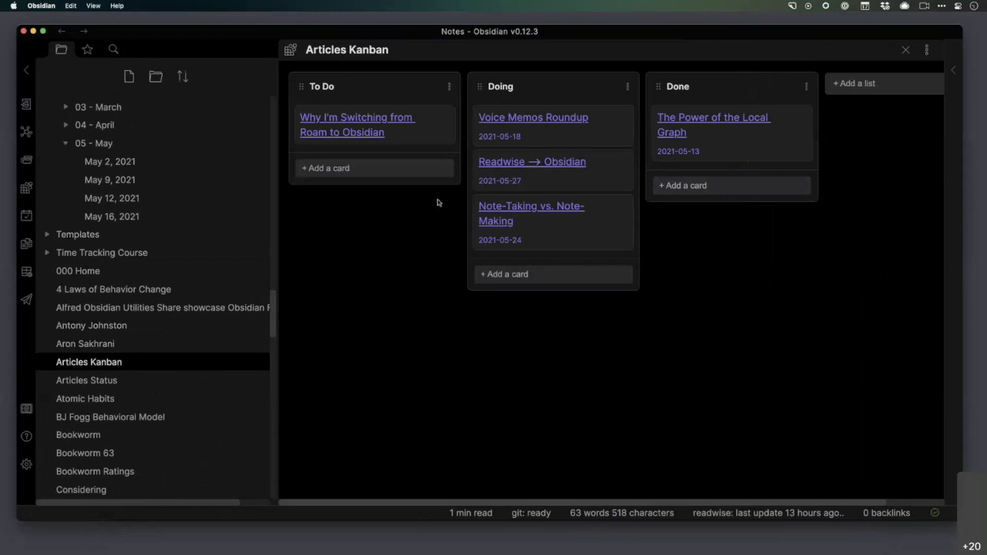
Step: View the Articles Kanban board's underlying Markdown and return it to the Kanban board view
click(927, 49)
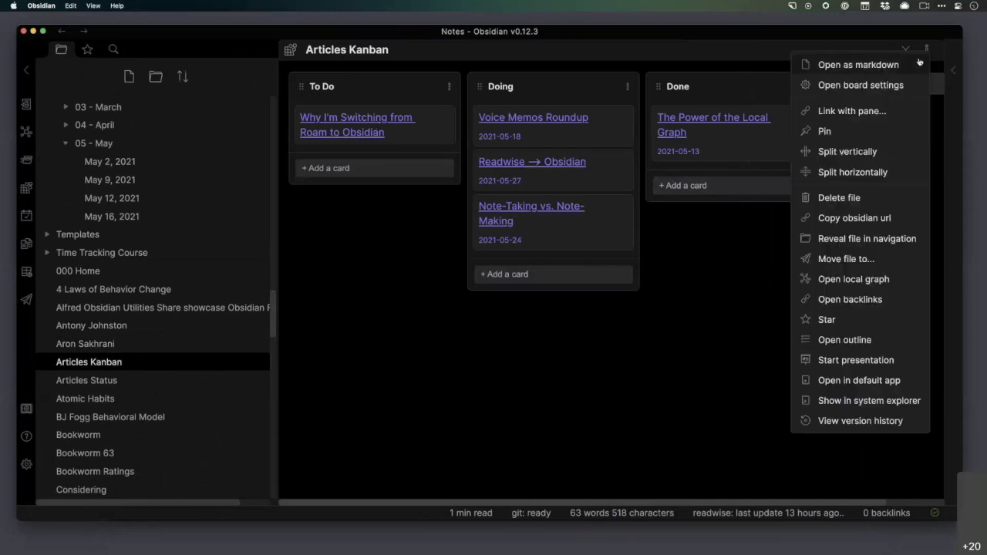
click(908, 68)
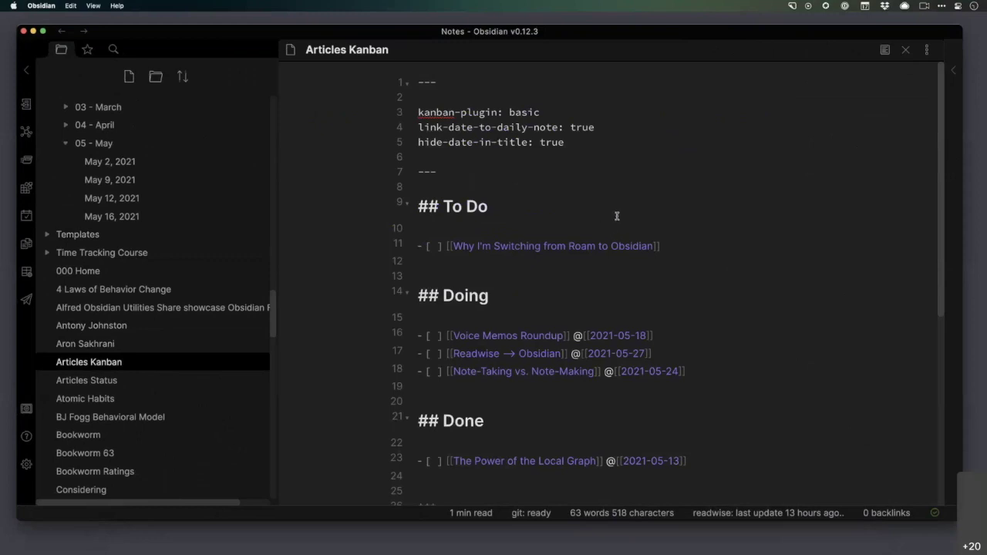
click(926, 50)
click(926, 49)
click(926, 49)
click(899, 66)
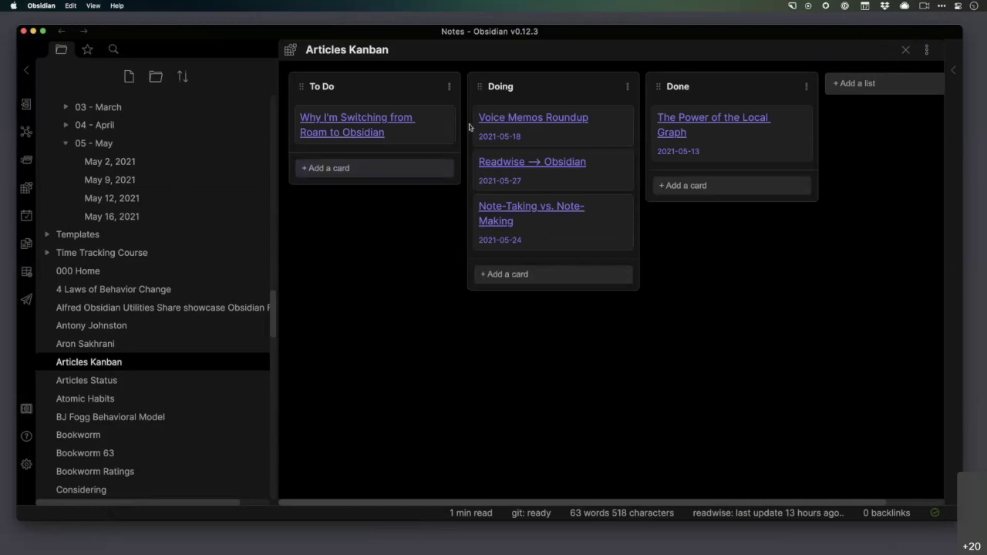
Step: Add an Atomic Notes card dated 2021-05-26 to the To Do list and check the card's available options
click(400, 172)
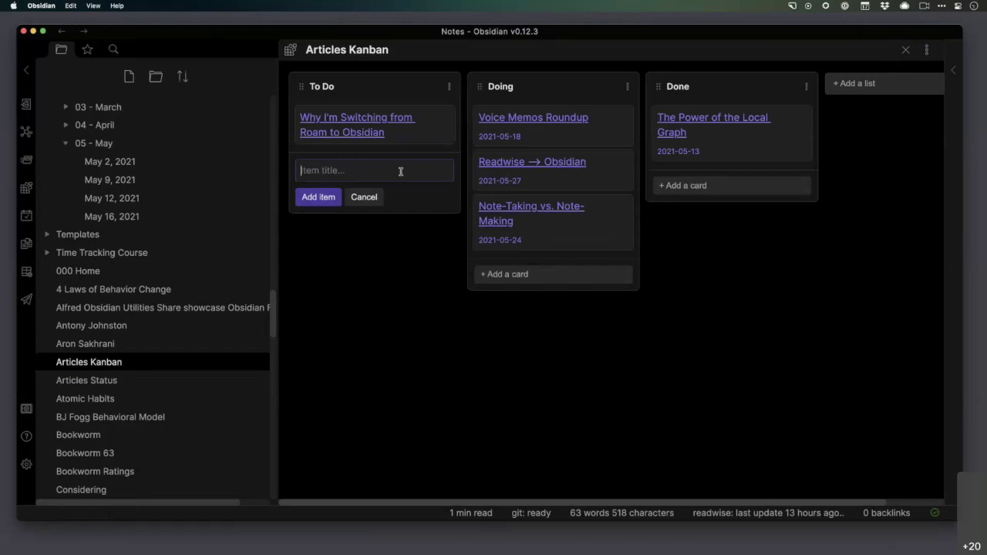
text(Atomic Notes)
text(@)
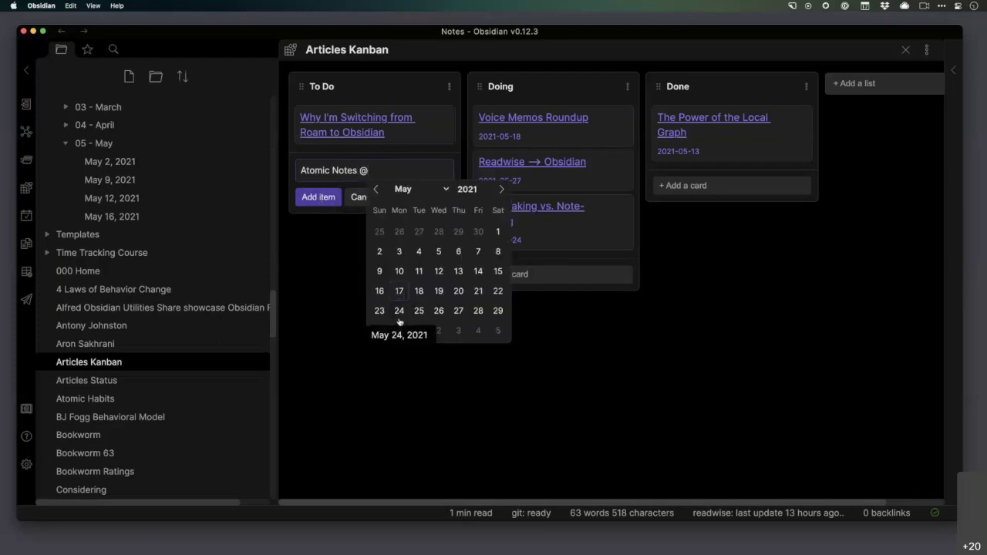
click(439, 310)
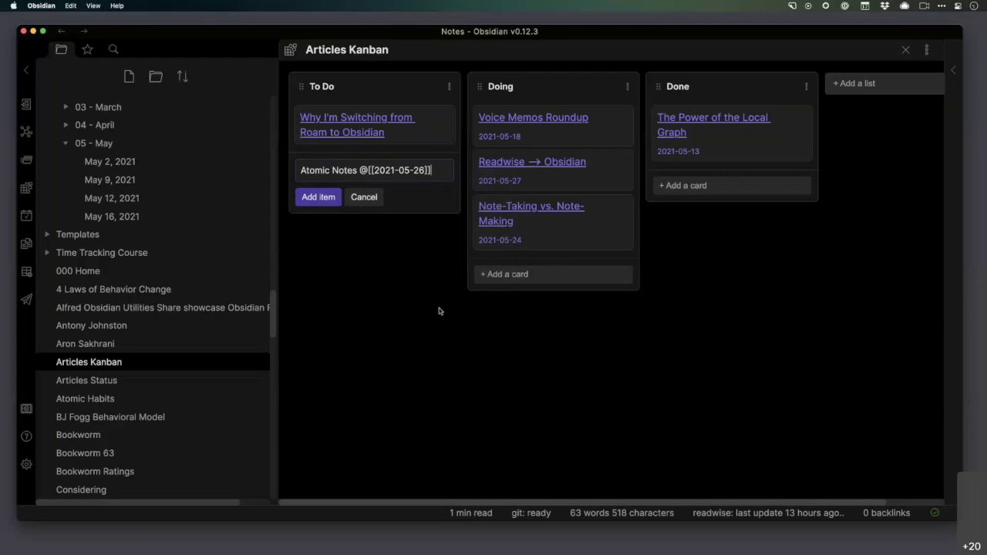
click(325, 198)
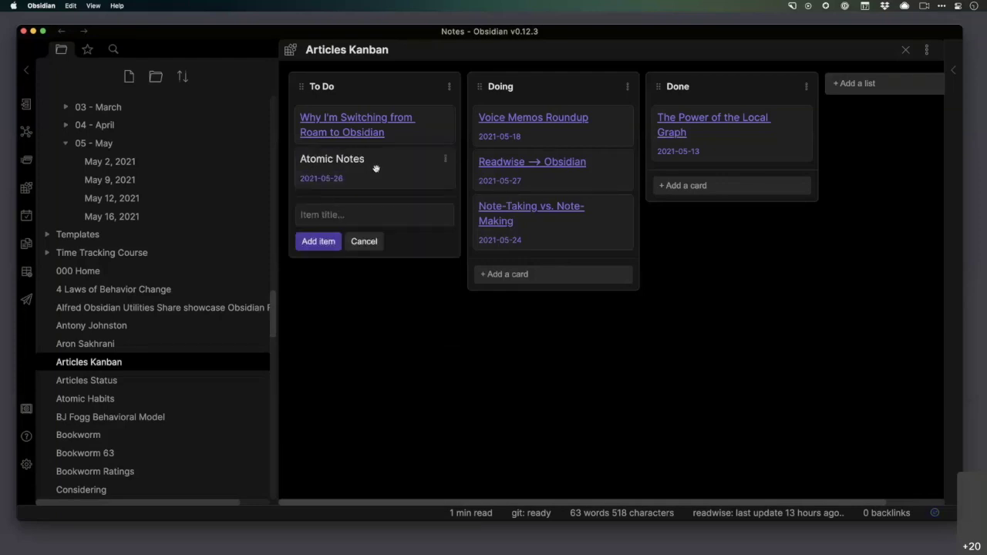
click(445, 161)
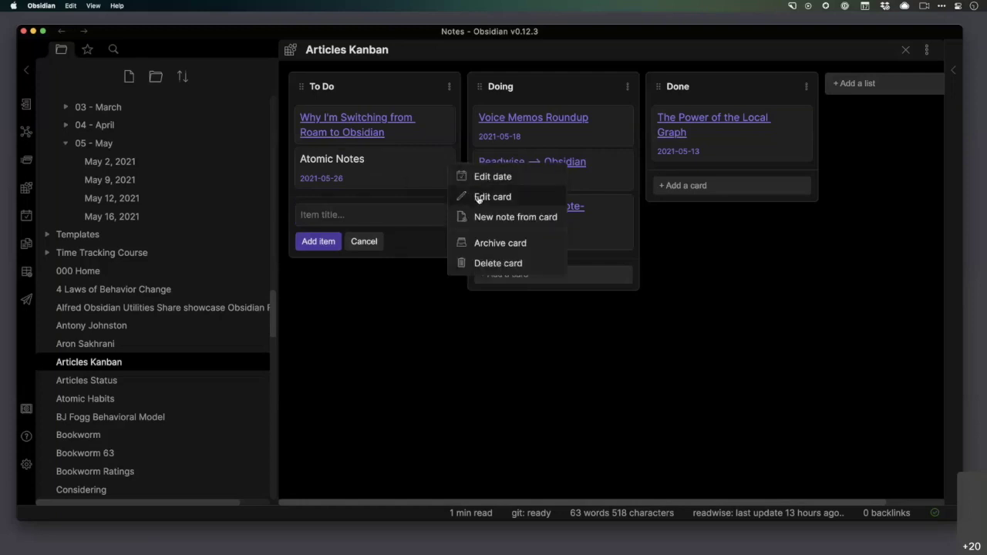
click(398, 169)
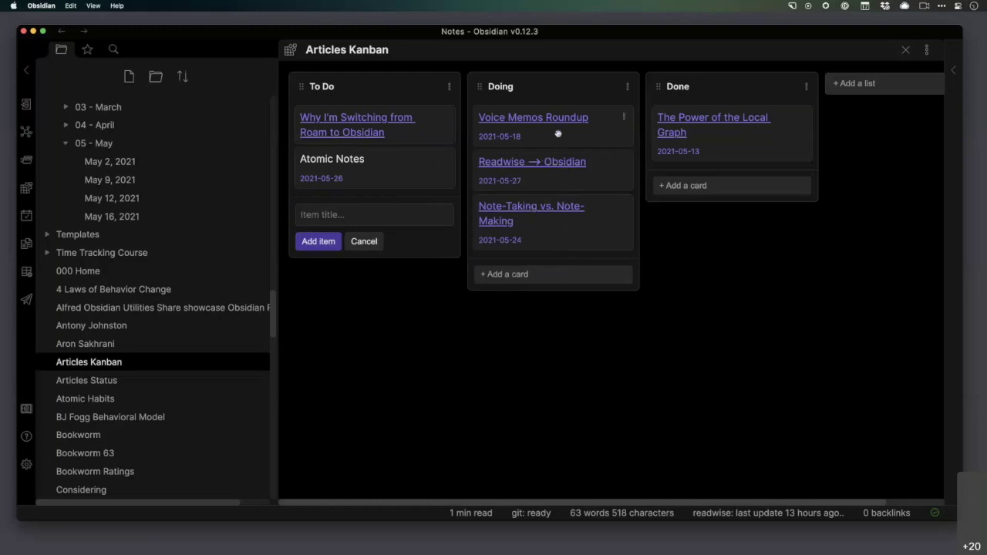
Step: Open The Power of the Local Graph in a separate pane, close the Kanban board's pane and skim the article
super+click(696, 123)
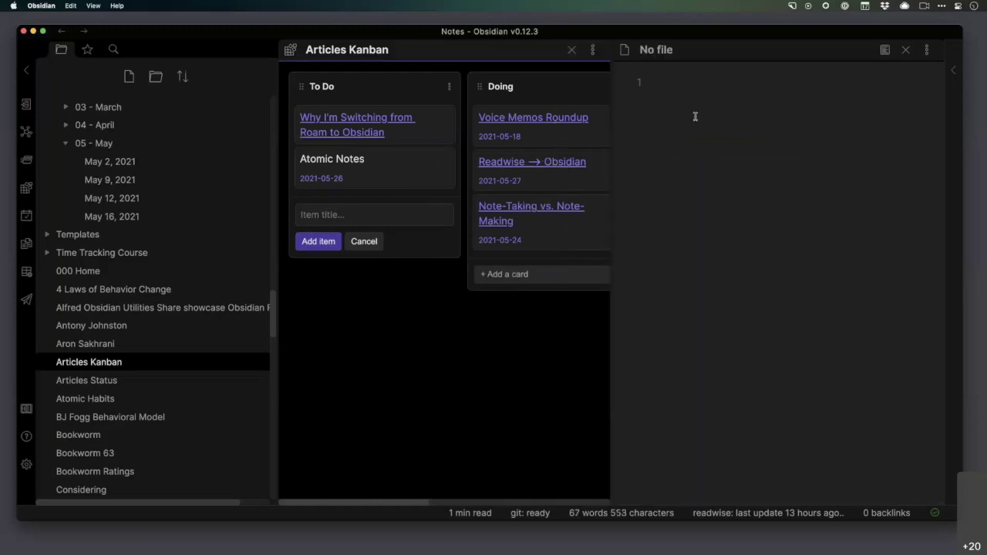
click(572, 51)
scroll(579, 207, down, 10)
scroll(580, 207, down, 4)
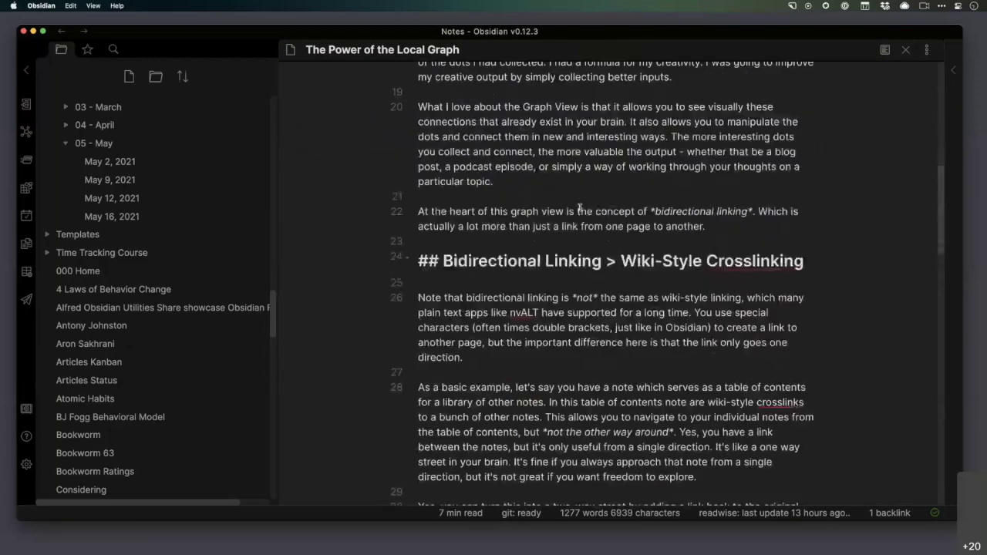
scroll(579, 210, up, 8)
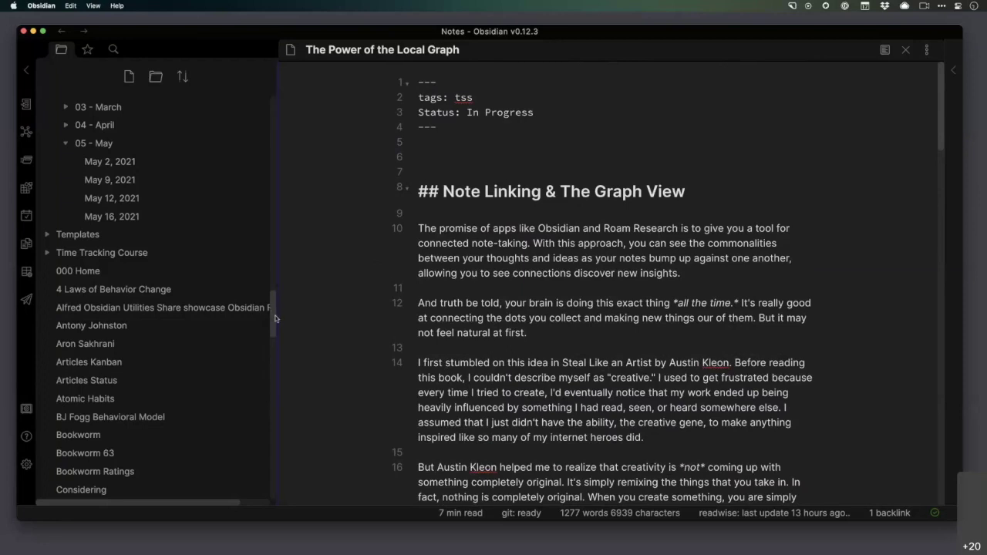
Step: View the 000 Home note, open the Home note and expand the sidebar with its local graph and backlinks
click(152, 274)
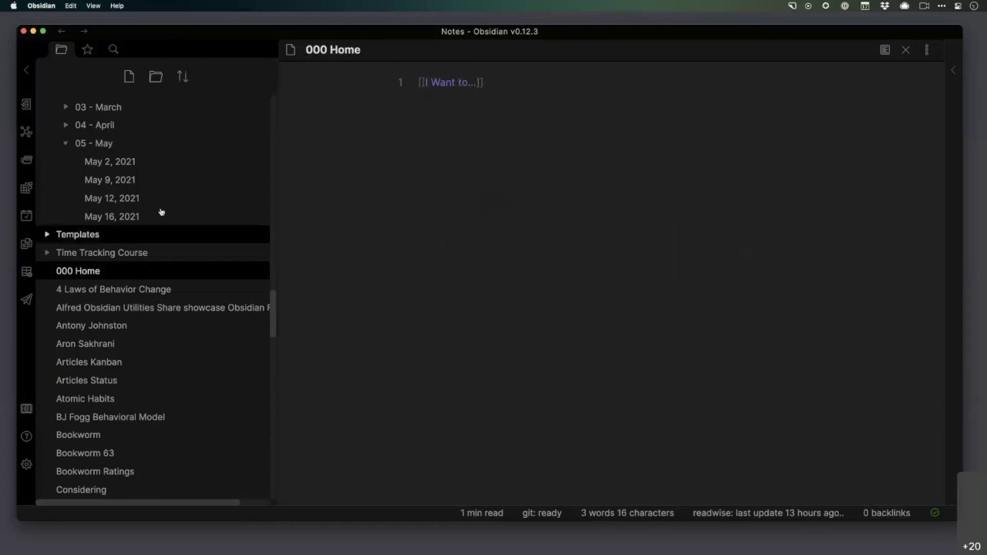
scroll(159, 214, down, 10)
click(102, 344)
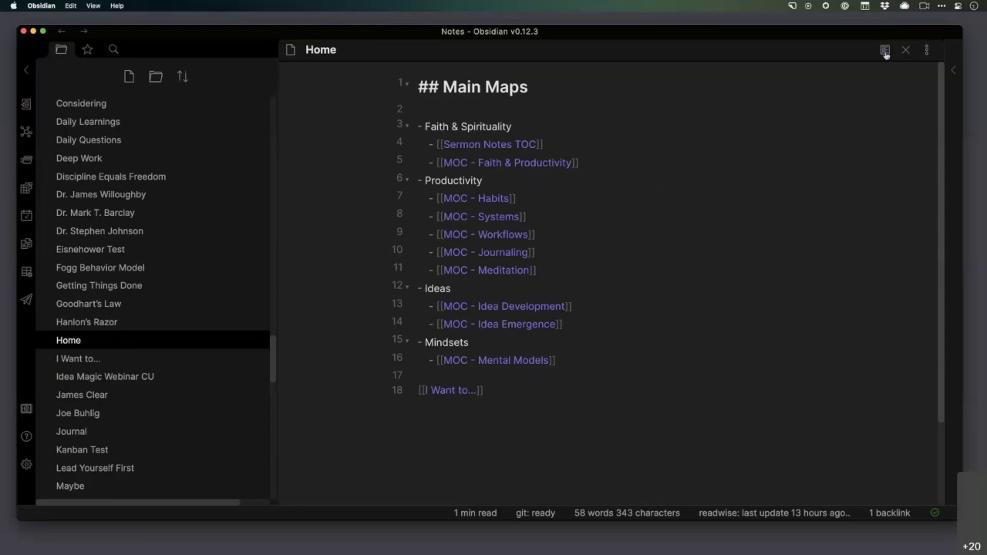
click(955, 70)
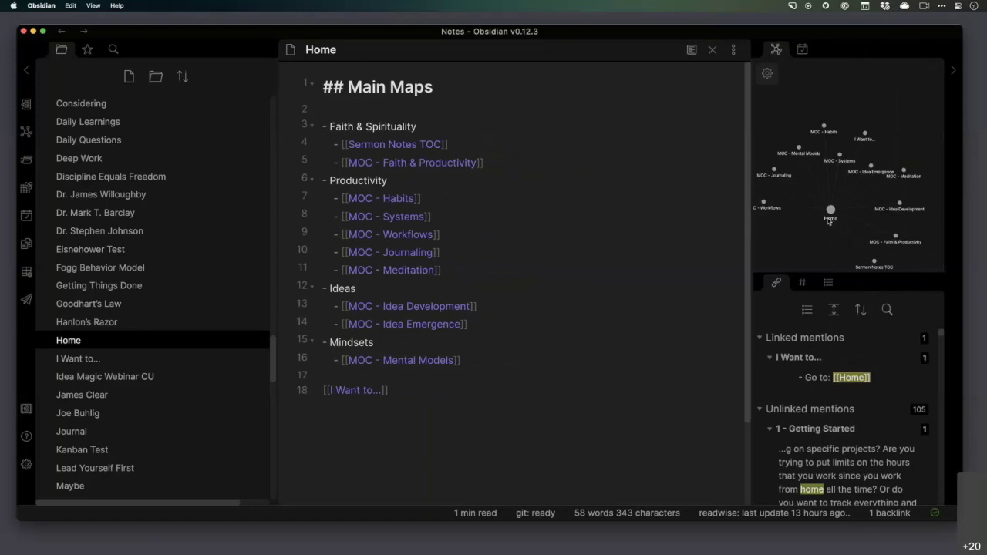
Step: Open MOC - Habits from the Home note's local graph and read it in preview mode down to the James Clear model
click(825, 129)
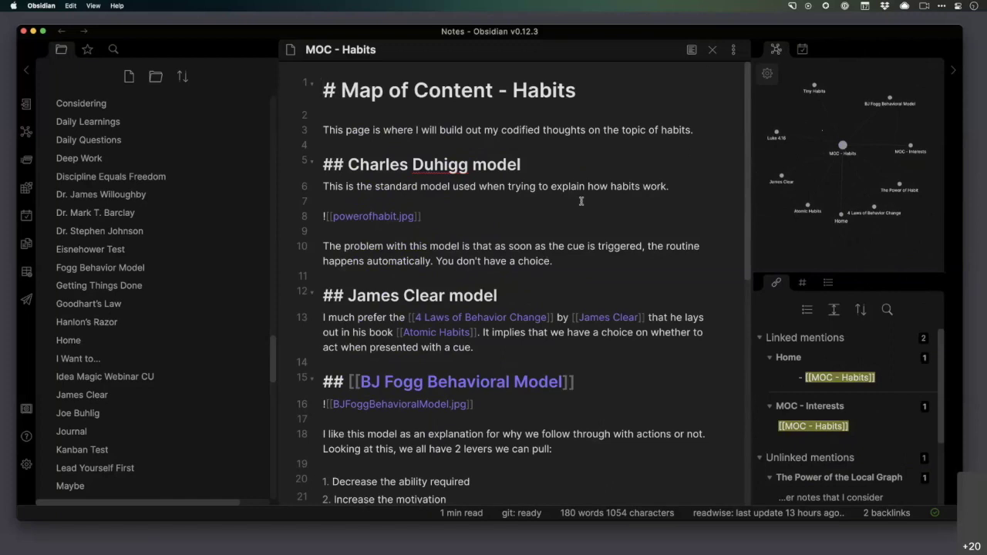
click(691, 51)
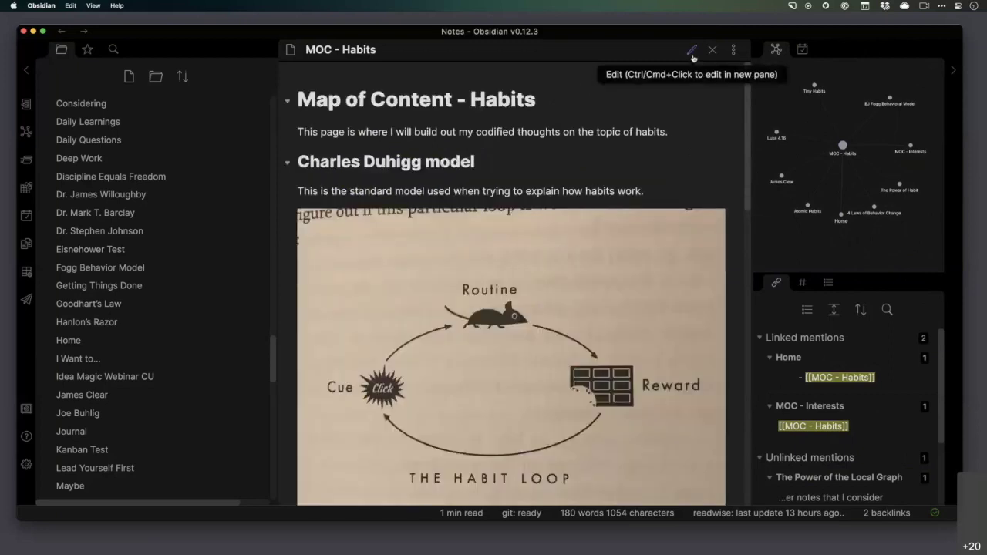
scroll(690, 91, down, 1)
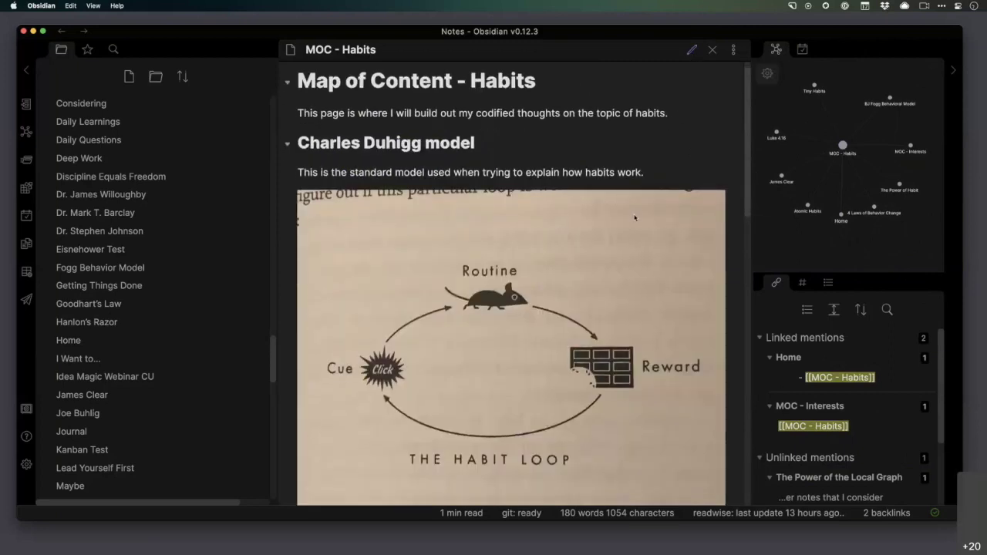
scroll(635, 217, down, 5)
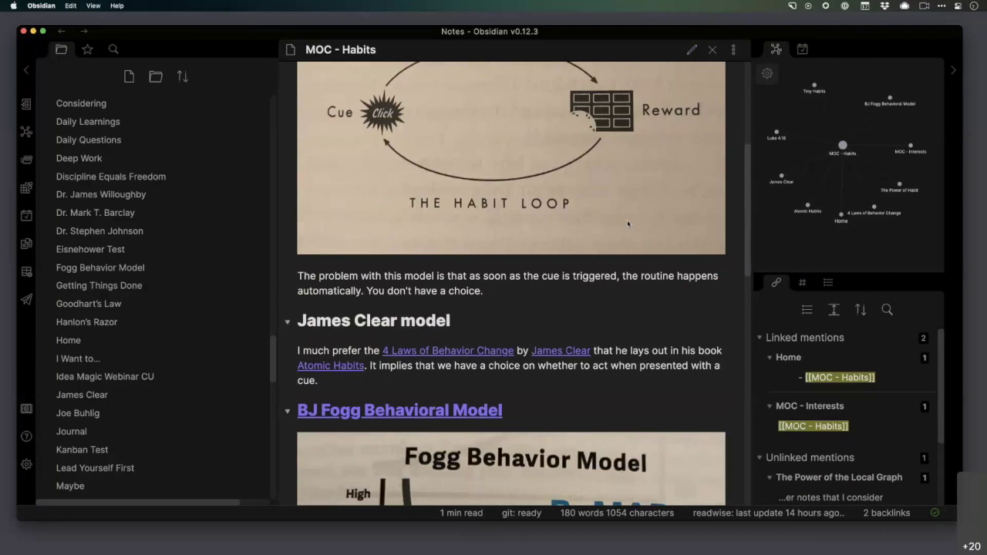
scroll(628, 216, up, 1)
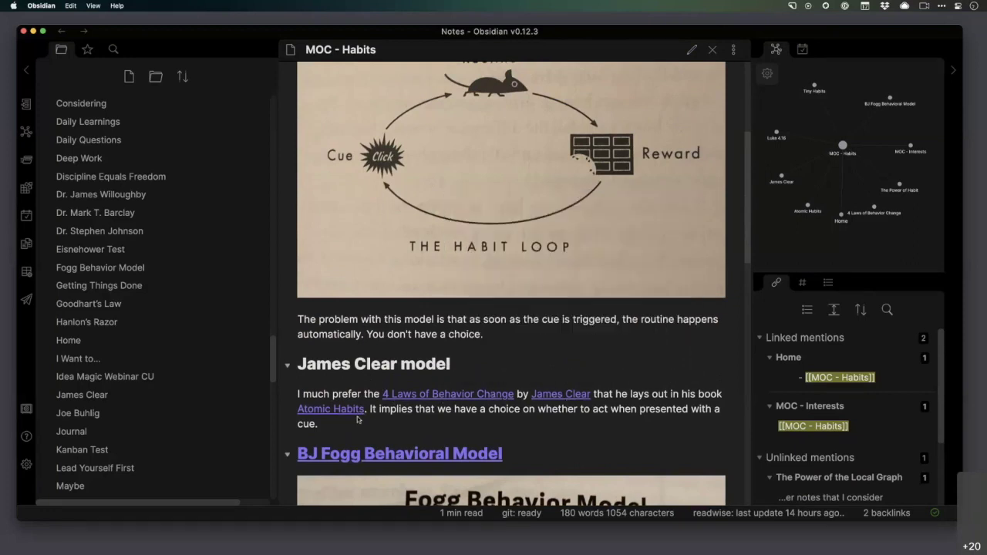
Step: Open the linked Atomic Habits note from MOC - Habits and look around its embedded mind map
mouse_move(347, 414)
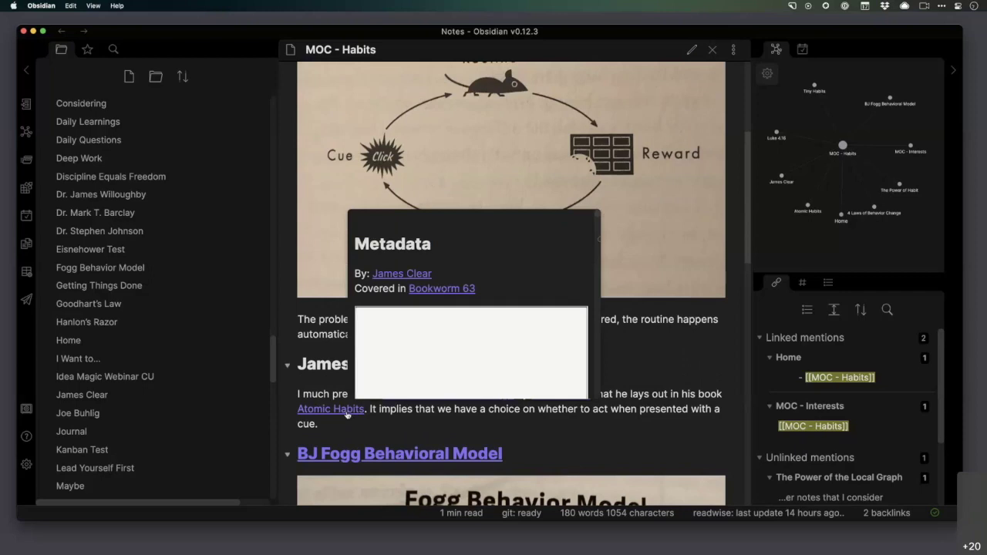
click(347, 413)
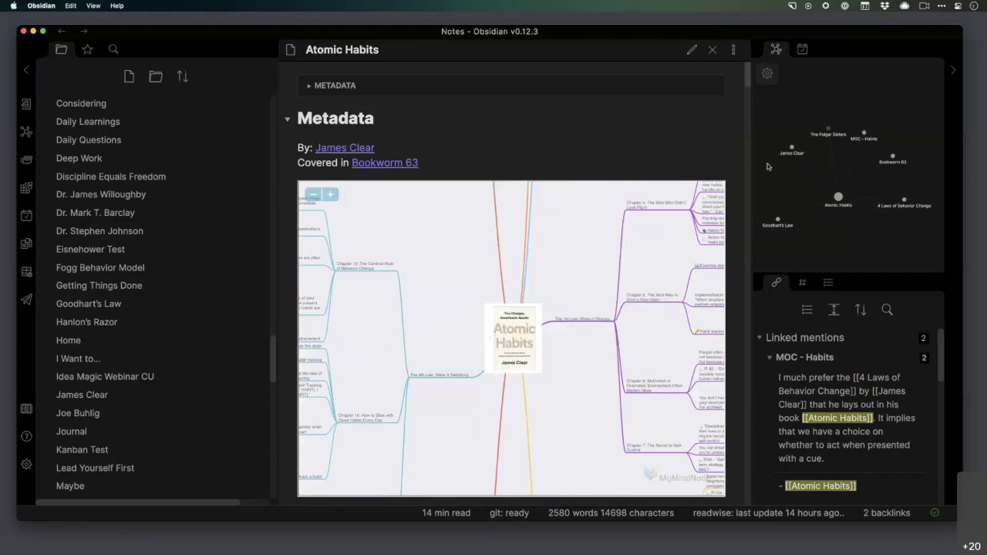
scroll(732, 188, down, 4)
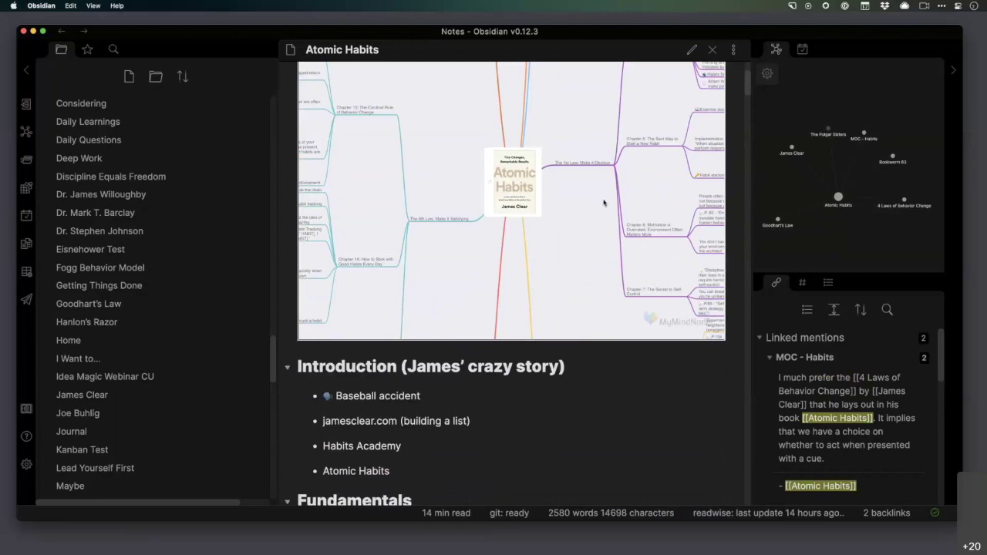
drag(597, 198, 474, 358)
drag(446, 163, 436, 348)
drag(492, 280, 518, 341)
drag(526, 192, 549, 311)
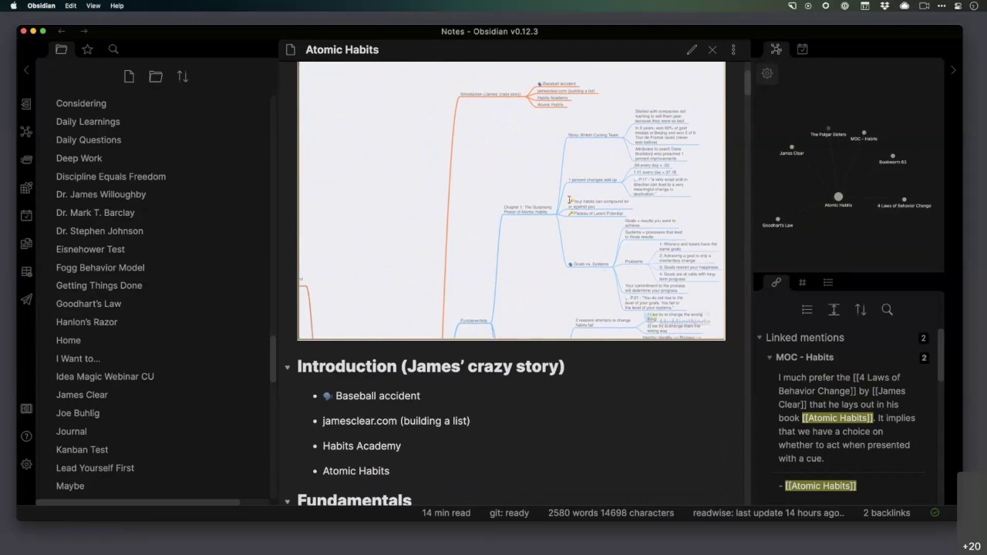
drag(576, 300, 530, 159)
mouse_move(514, 282)
mouse_down()
mouse_move(517, 236)
mouse_move(549, 152)
mouse_up()
drag(553, 224, 557, 101)
mouse_move(560, 251)
mouse_down()
mouse_move(572, 149)
mouse_move(598, 151)
mouse_up()
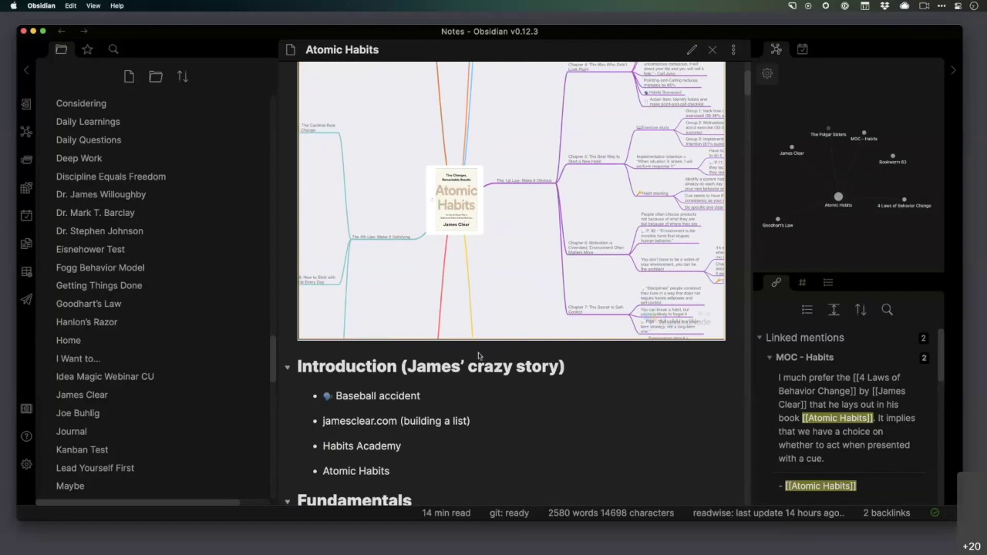
Step: Skim the Introduction and Fundamentals outlines in the Atomic Habits note and return to its mind map
scroll(450, 373, down, 5)
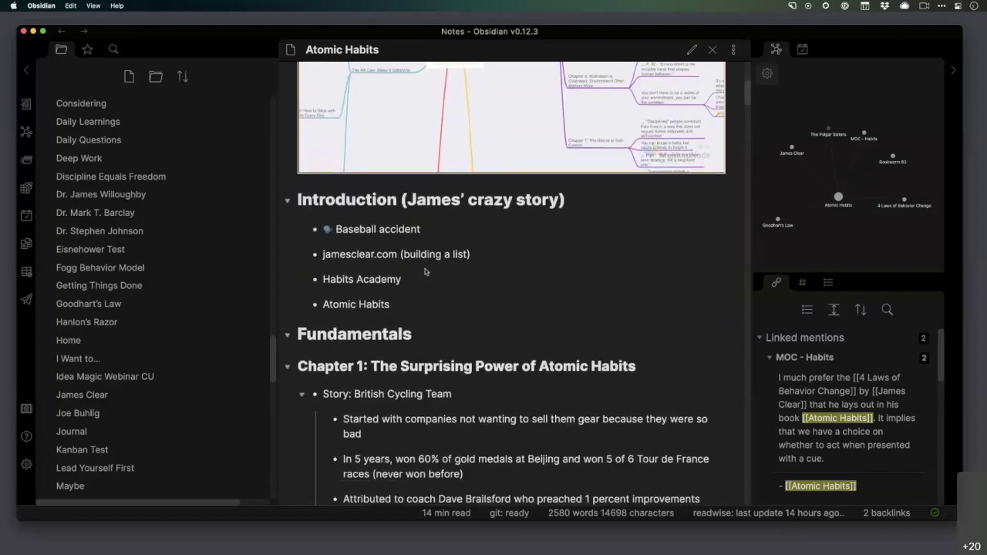
scroll(426, 266, down, 5)
scroll(505, 320, up, 7)
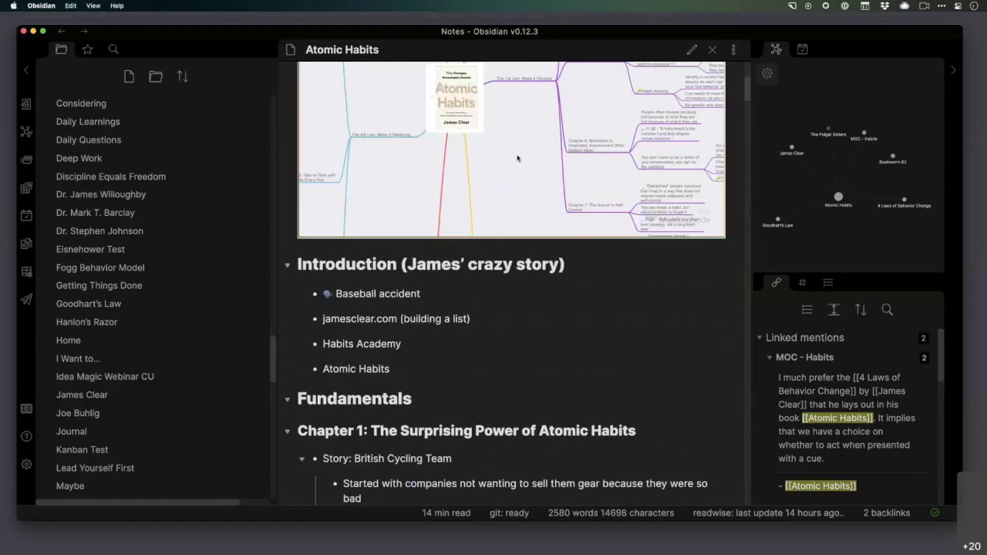
scroll(512, 347, down, 8)
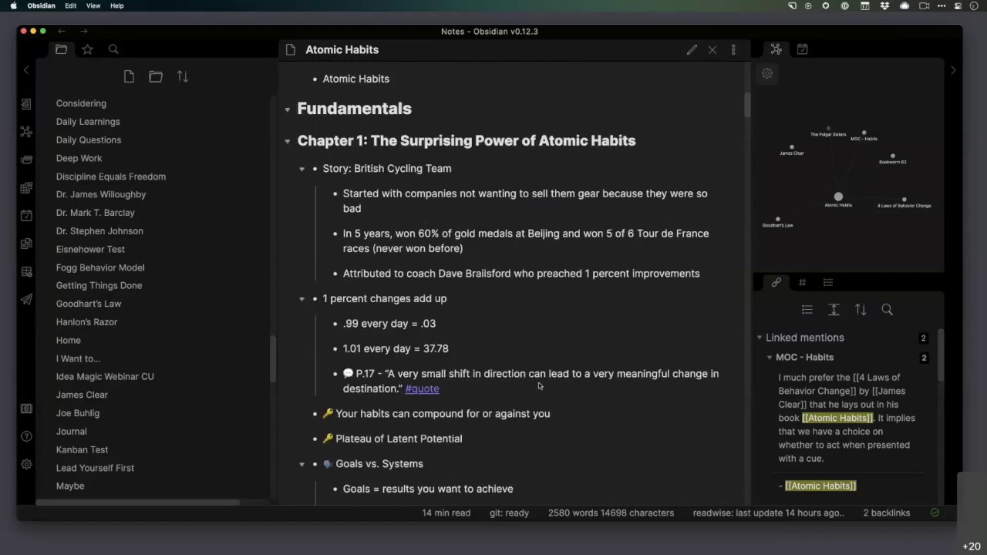
scroll(539, 386, up, 14)
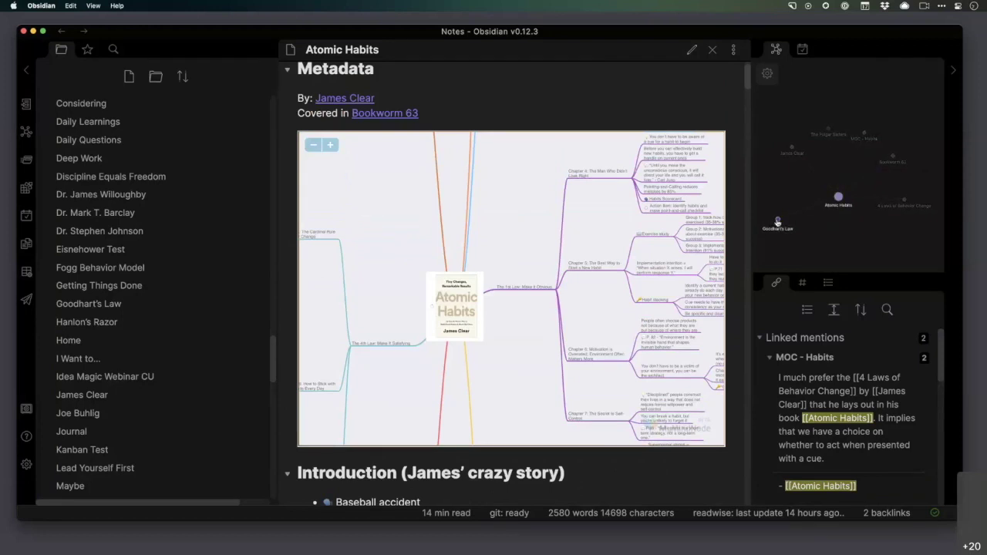
Step: Follow the local graph through Goodhart's Law, Atomic Habits and MOC - Habits to the Tiny Habits note
click(778, 222)
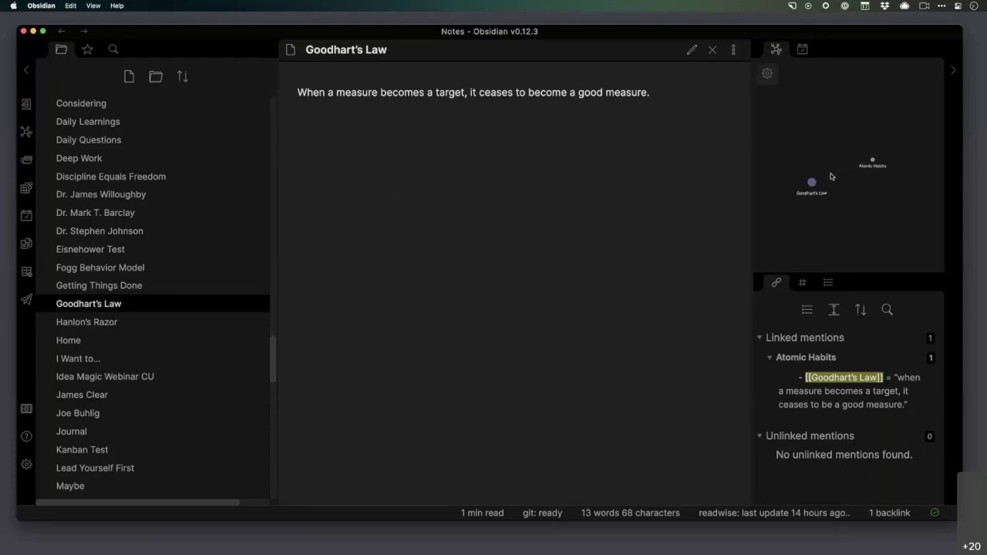
click(873, 162)
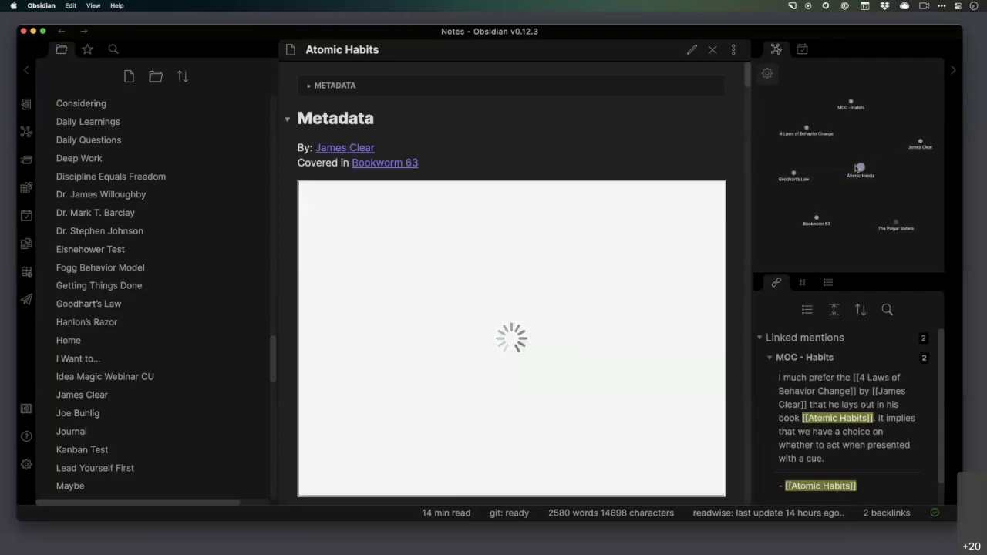
click(851, 104)
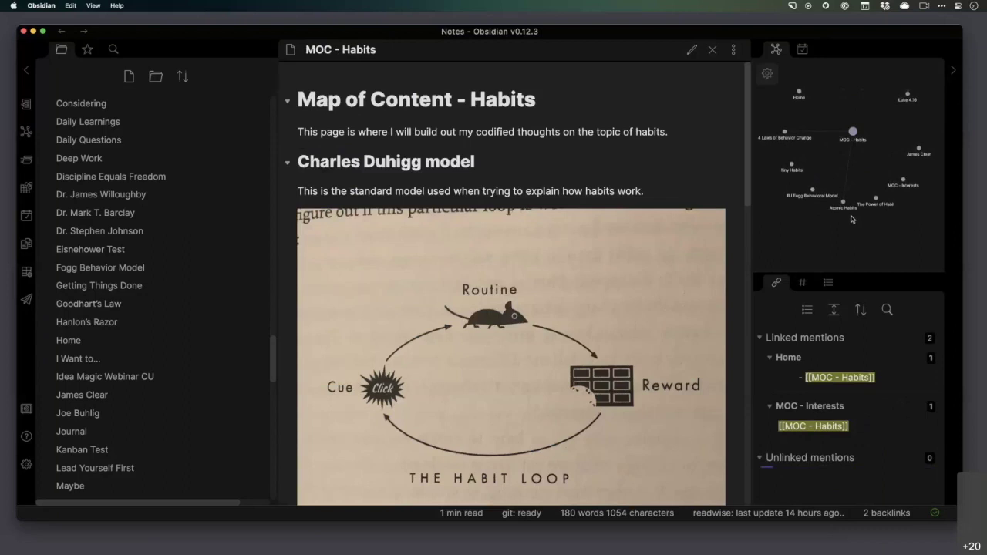
click(792, 168)
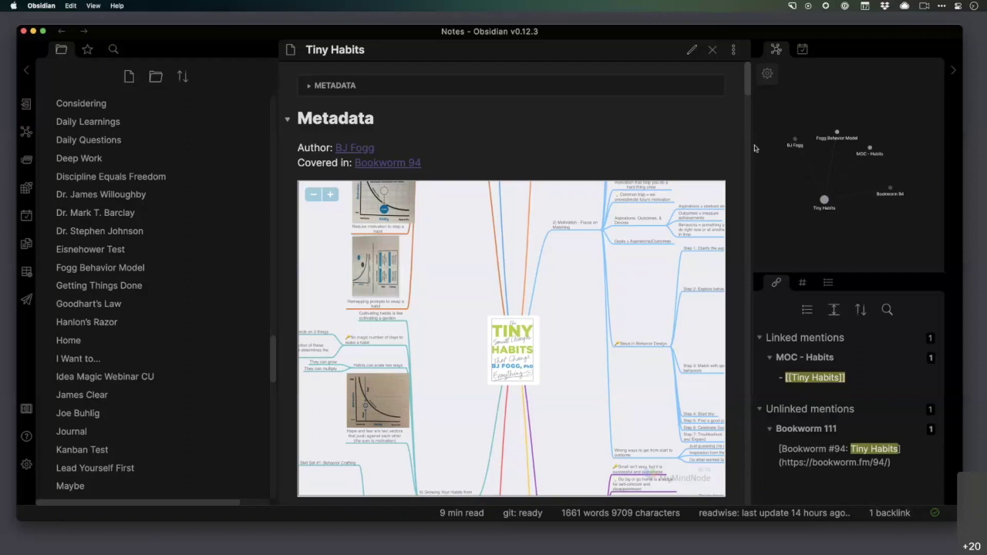
scroll(254, 307, up, 5)
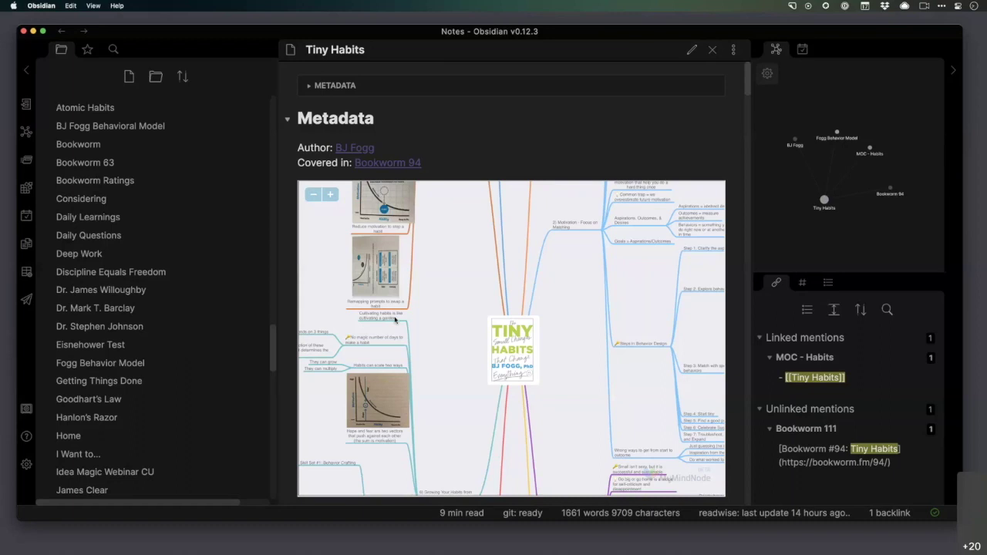
Step: Minimize the Notes vault window and open the vault manager from the Demo vault
click(32, 32)
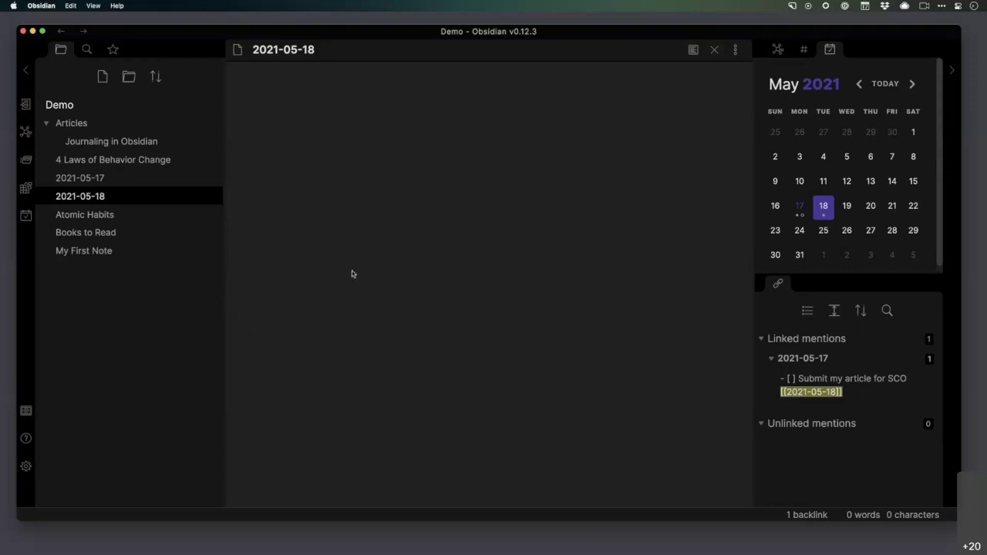
click(25, 466)
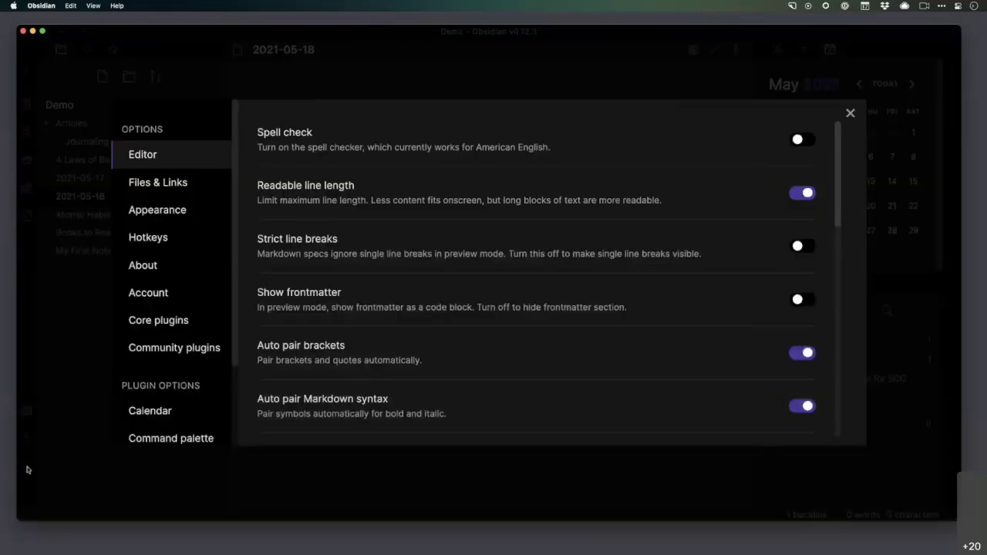
click(848, 114)
click(26, 413)
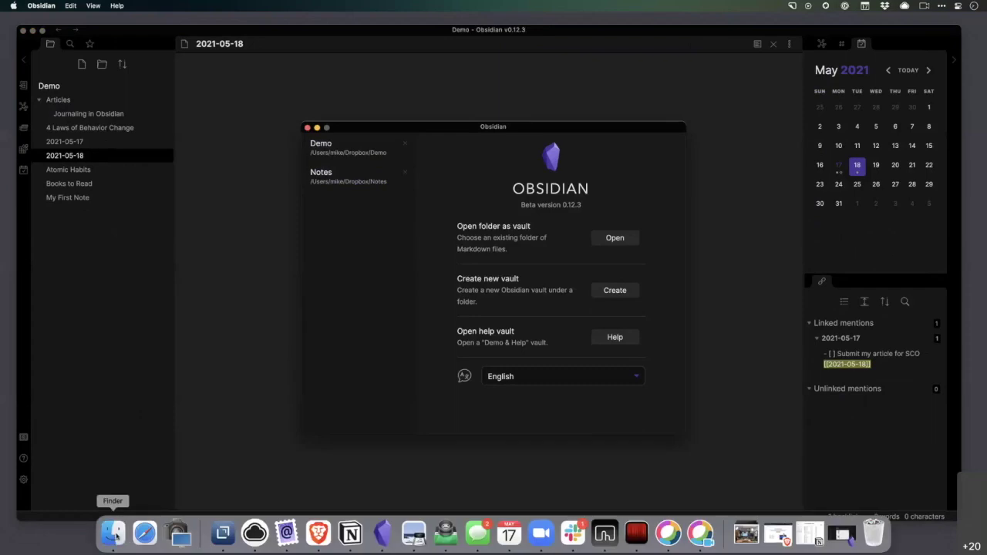
Step: Switch to Finder, open the Demo folder in Dropbox and enlarge the window to view the vault's Markdown files
click(119, 540)
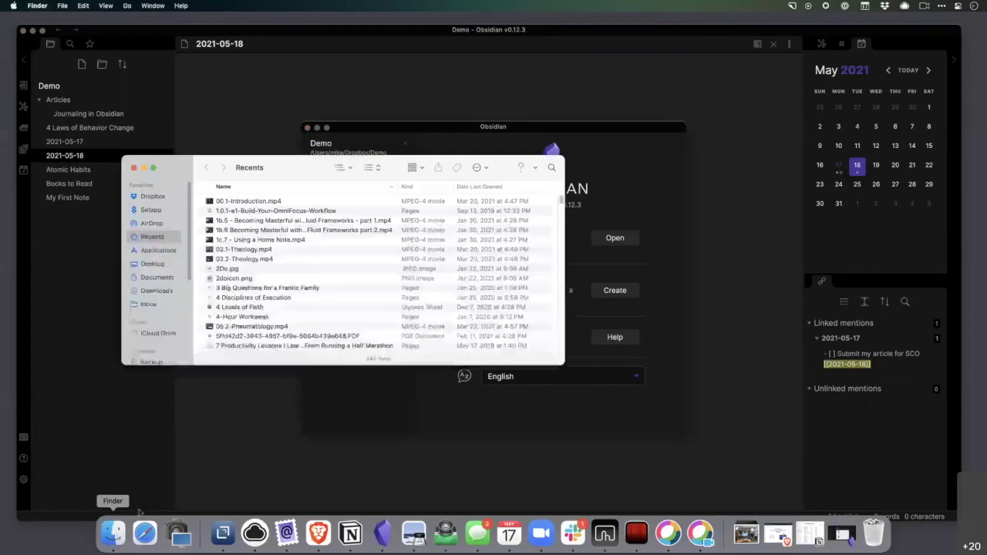
click(151, 199)
scroll(234, 314, down, 2)
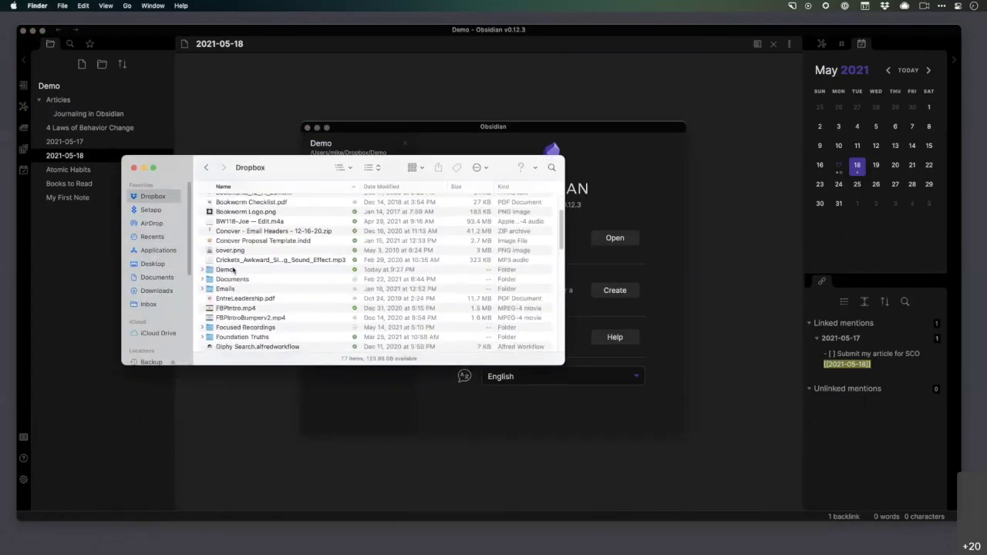
double_click(234, 272)
drag(290, 166, 240, 72)
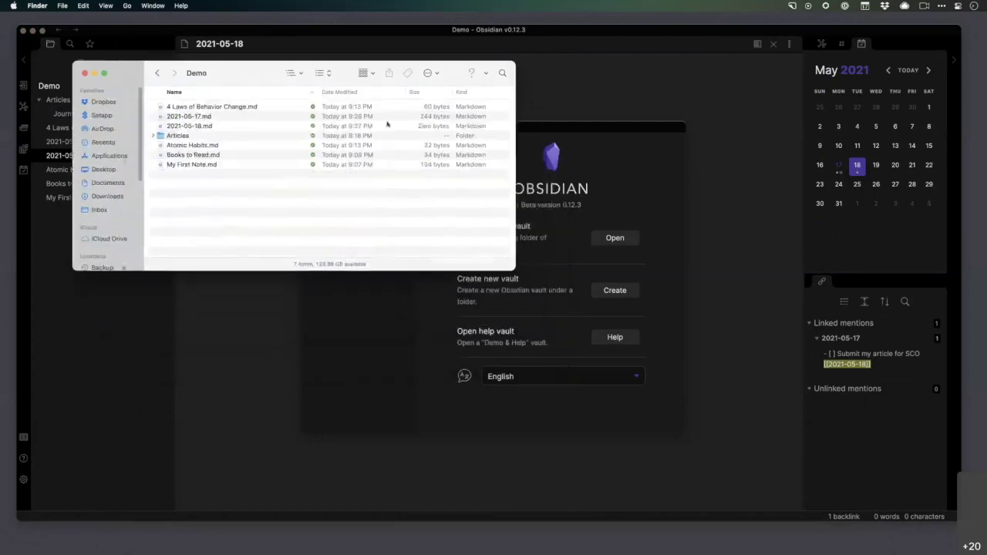
drag(514, 271, 727, 402)
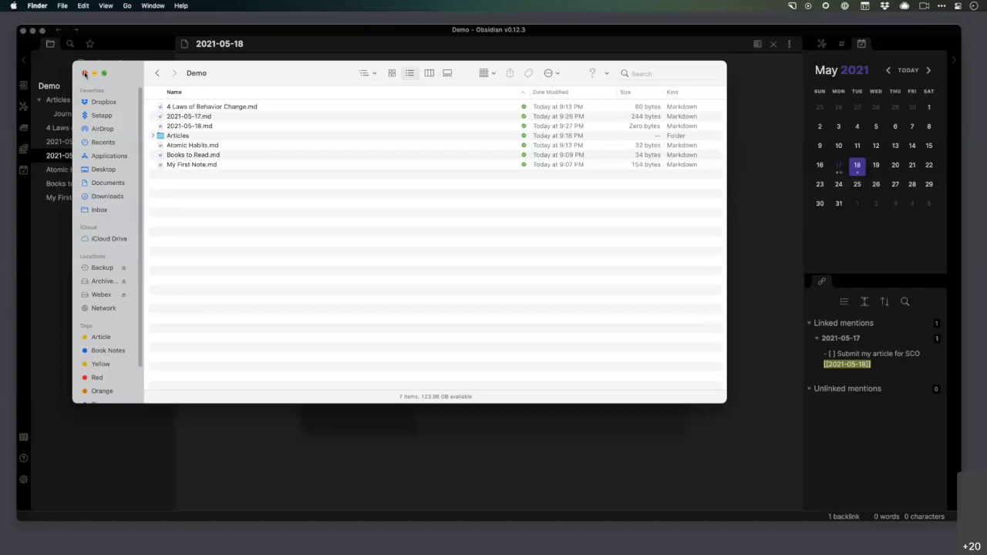
Step: Close the Finder window and the vault manager, and restore the minimized Notes vault window
click(86, 74)
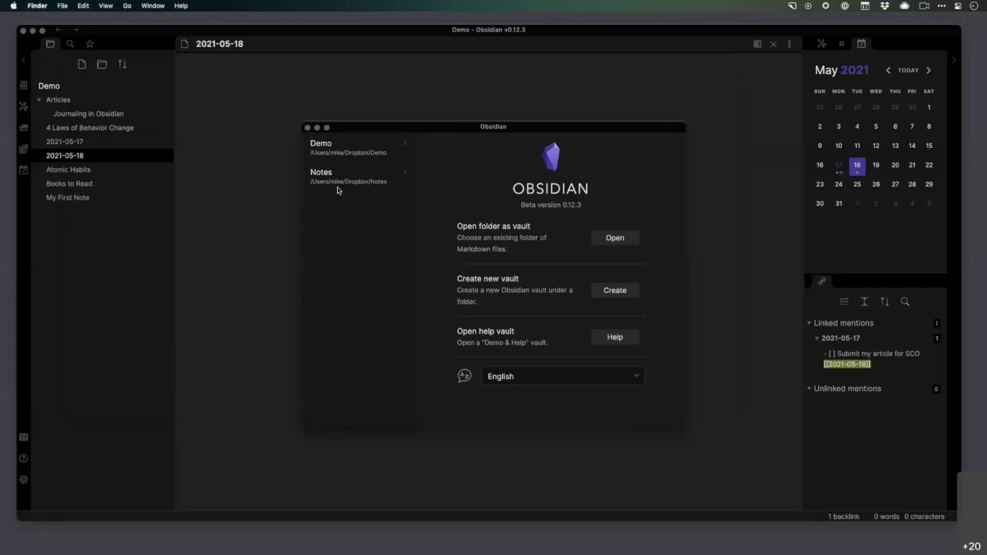
click(308, 128)
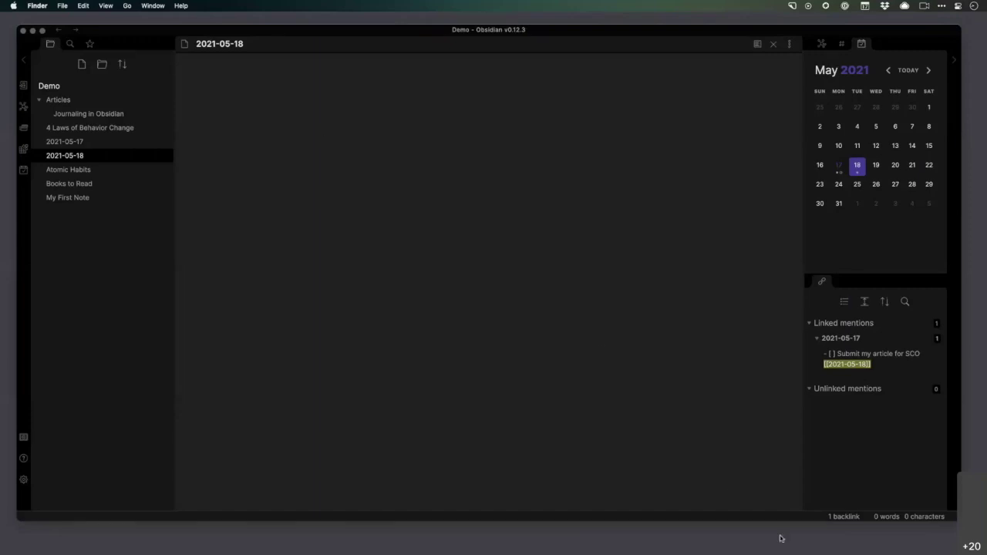
mouse_move(779, 549)
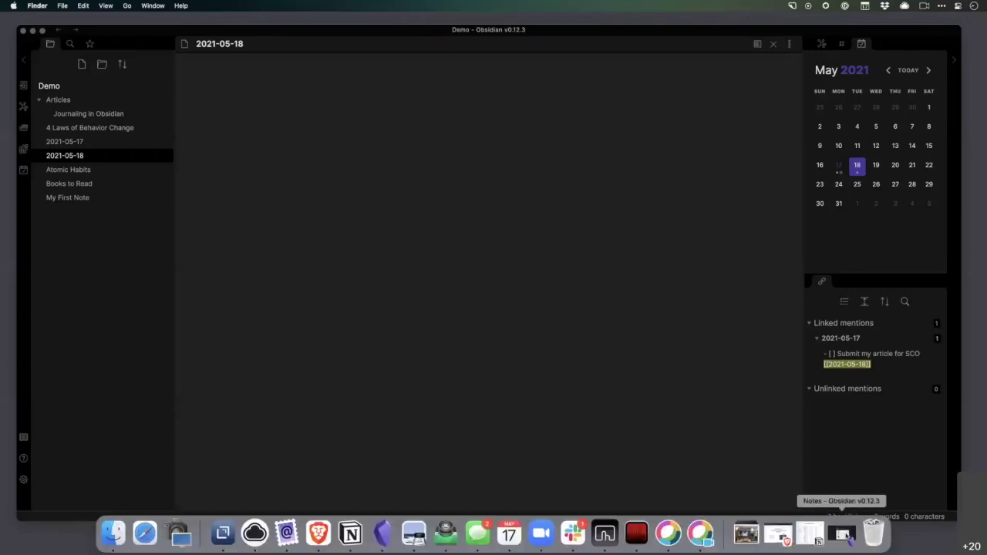
click(842, 534)
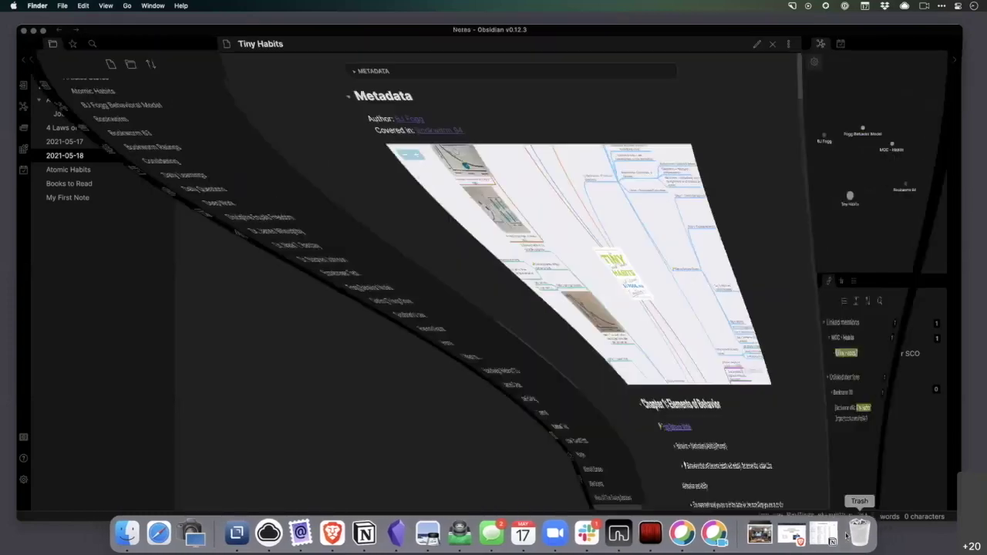
Step: Open the May 16, 2021 note from the 05 - May folder under Sermon Notes 2021
scroll(147, 368, down, 10)
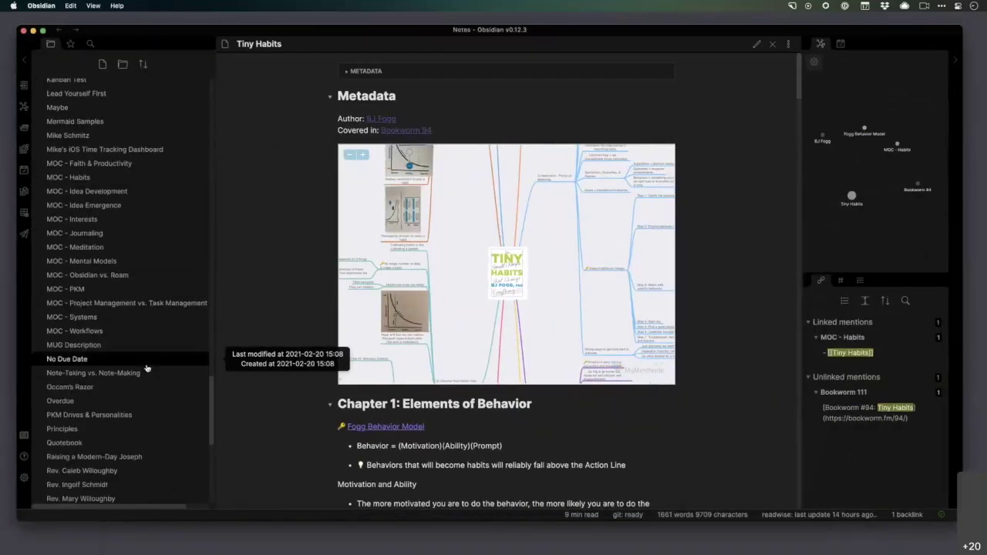
scroll(147, 369, up, 15)
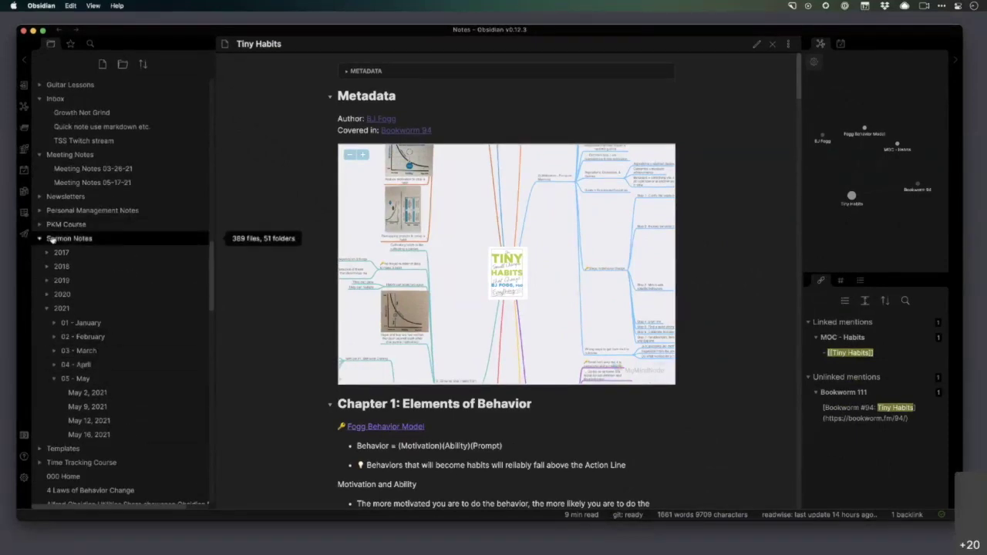
click(78, 436)
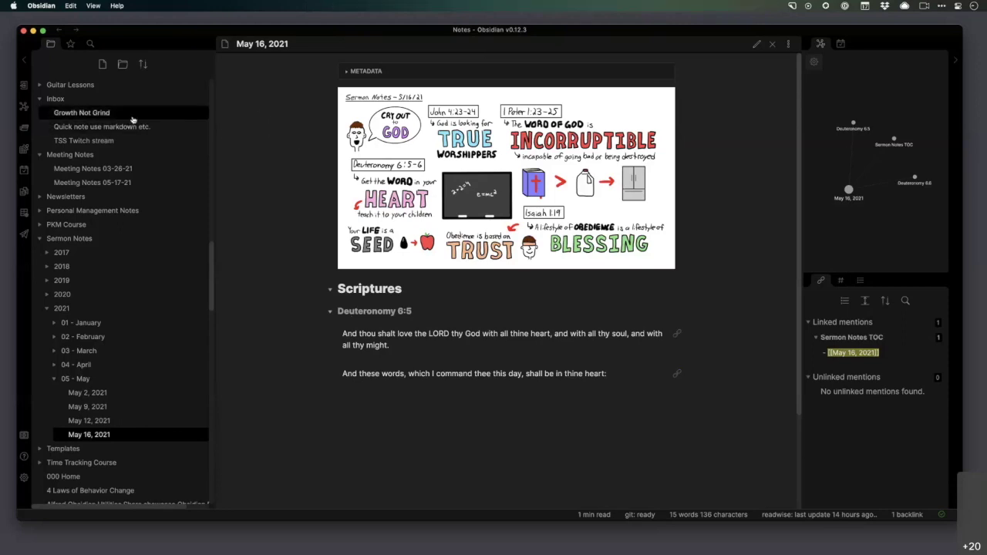
Step: Copy the Obsidian URL of the Readwise → Obsidian note in the Articles folder
scroll(147, 145, up, 10)
scroll(173, 147, up, 10)
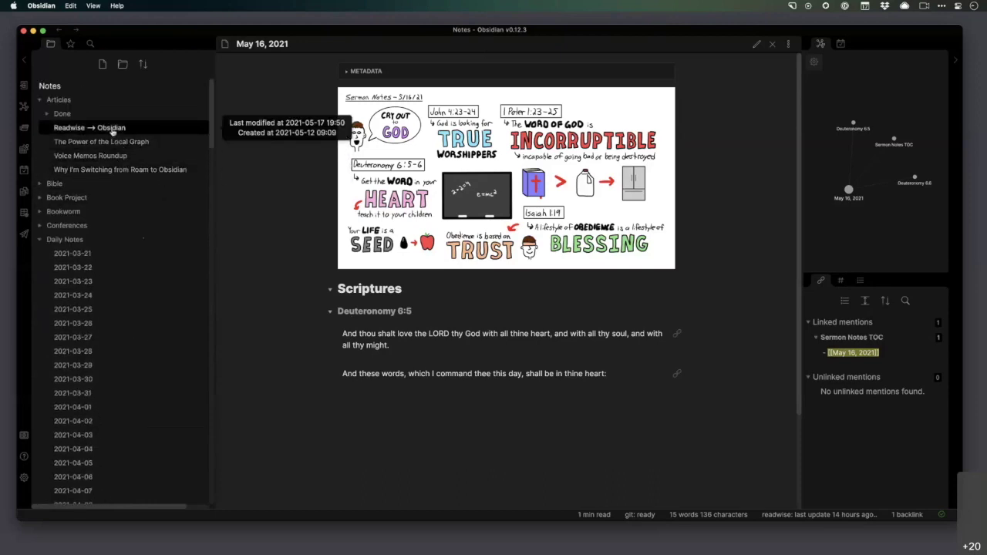
right_click(111, 129)
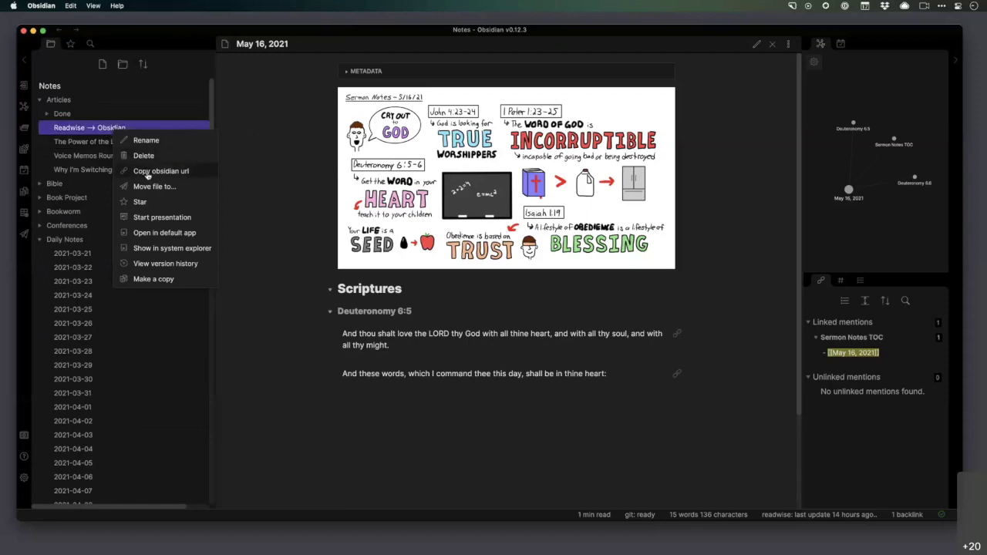
click(144, 173)
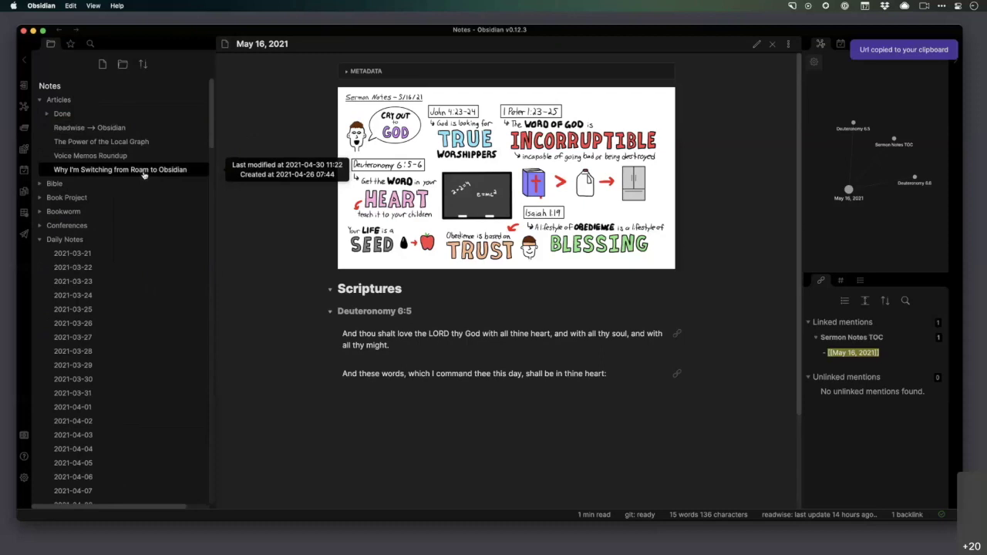
Step: Switch to Things and mark the existing to-dos in Today and Inbox as complete
key(super+space)
text(th)
key(Return)
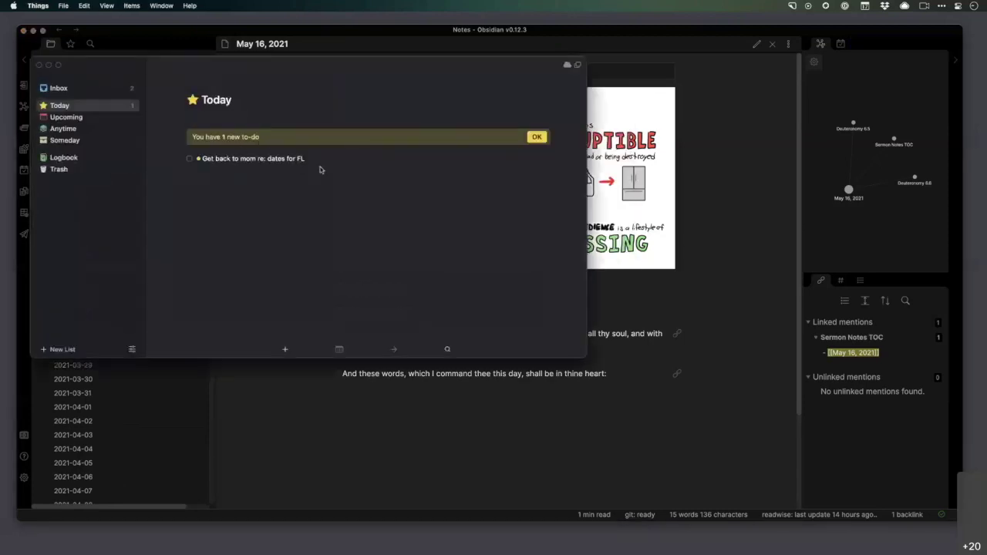
click(190, 160)
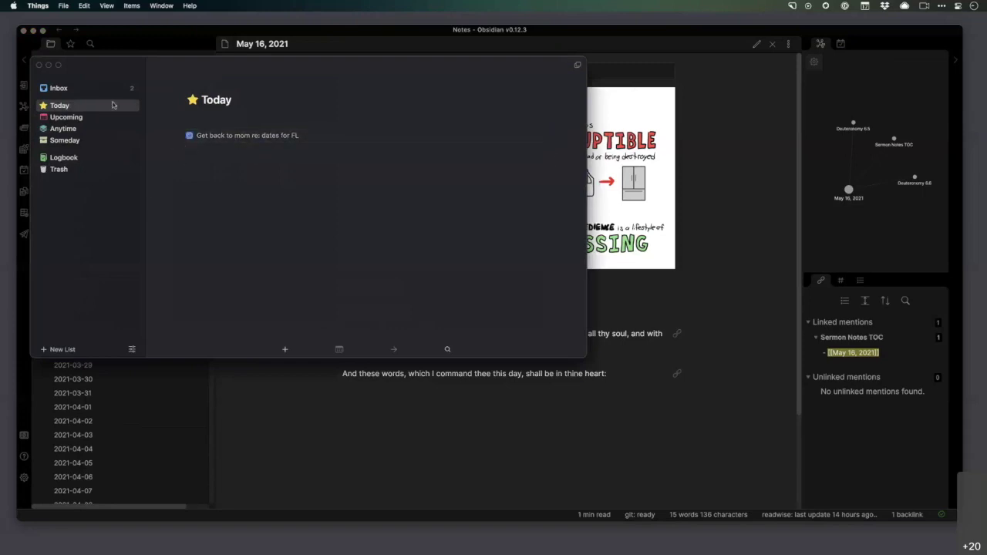
click(90, 90)
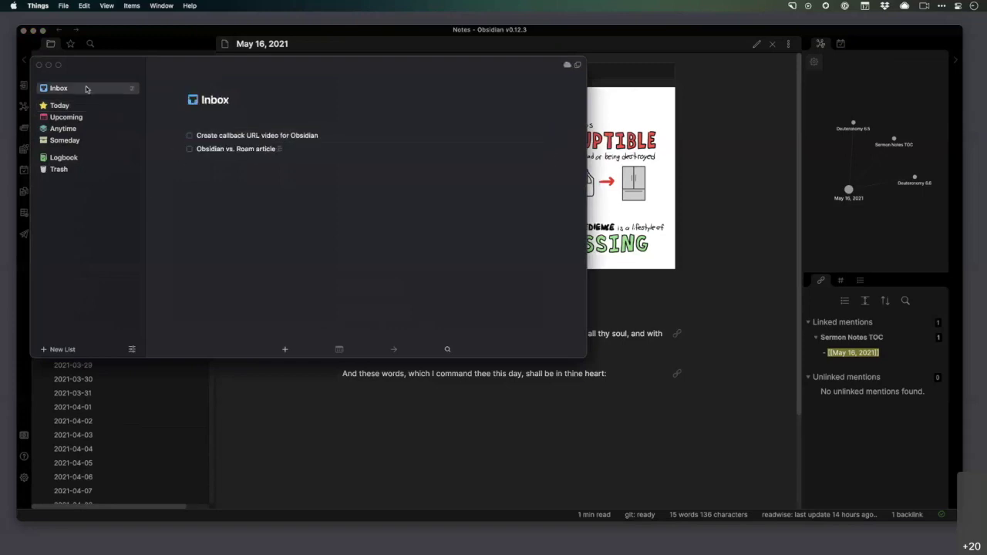
click(275, 154)
click(189, 149)
click(190, 137)
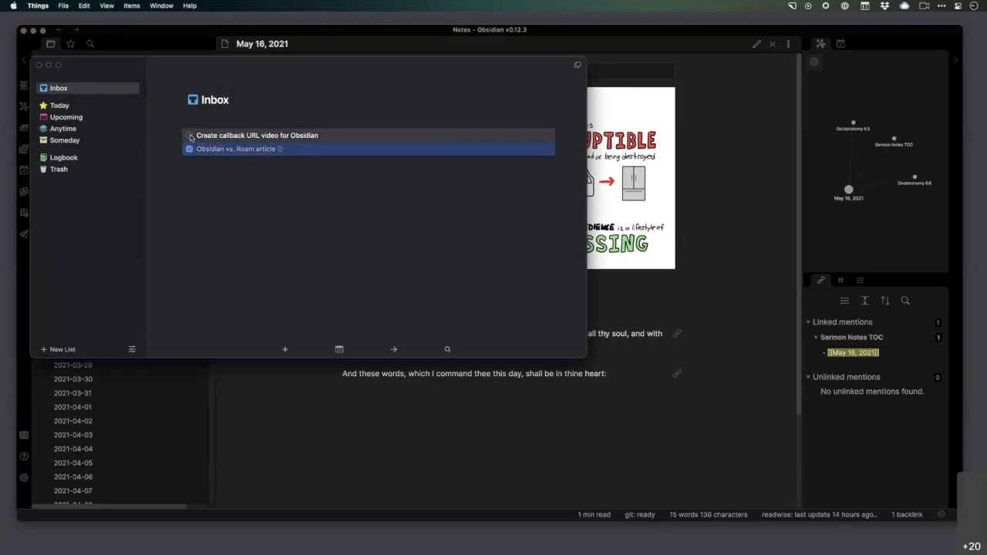
click(57, 106)
click(60, 90)
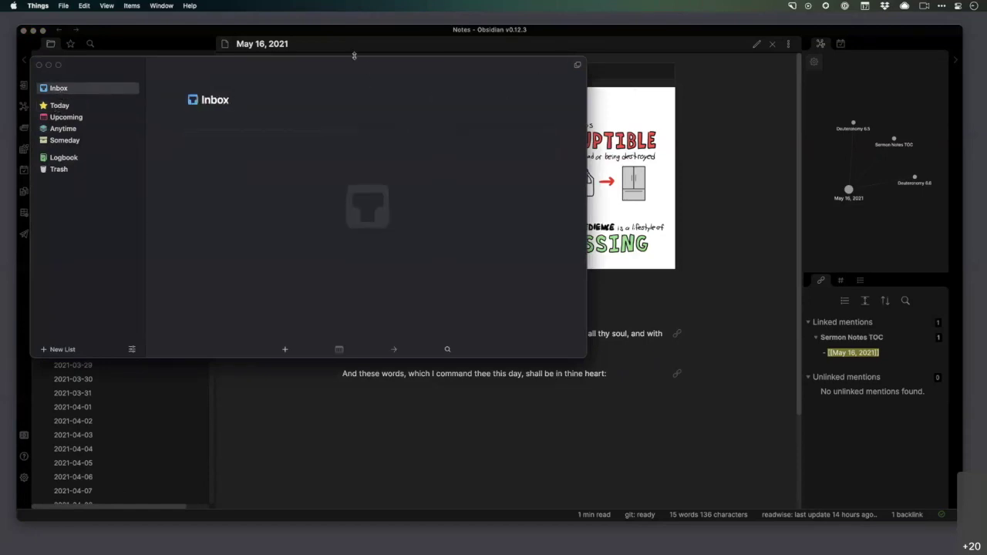
Step: Create an Inbox to-do titled Write Article with the copied Readwise → Obsidian note URL in its notes
drag(361, 68, 418, 30)
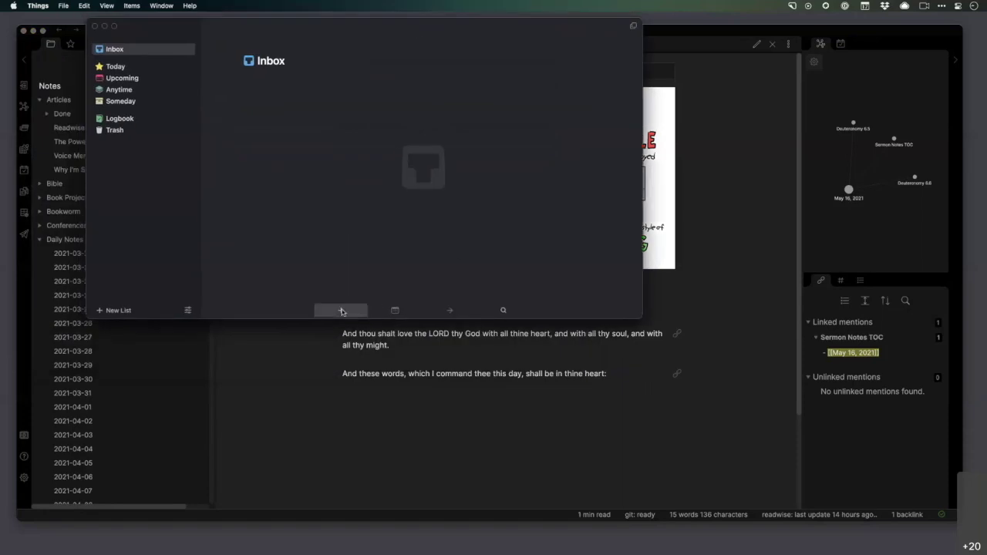
click(341, 310)
text(W)
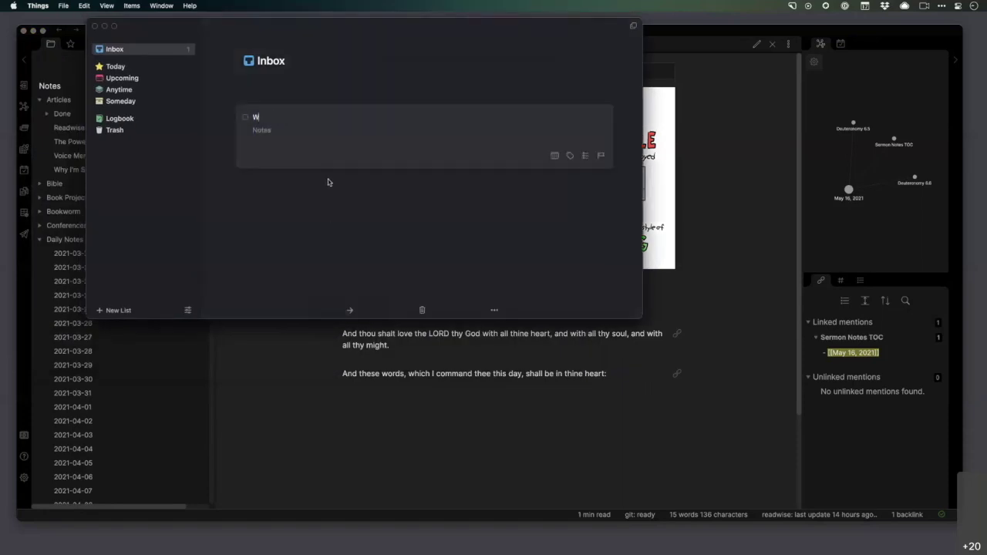
text(rite Article)
text(obsidian://open?vault=Notes&file=Articles%2FReadwise%20--%3E%20Obsidian)
click(482, 206)
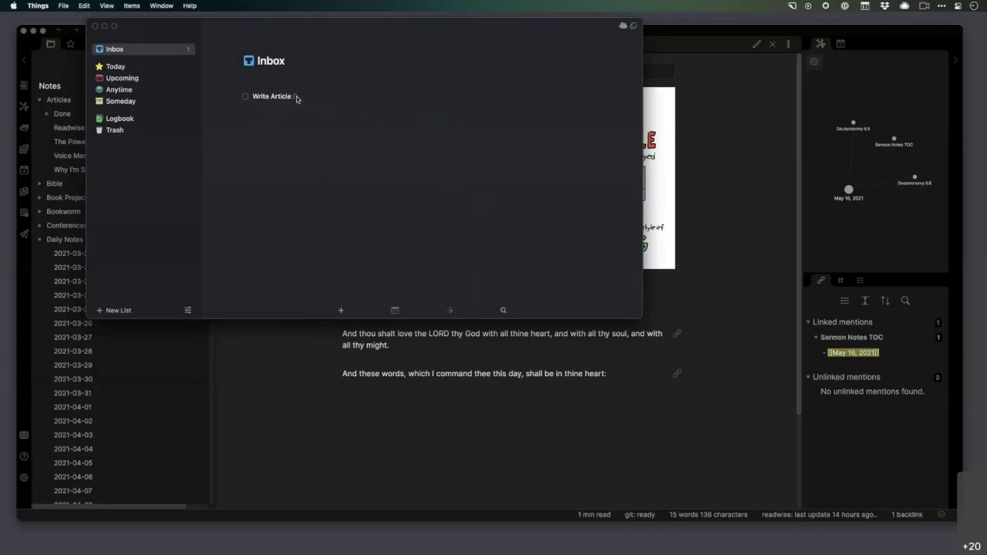
Step: Open the Write Article to-do and follow its Obsidian link to the Readwise → Obsidian note
click(296, 98)
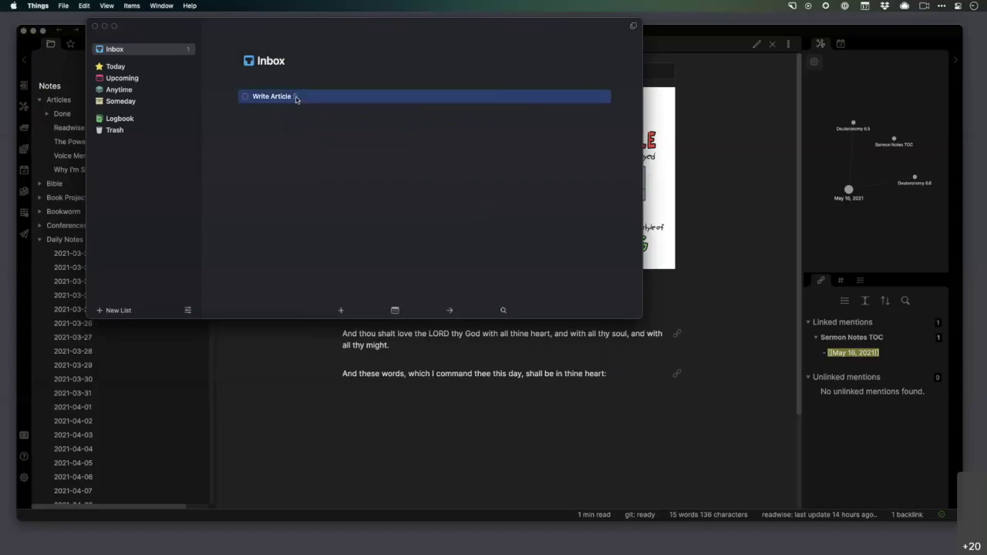
double_click(296, 98)
click(330, 131)
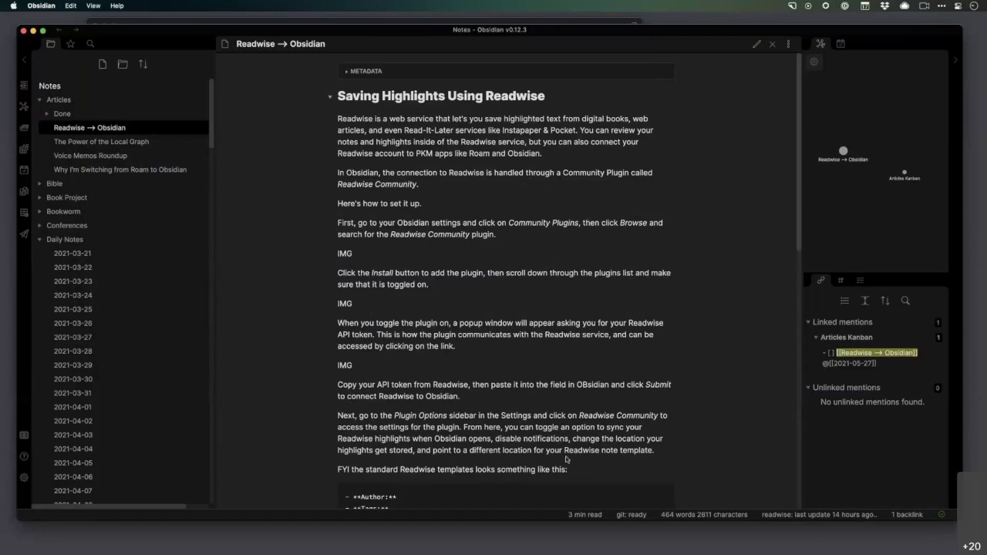
Step: Switch back to Things and examine the sharing extensions and text options for the Write Article to-do
mouse_move(544, 546)
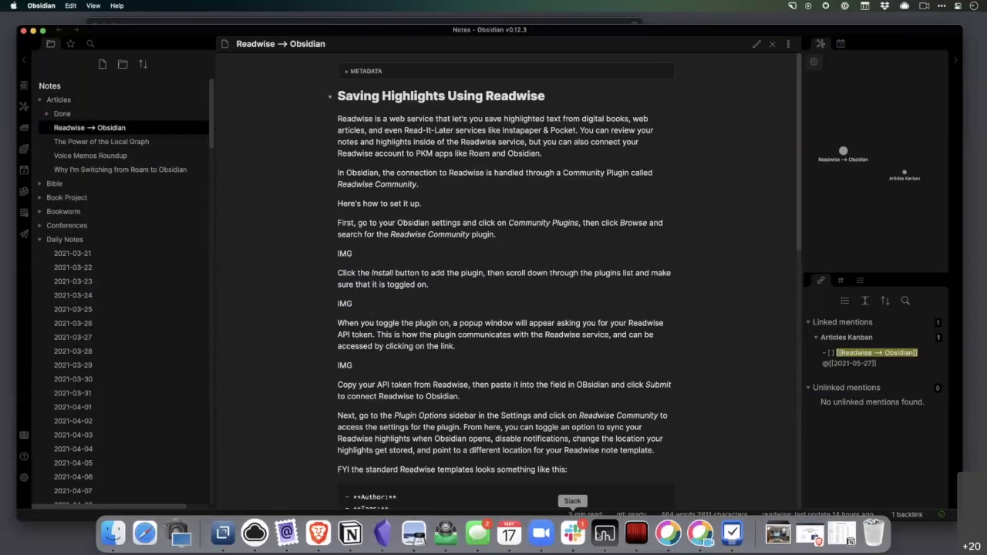
click(732, 532)
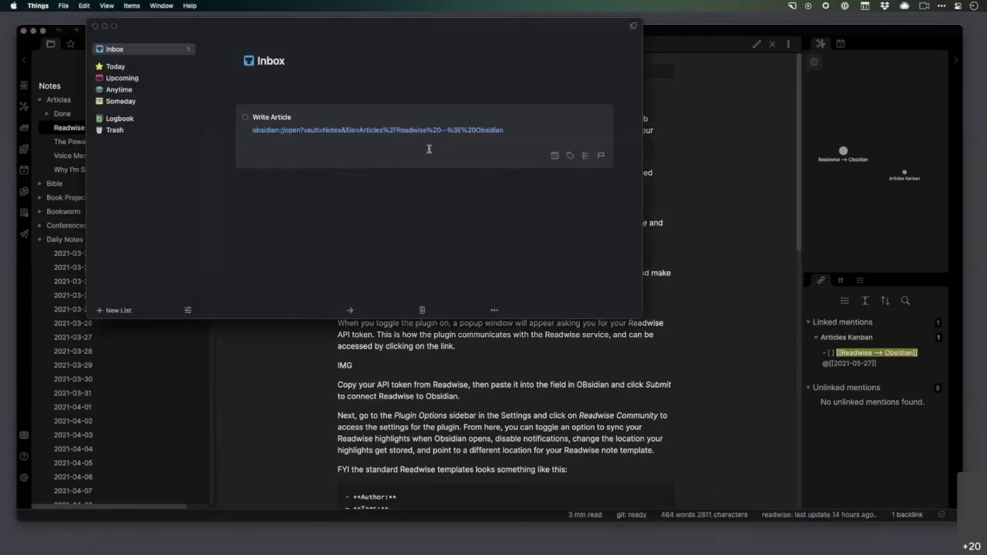
right_click(274, 117)
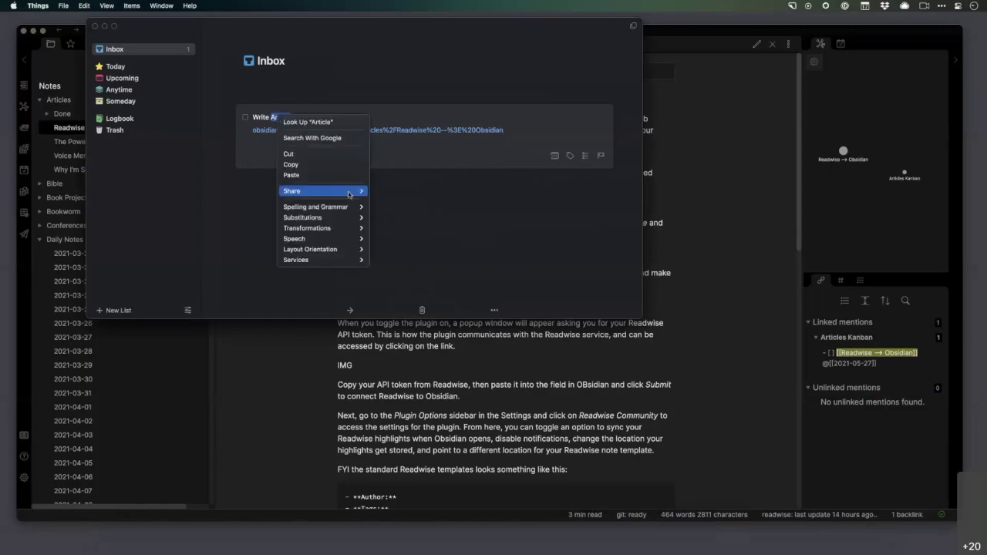
mouse_move(350, 194)
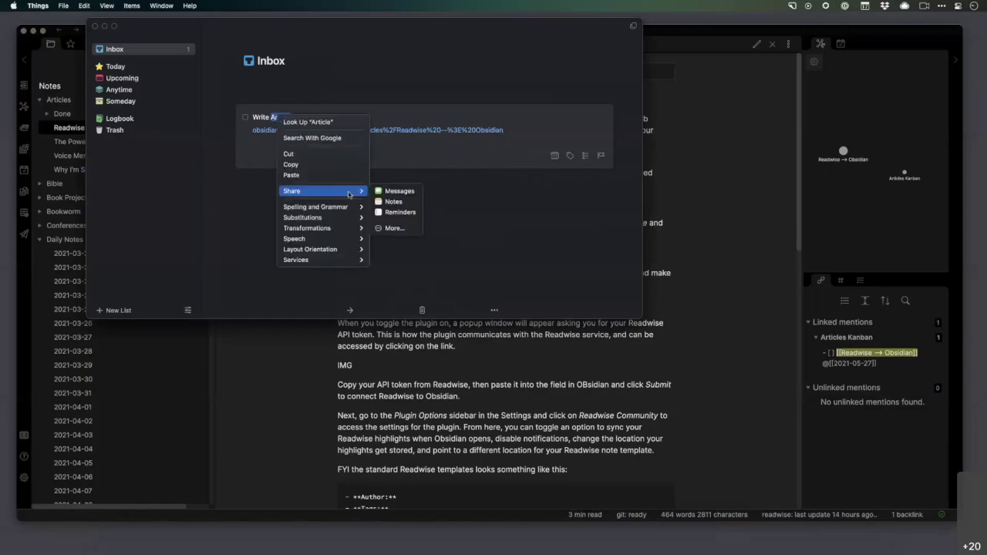
click(395, 228)
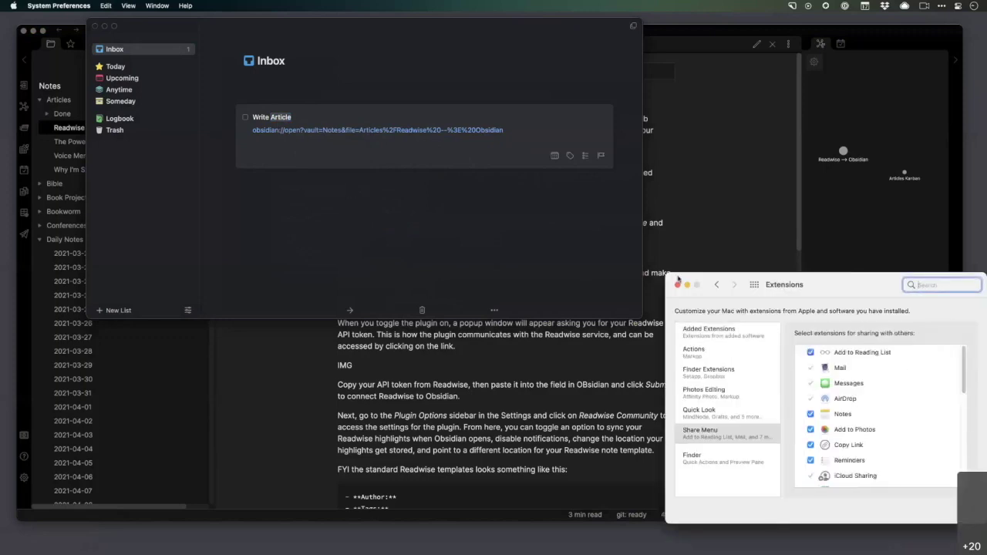
click(677, 285)
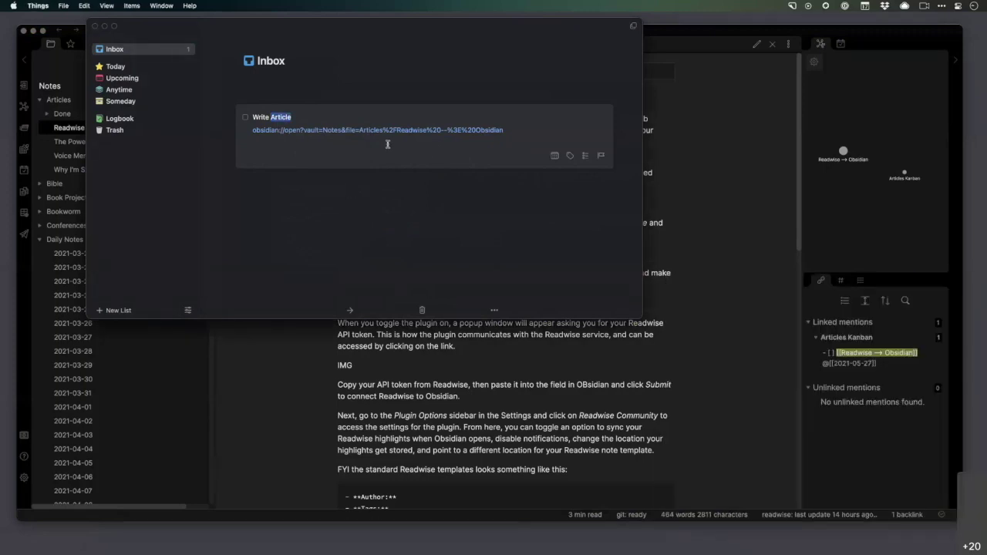
right_click(550, 135)
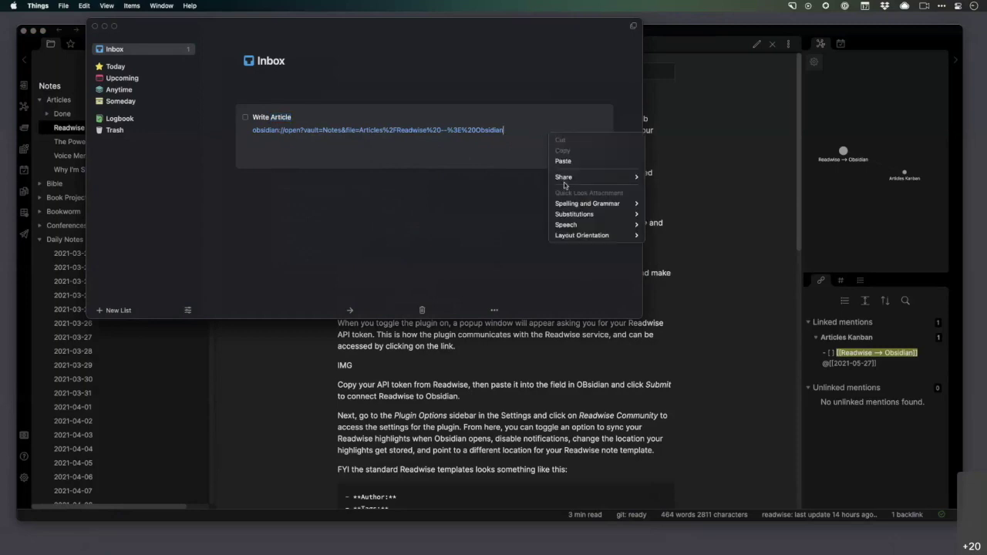
mouse_move(568, 177)
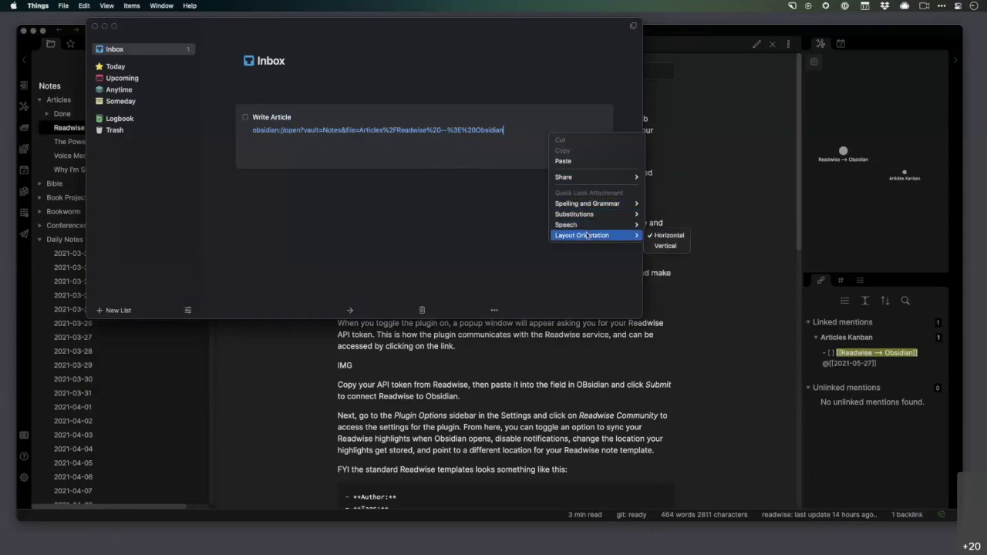
click(449, 199)
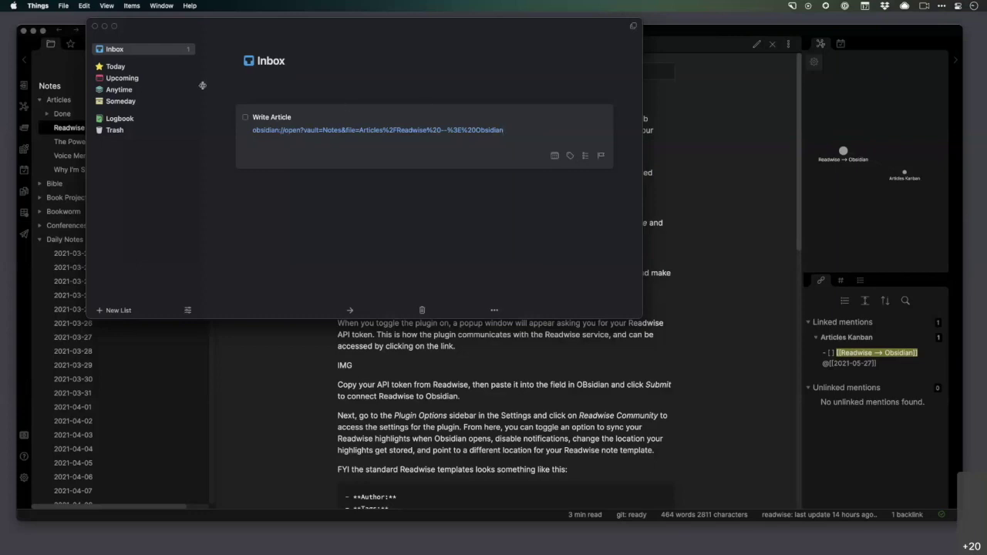
Step: Close the Things window and collapse the Daily Notes folder in the Notes vault
click(94, 27)
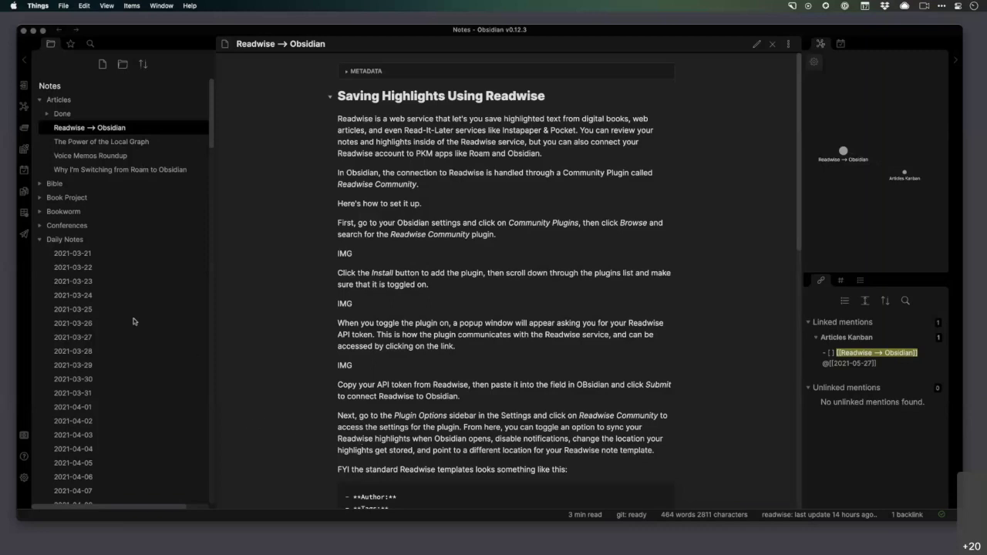
click(44, 239)
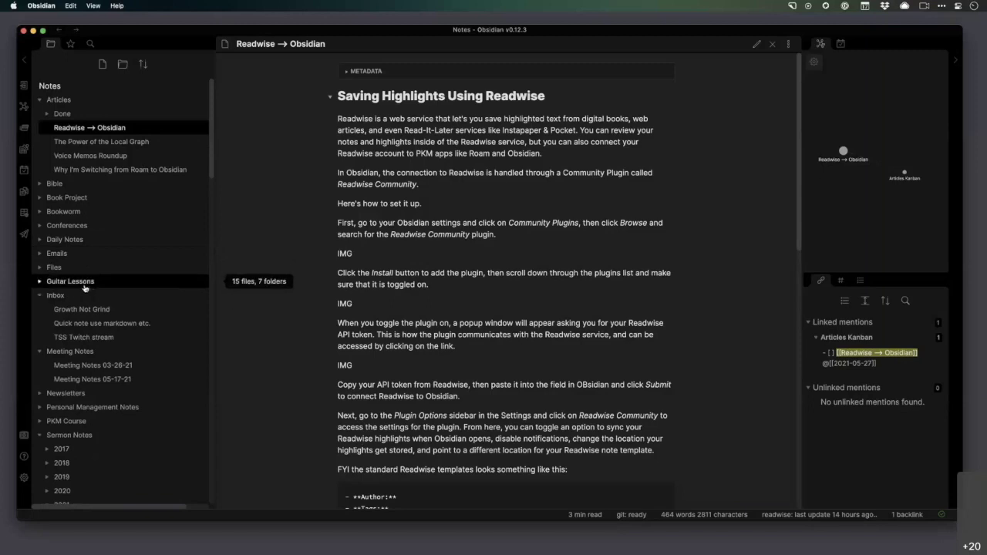
Step: Open the 2021-05-17 note from the Daily Notes folder and show its Markdown source in edit mode
click(41, 244)
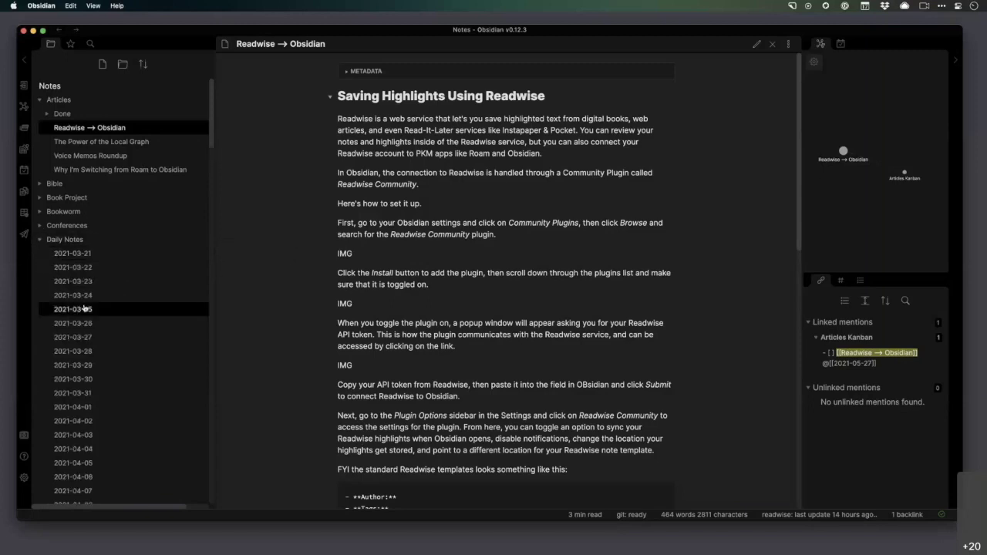
scroll(82, 304, down, 5)
scroll(82, 304, down, 5)
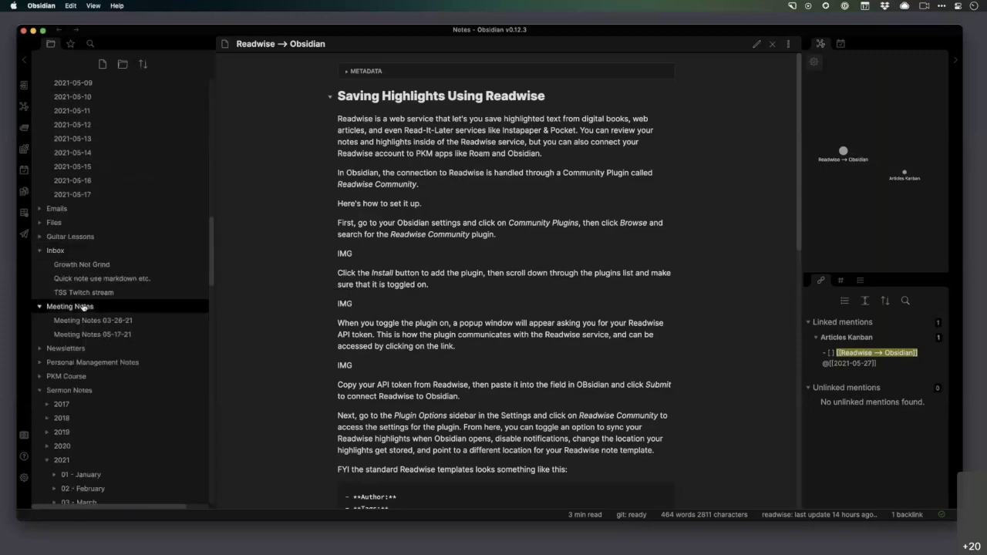
click(71, 195)
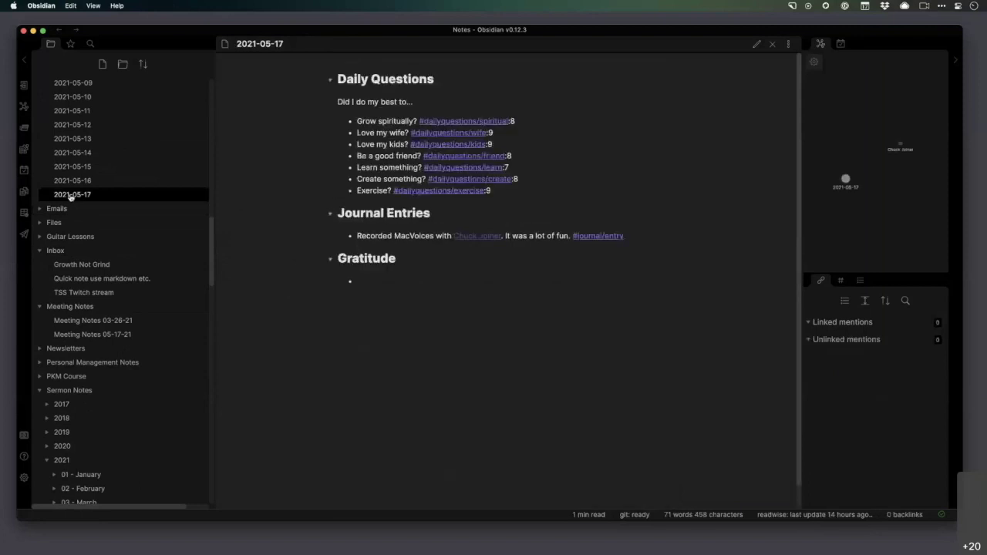
click(757, 44)
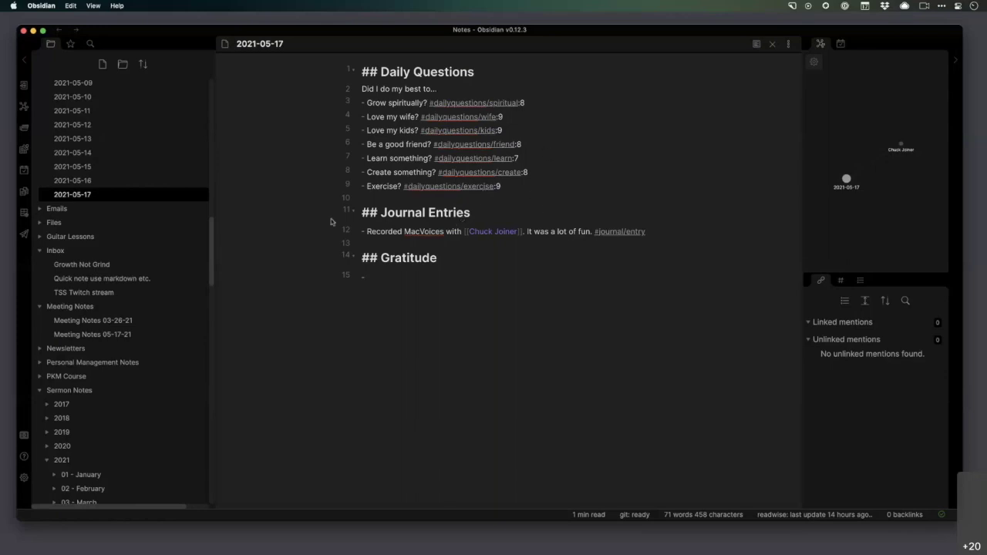
Step: Open the Daily Questions note in the Notes vault and show it in preview mode with its tracker charts rendered
scroll(80, 444, down, 5)
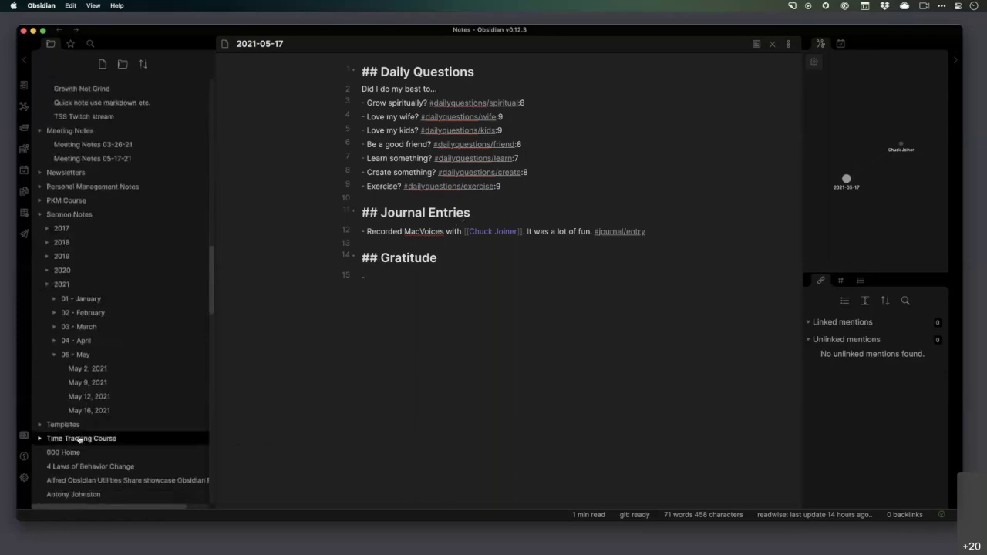
scroll(79, 440, down, 6)
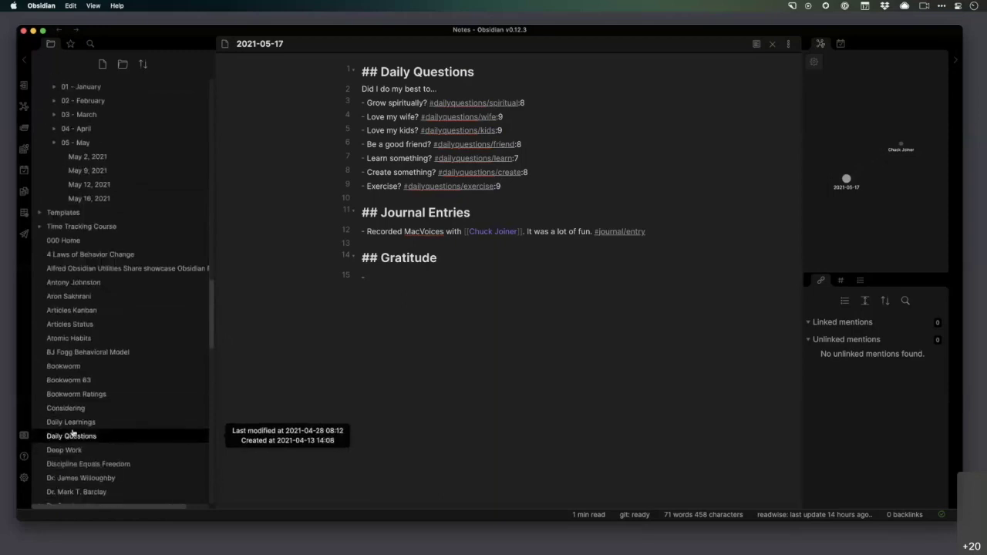
click(78, 437)
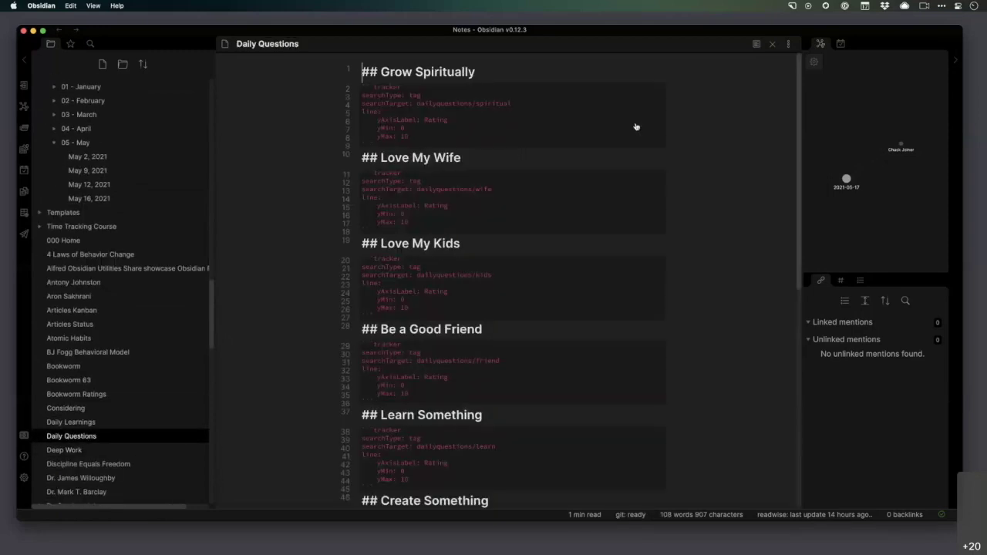
click(756, 44)
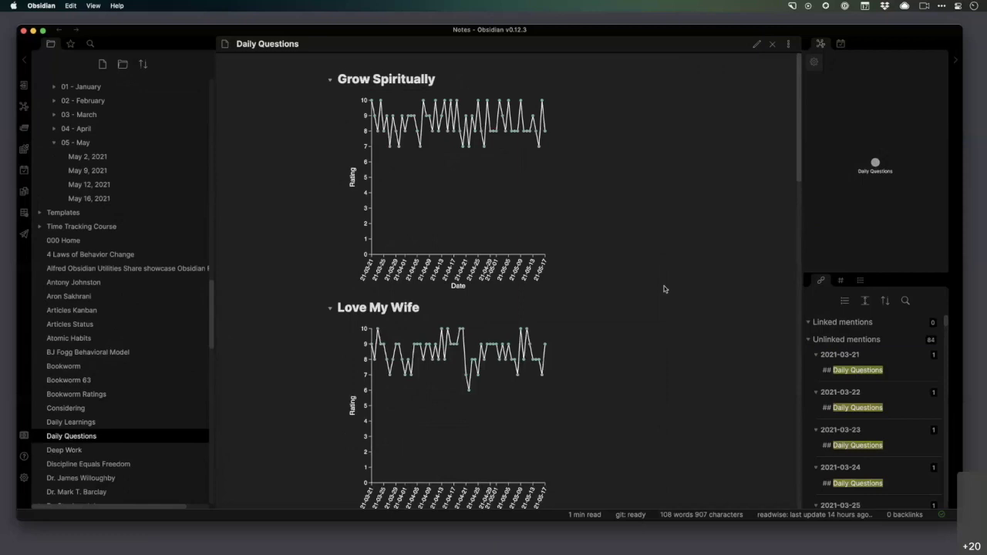
Step: Examine the rating charts in the Daily Questions note, from Grow Spiritually through Exercise and back to the beginning
scroll(683, 258, down, 1)
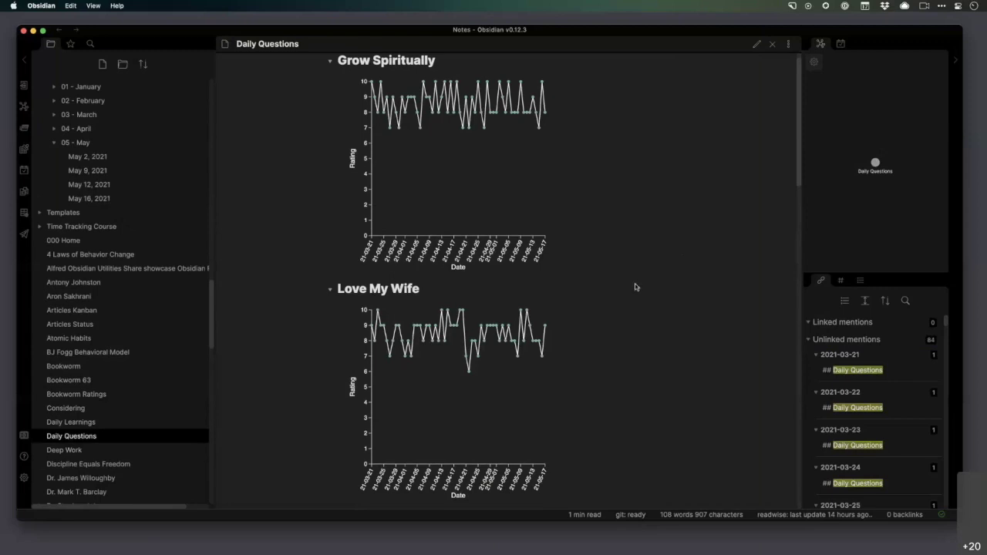
scroll(654, 290, down, 4)
scroll(654, 289, down, 5)
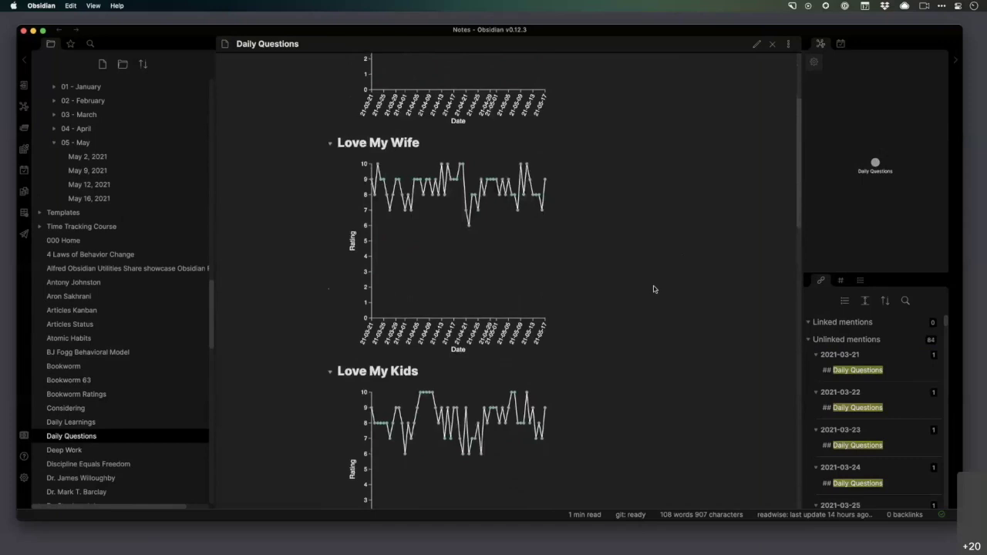
scroll(654, 289, down, 5)
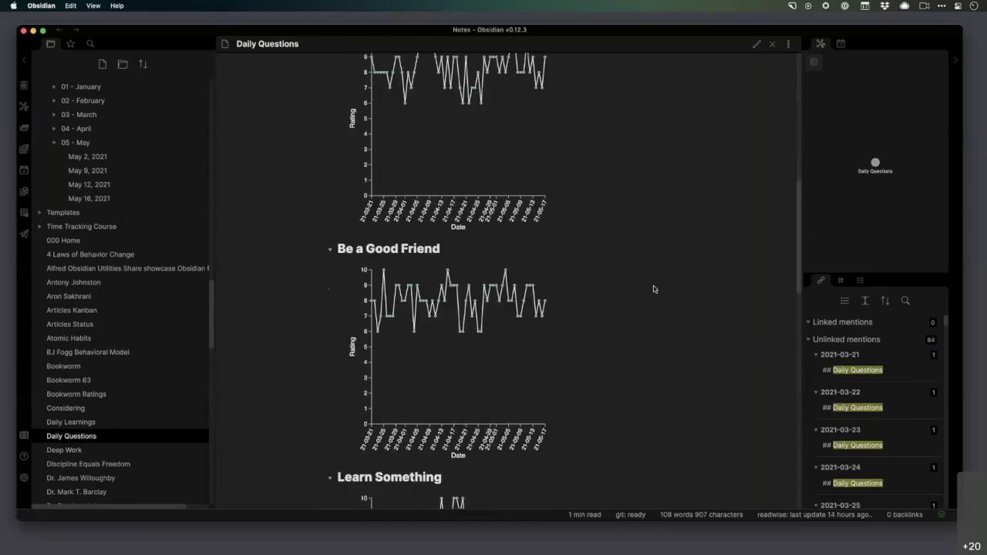
scroll(654, 289, down, 4)
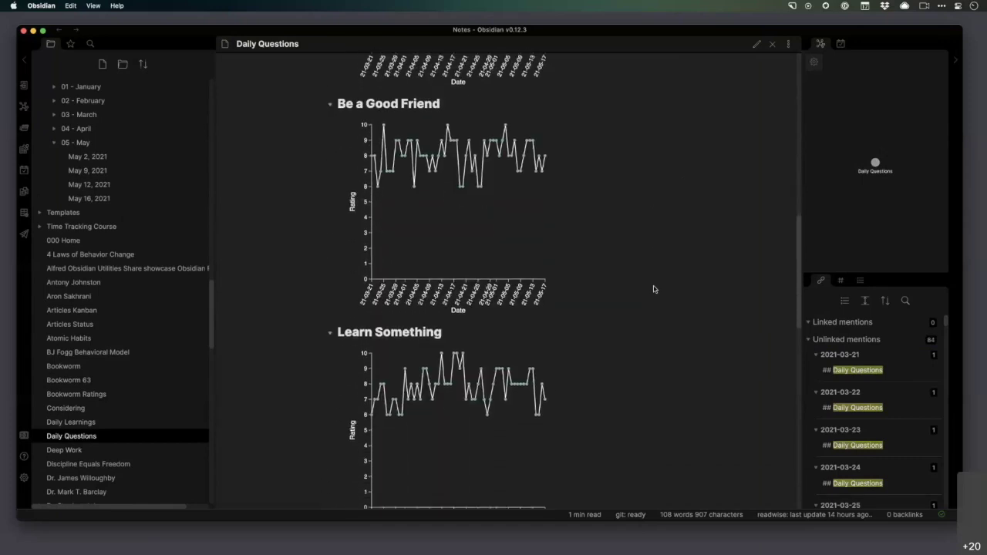
scroll(654, 289, down, 2)
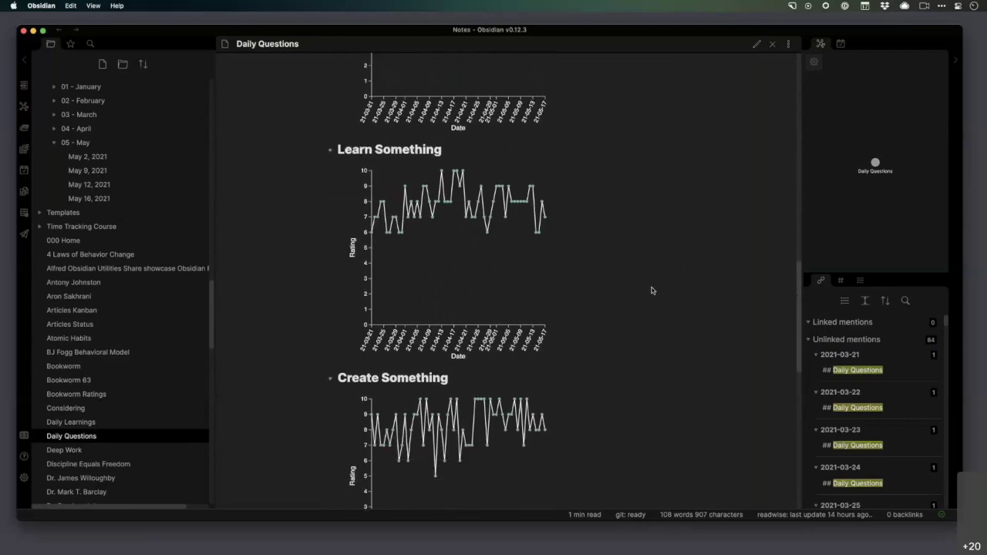
scroll(651, 290, down, 6)
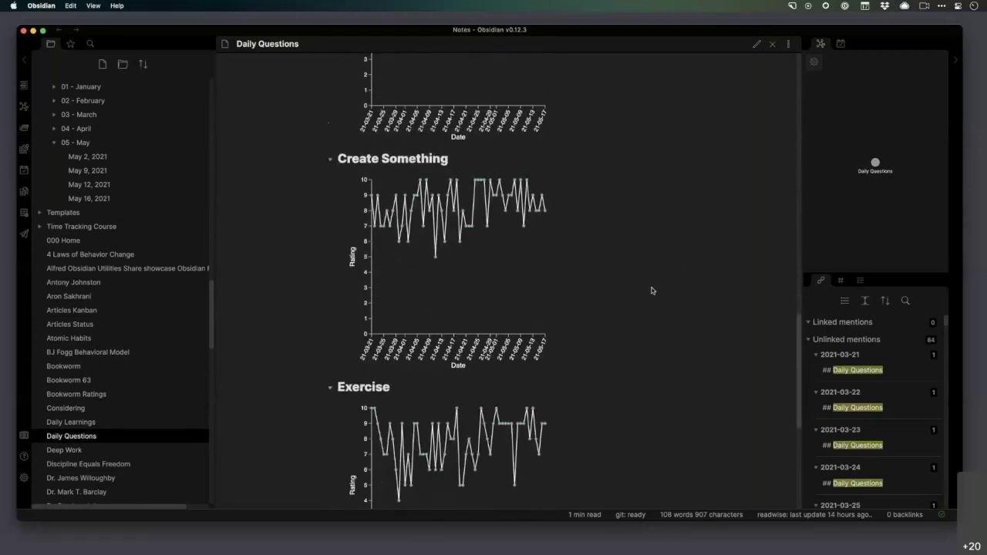
scroll(649, 290, down, 3)
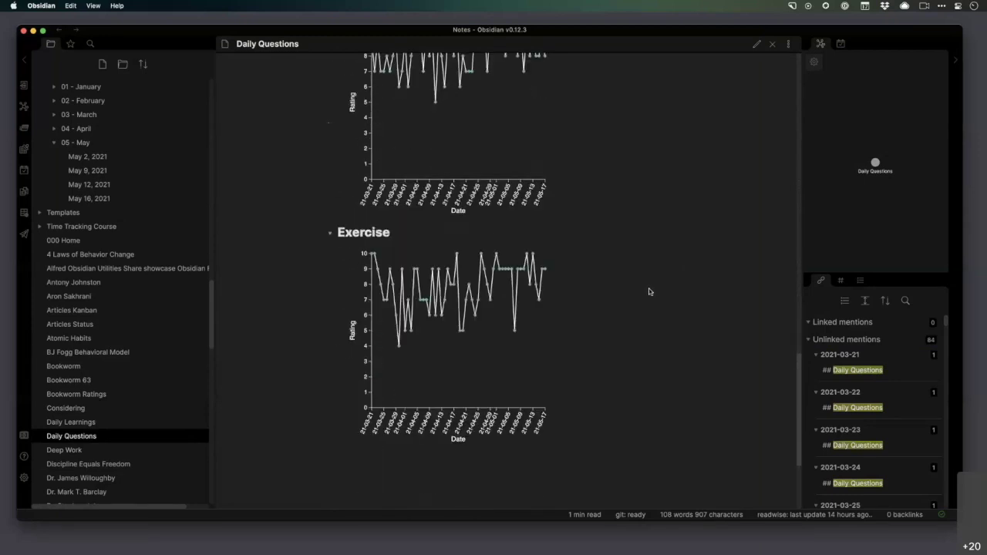
scroll(650, 292, down, 4)
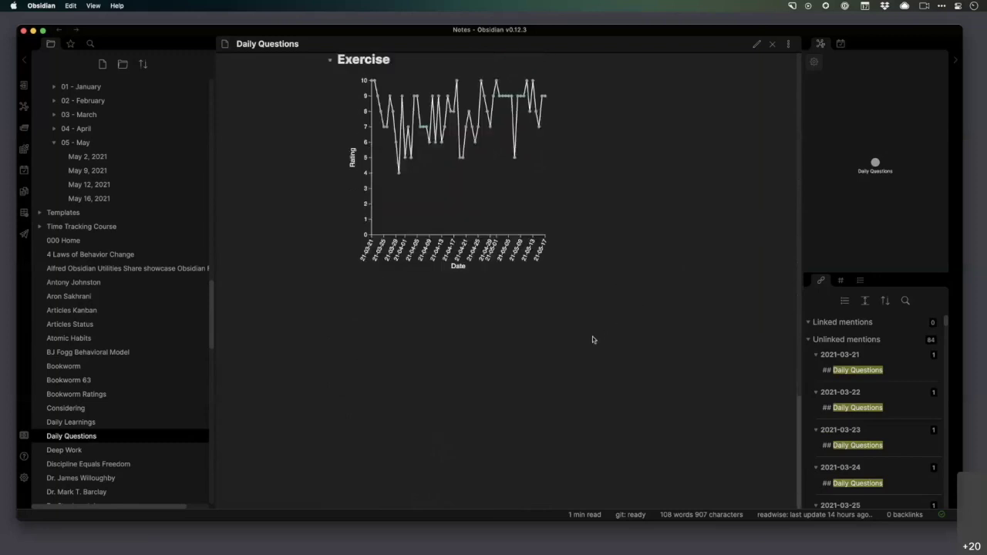
scroll(595, 327, up, 10)
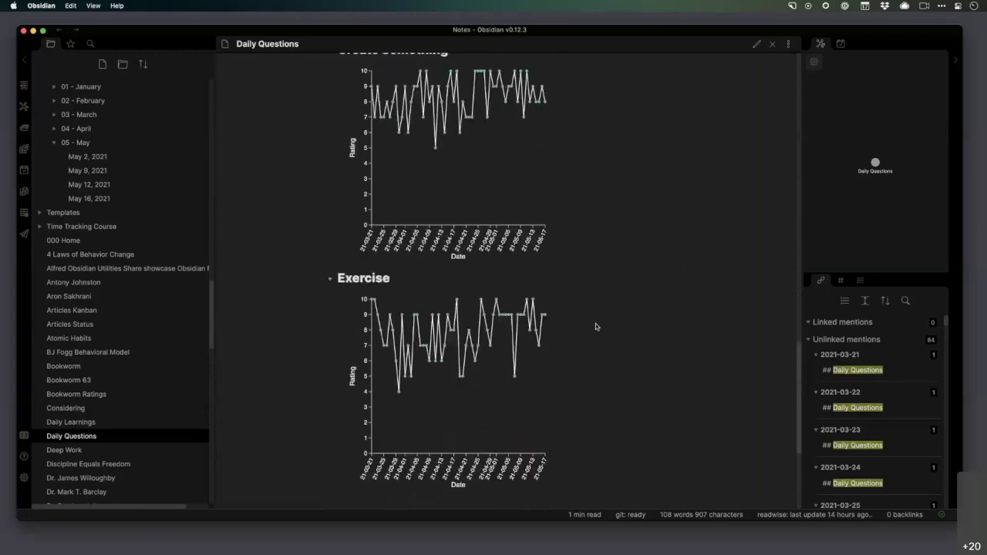
scroll(596, 326, up, 9)
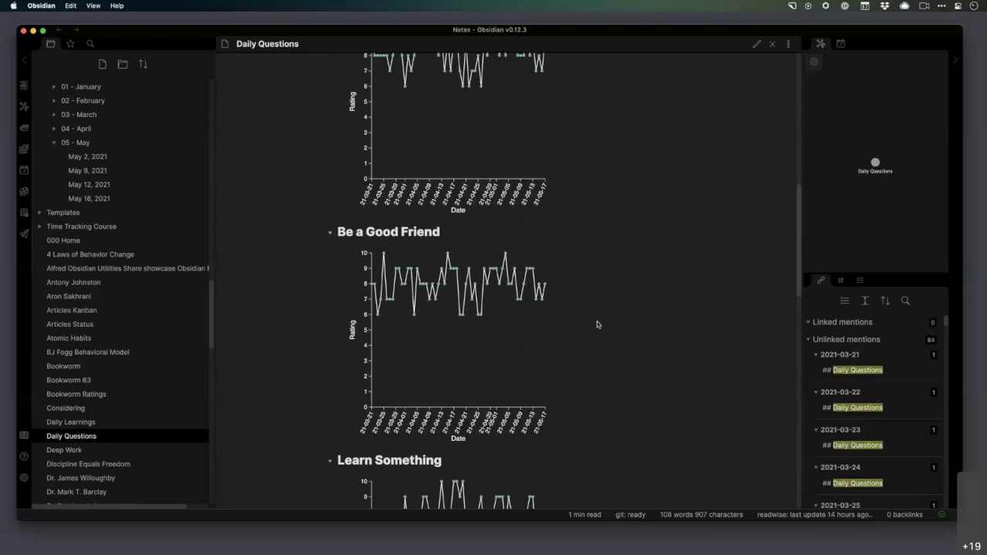
scroll(586, 299, up, 12)
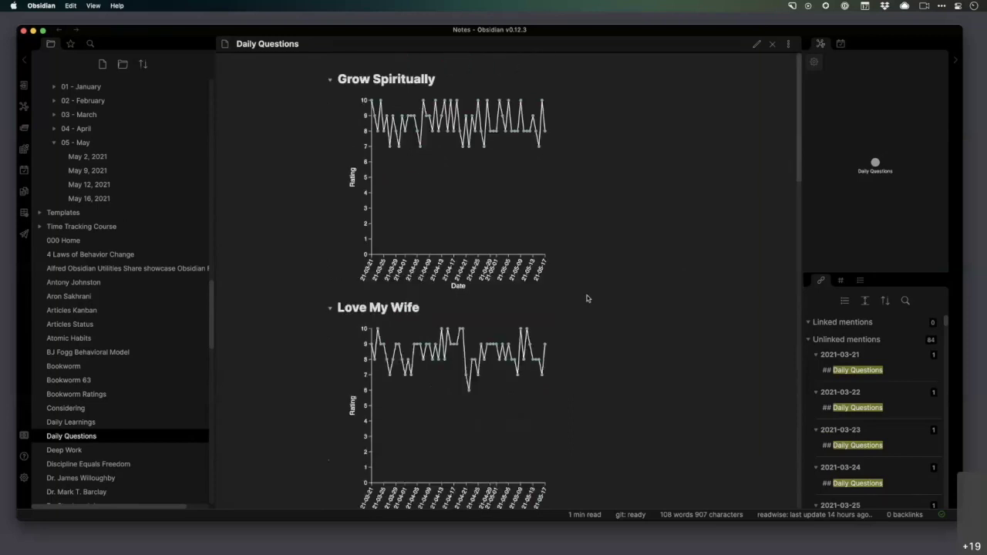